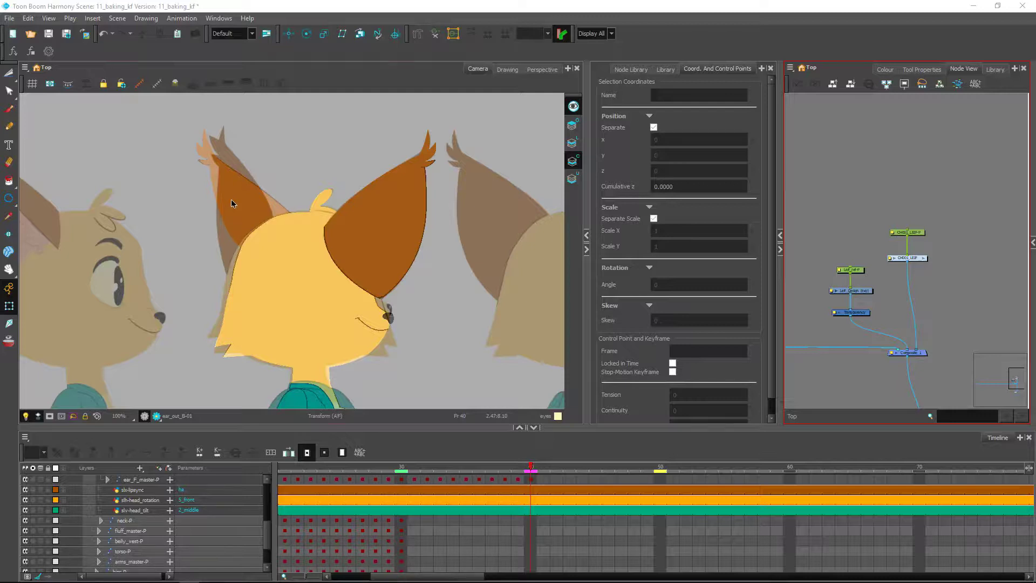
# Rotate the back ear's master peg to an angle of about 31.5° and move it over the reference ear.
pyautogui.click(231, 200)
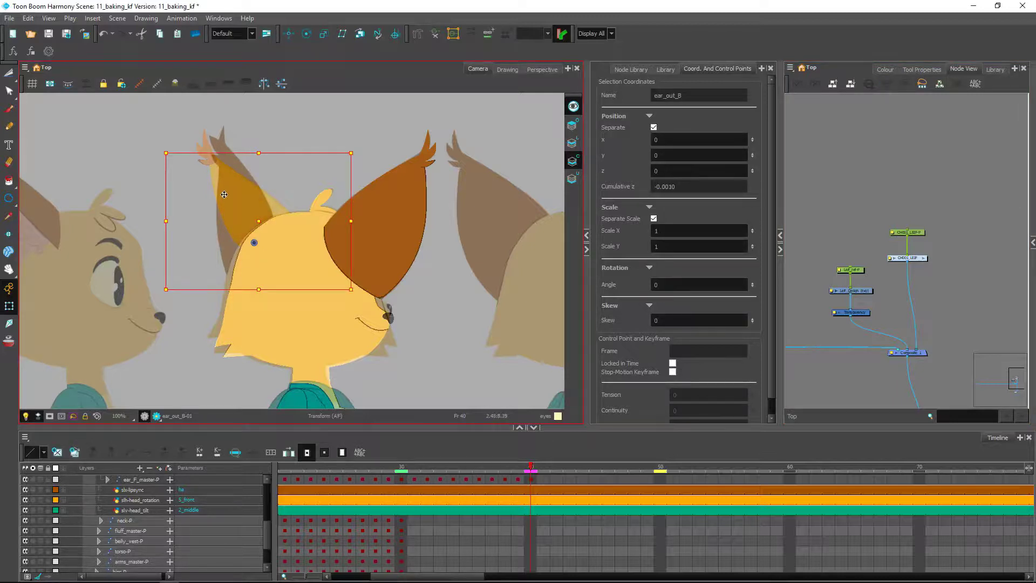
pyautogui.press('Escape')
pyautogui.click(224, 194)
pyautogui.press('b')
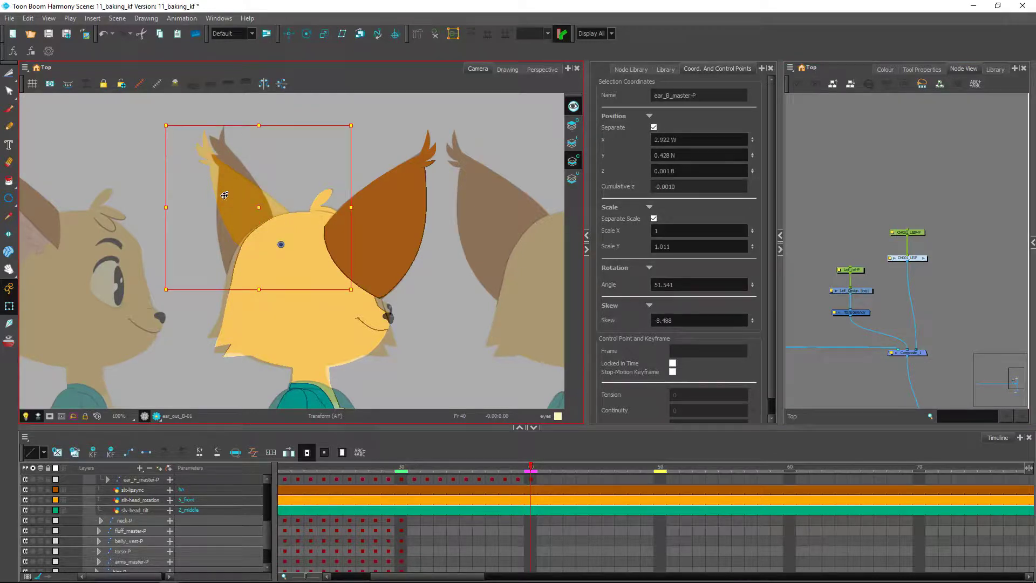
pyautogui.moveTo(358, 122); pyautogui.dragTo(394, 156)
pyautogui.moveTo(271, 203); pyautogui.dragTo(252, 219)
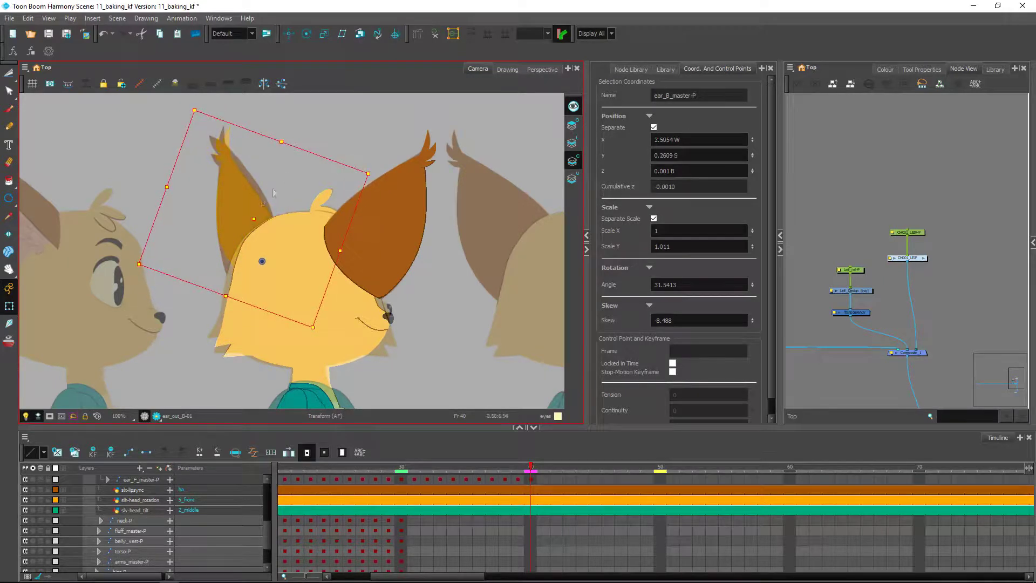
# Reshape the back ear's outer deformer curve by adjusting its tip, inner and base points and handles to follow the reference outline.
pyautogui.press('Escape')
pyautogui.click(261, 203)
pyautogui.scroll(3, 275, 201)
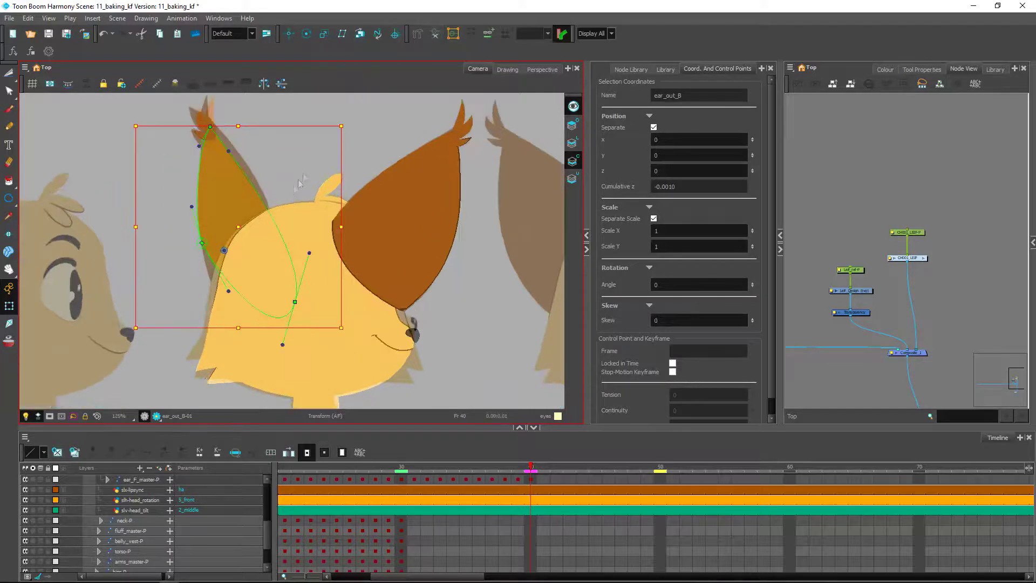
pyautogui.moveTo(273, 185); pyautogui.dragTo(333, 275)
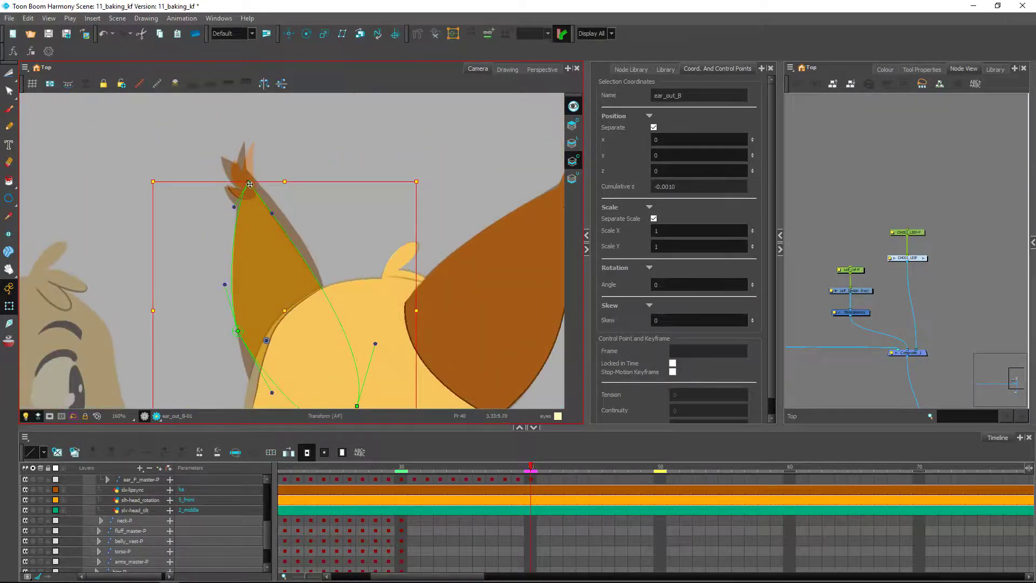
pyautogui.click(270, 154)
pyautogui.moveTo(248, 182); pyautogui.dragTo(285, 199)
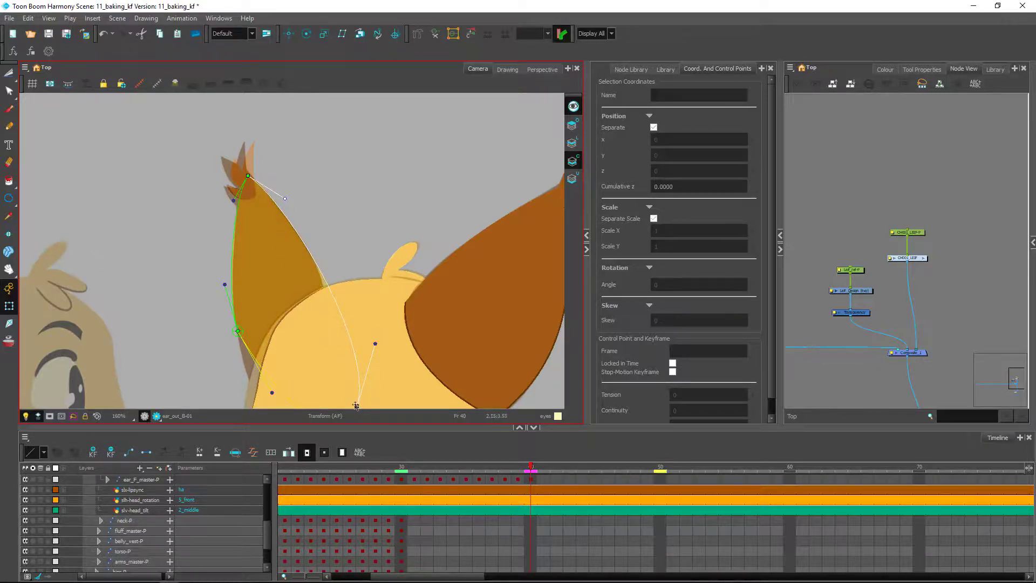
pyautogui.moveTo(357, 405); pyautogui.dragTo(345, 404)
pyautogui.moveTo(363, 340); pyautogui.dragTo(356, 311)
pyautogui.moveTo(238, 330); pyautogui.dragTo(258, 390)
pyautogui.moveTo(245, 344); pyautogui.dragTo(219, 319)
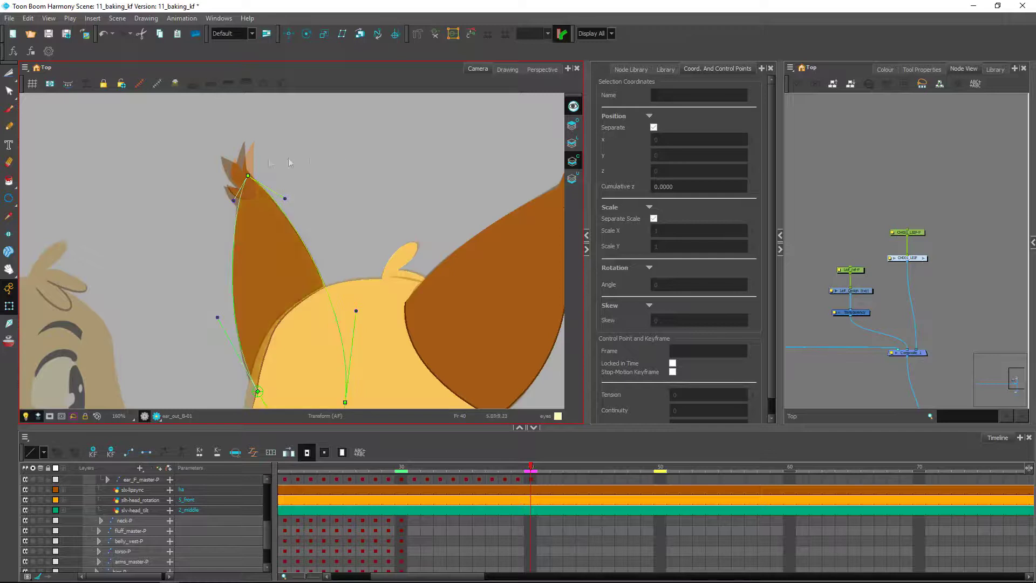
# Rotate the fur tip of the back ear slightly to align it with the reference.
pyautogui.click(230, 172)
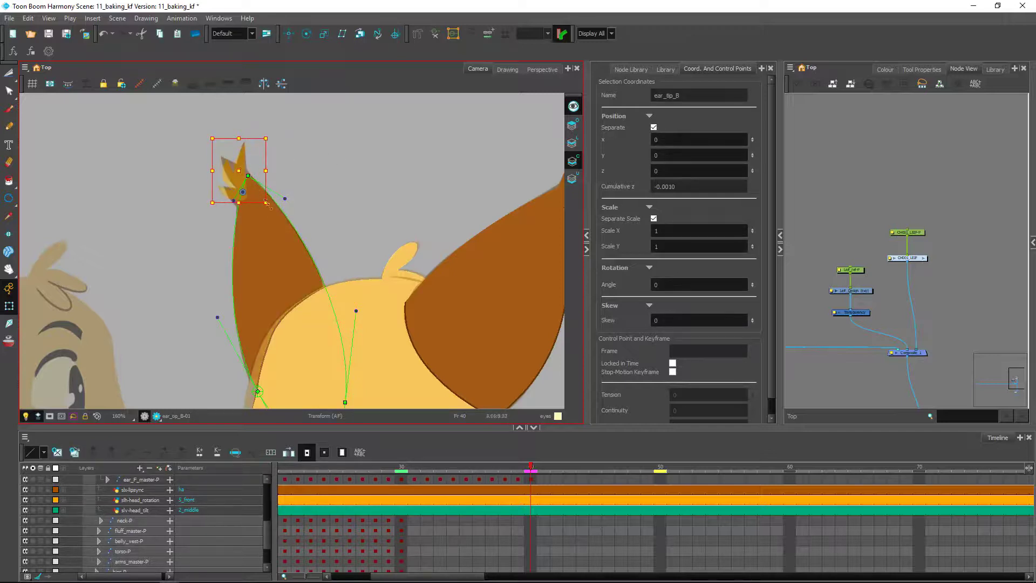
pyautogui.moveTo(274, 137); pyautogui.dragTo(272, 133)
pyautogui.moveTo(374, 254); pyautogui.dragTo(384, 107)
pyautogui.click(526, 376)
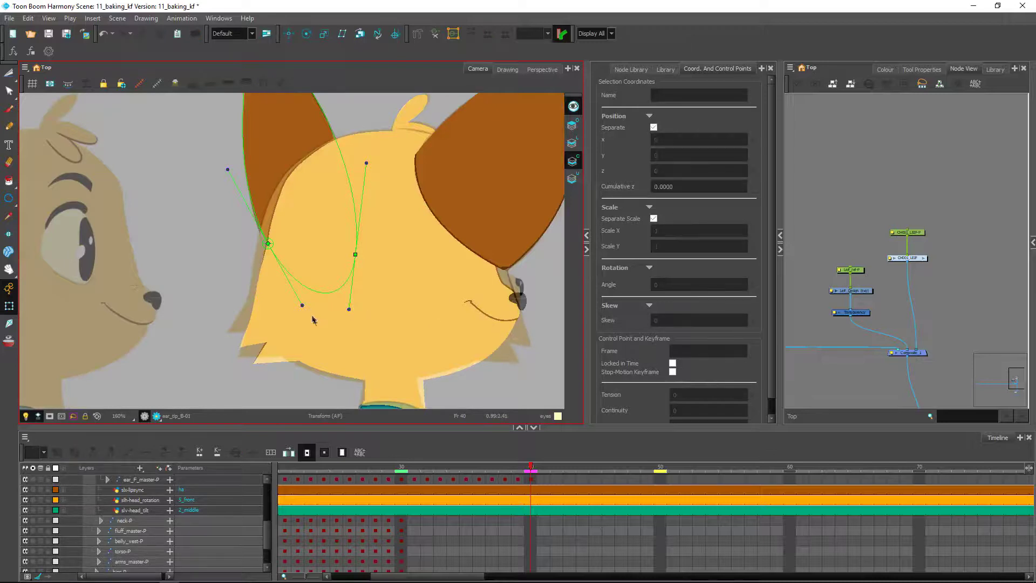
# Show the jaw's deformer and move its chin, lower back and upper back points outward to match the reference outline.
pyautogui.click(355, 335)
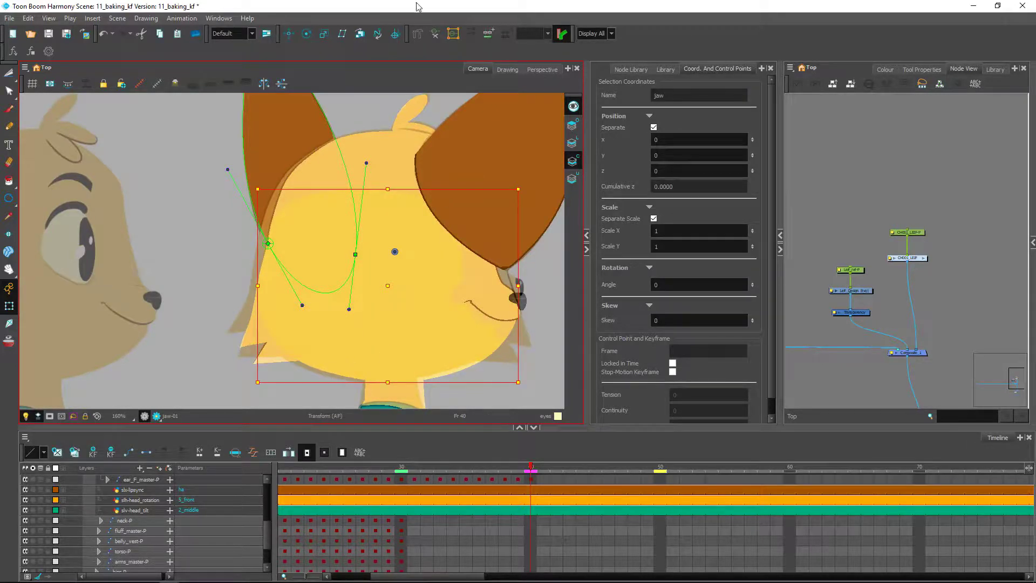
pyautogui.click(435, 35)
pyautogui.scroll(1, 465, 371)
pyautogui.moveTo(465, 372); pyautogui.dragTo(422, 283)
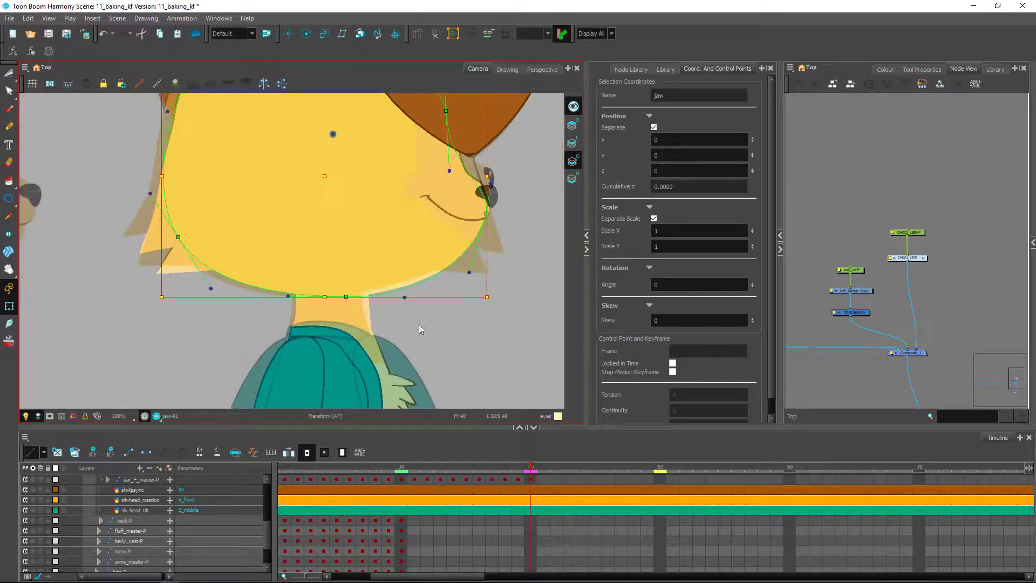
pyautogui.press('Escape')
pyautogui.scroll(1, 369, 306)
pyautogui.moveTo(360, 307); pyautogui.dragTo(344, 308)
pyautogui.moveTo(148, 233); pyautogui.dragTo(135, 232)
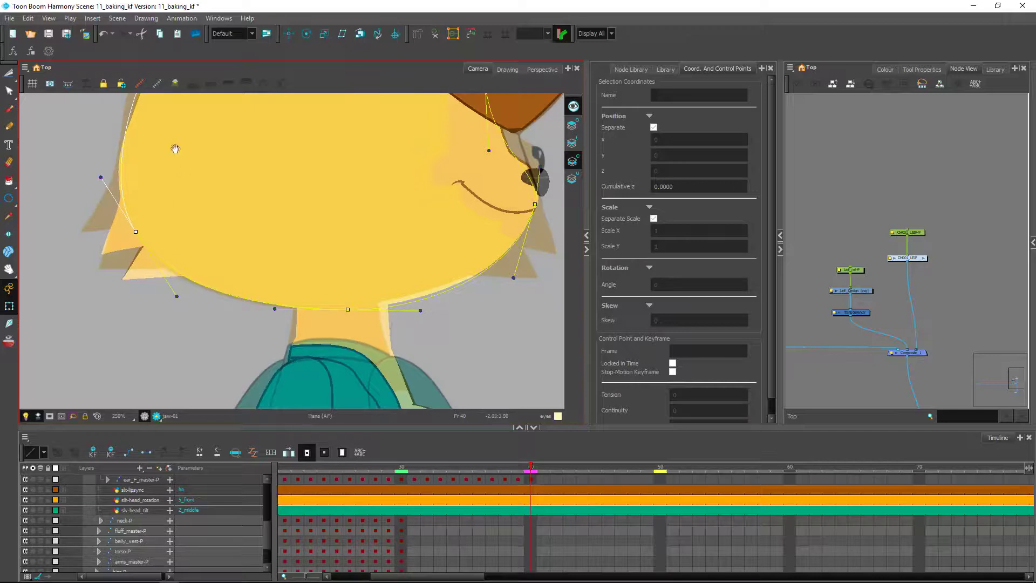
pyautogui.moveTo(175, 148); pyautogui.dragTo(191, 299)
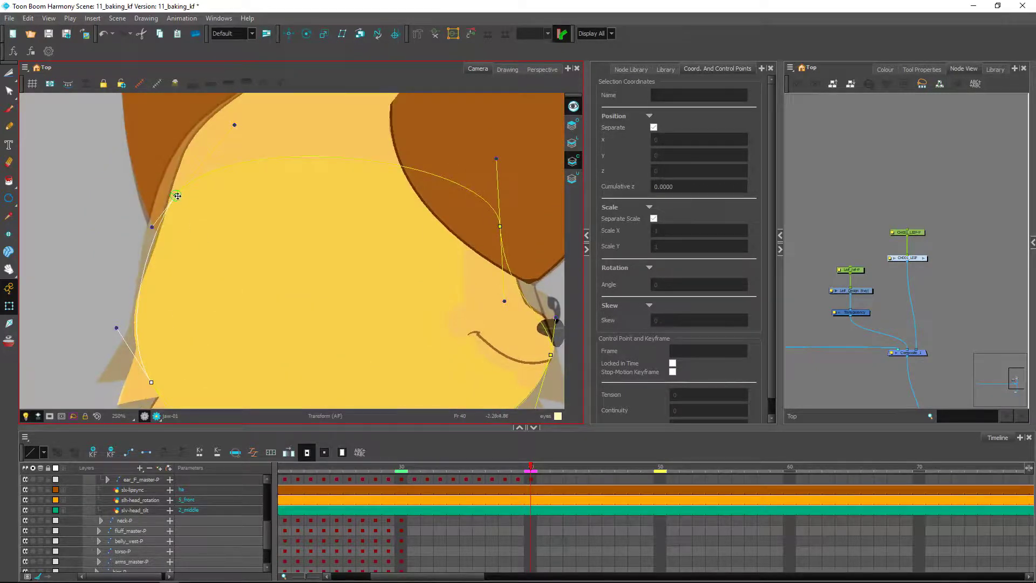
pyautogui.moveTo(177, 196); pyautogui.dragTo(161, 197)
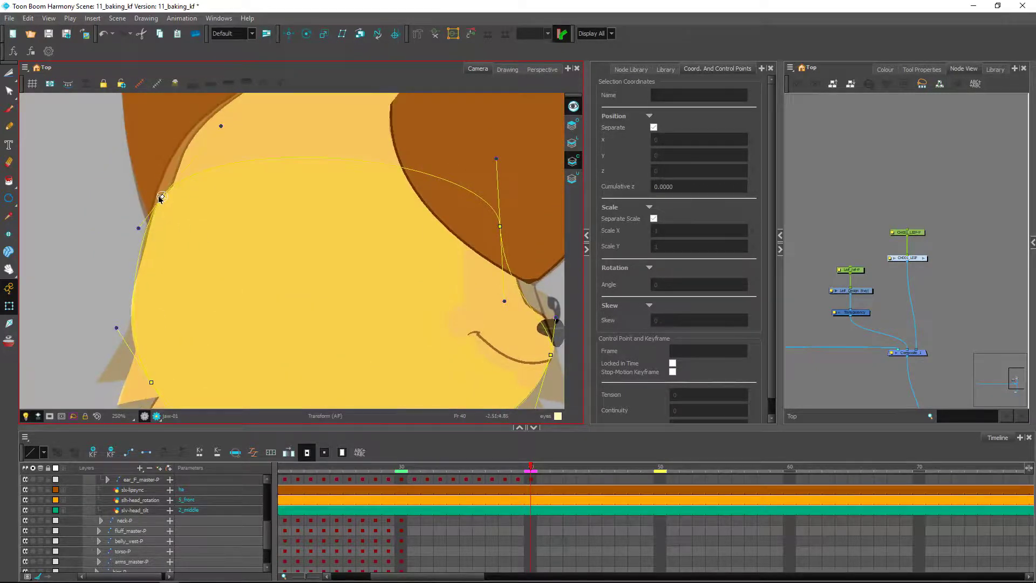
# Adjust the head's deformer by moving its rear point onto the reference outline and its muzzle point up to the nose bridge.
pyautogui.click(206, 160)
pyautogui.click(189, 147)
pyautogui.moveTo(188, 147); pyautogui.dragTo(174, 155)
pyautogui.click(77, 201)
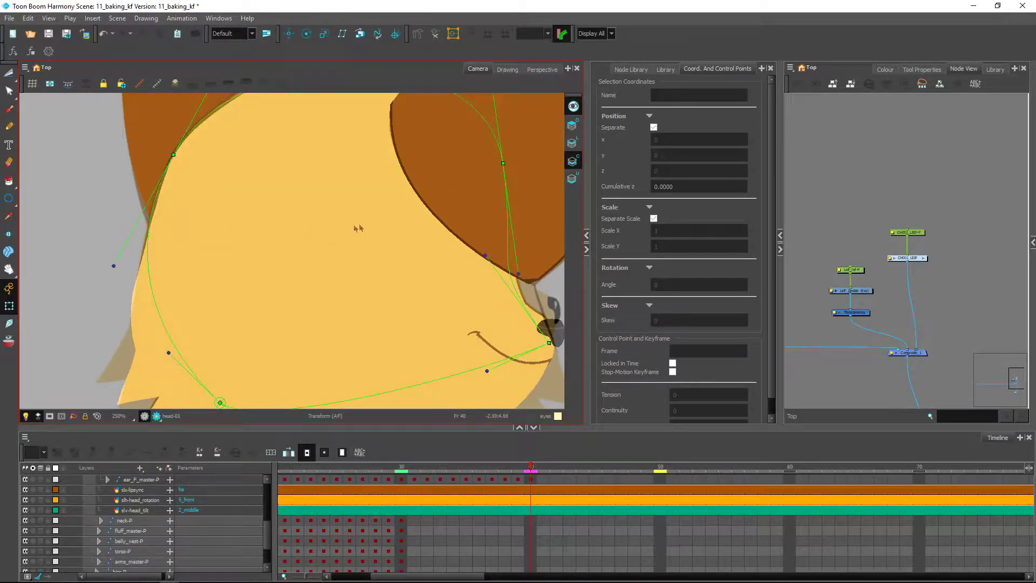
pyautogui.moveTo(509, 274); pyautogui.dragTo(353, 229)
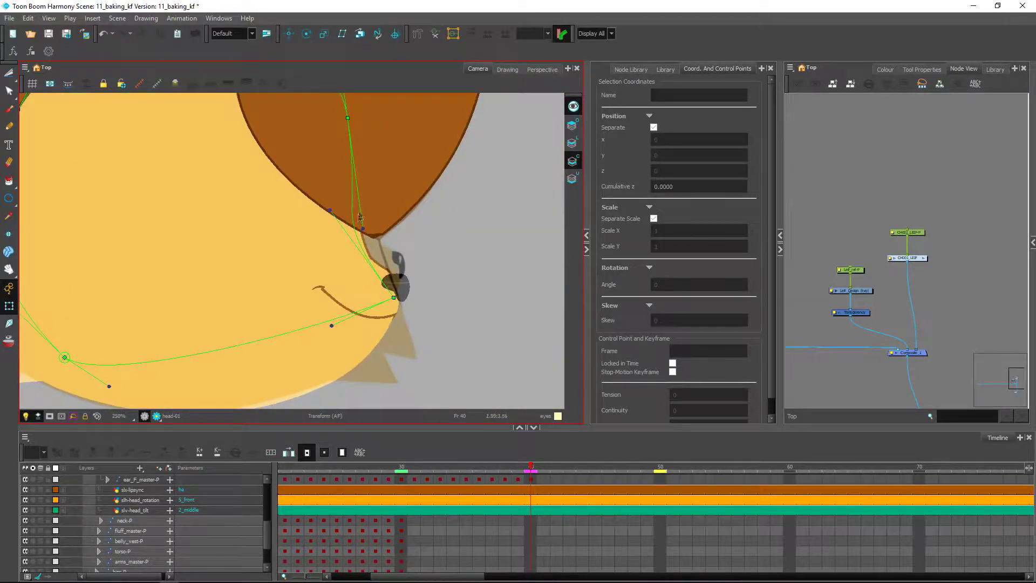
pyautogui.moveTo(395, 299); pyautogui.dragTo(355, 202)
pyautogui.click(462, 261)
pyautogui.scroll(-1, 377, 324)
pyautogui.moveTo(344, 346); pyautogui.dragTo(372, 299)
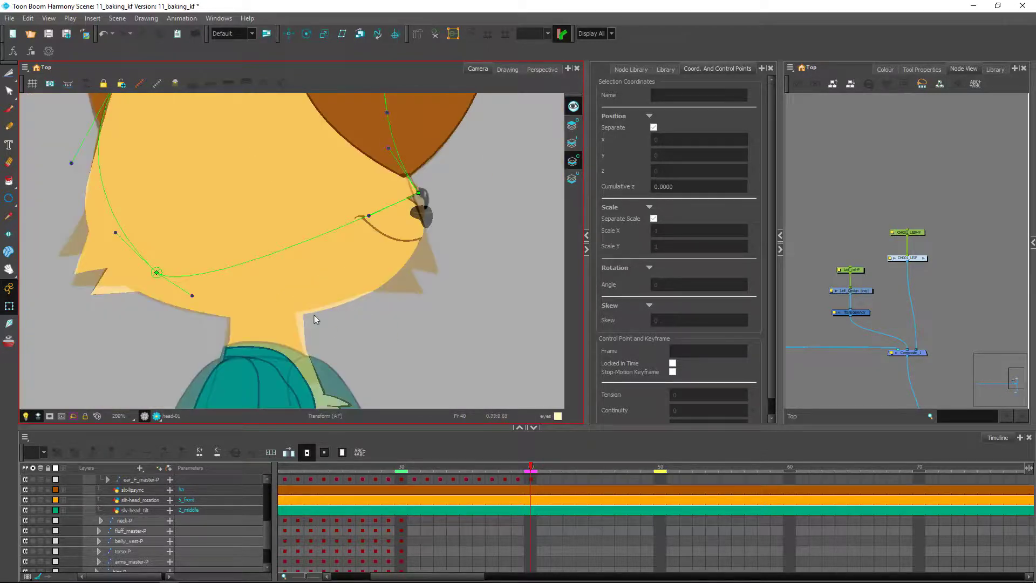
# Bring back the jaw's deformer and nudge its chin point slightly up and back to refine the jaw line.
pyautogui.press('2')
pyautogui.click(341, 306)
pyautogui.click(417, 34)
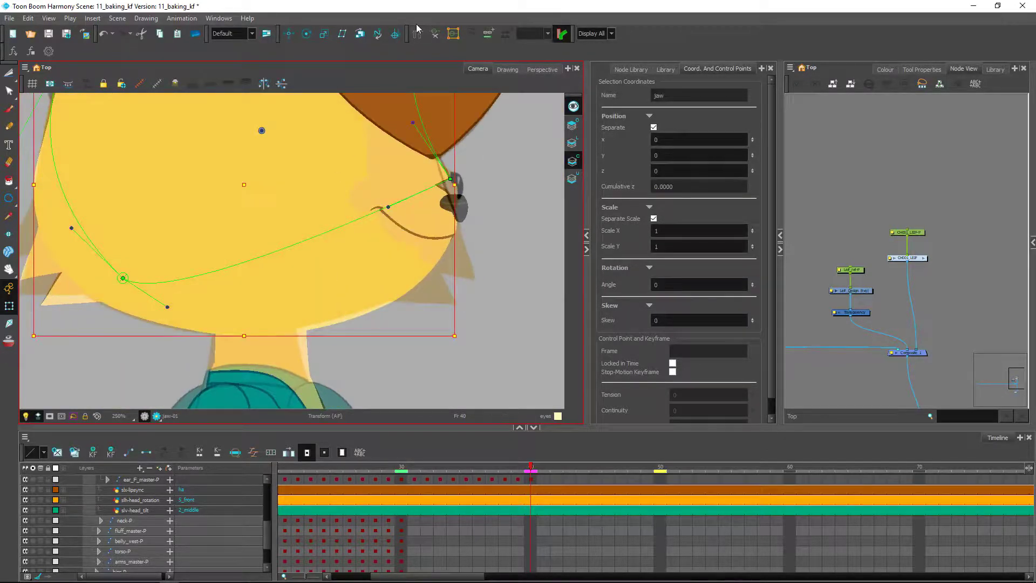
pyautogui.click(417, 358)
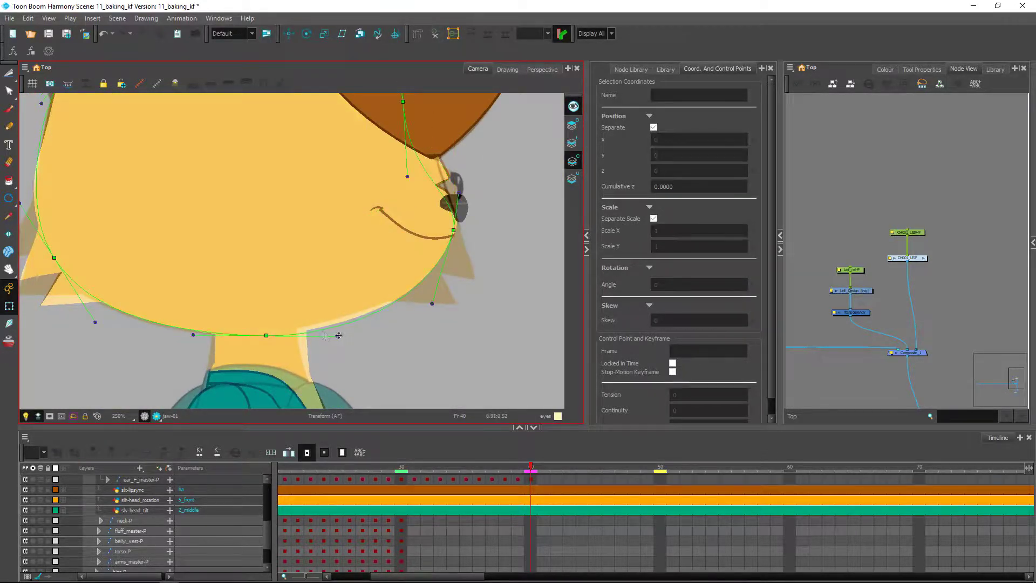
pyautogui.moveTo(265, 336); pyautogui.dragTo(260, 333)
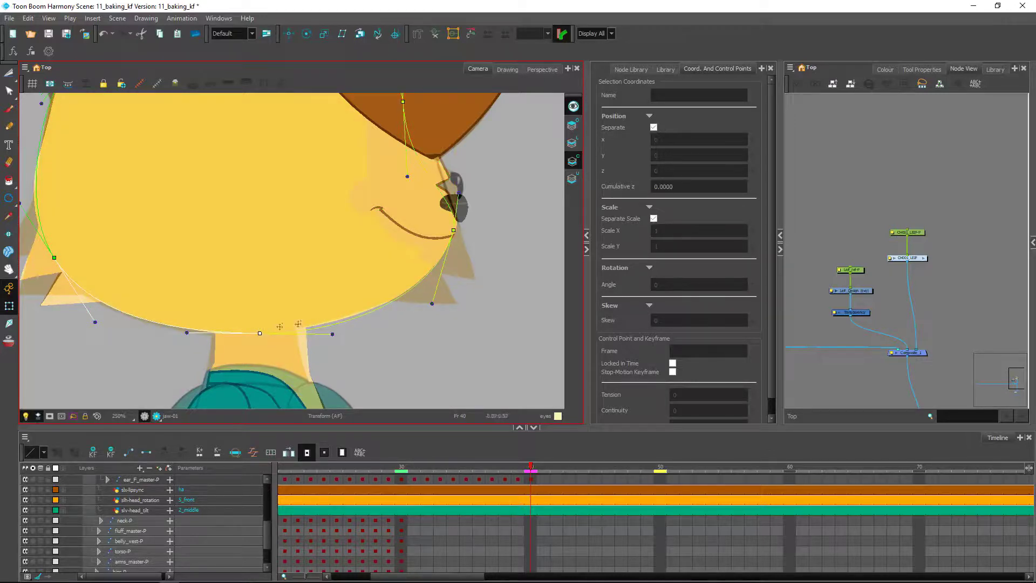
# Go to frame 31 and disable the node that overlays the semi-transparent turnaround reference on the character.
pyautogui.press('1')
pyautogui.press('1')
pyautogui.moveTo(360, 248); pyautogui.dragTo(441, 300)
pyautogui.press('2')
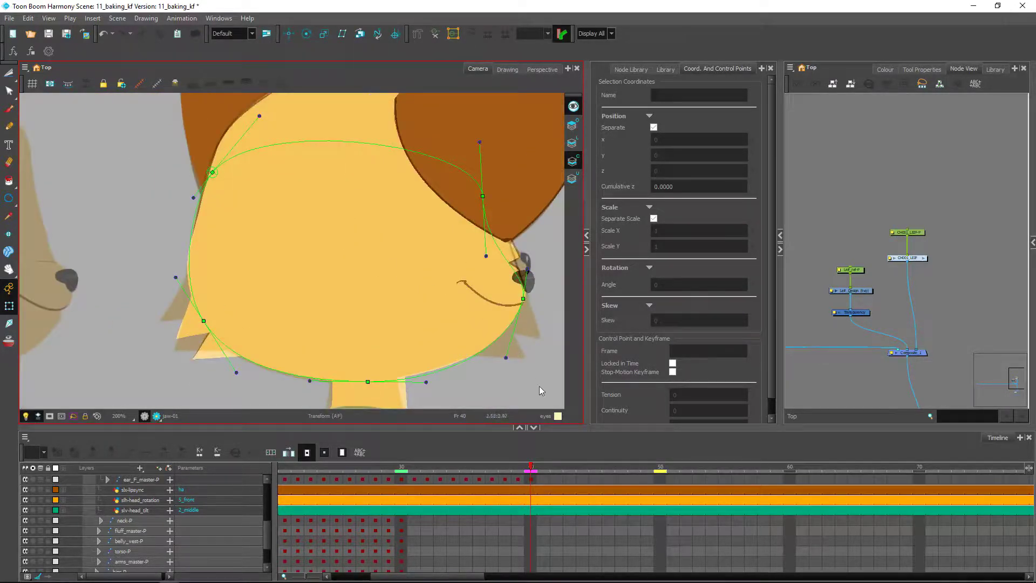
pyautogui.click(183, 326)
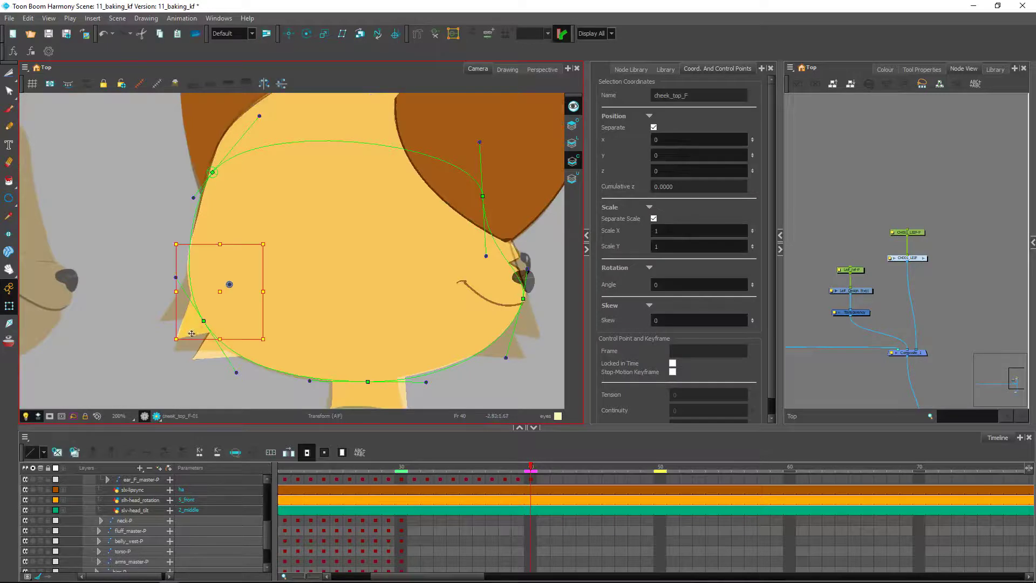
pyautogui.scroll(-2, 249, 348)
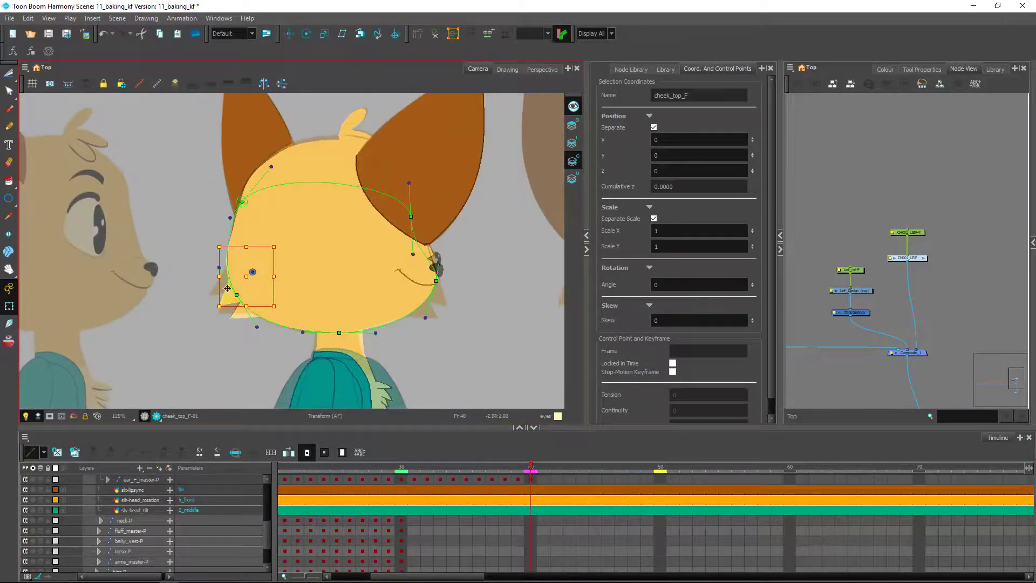
pyautogui.click(415, 466)
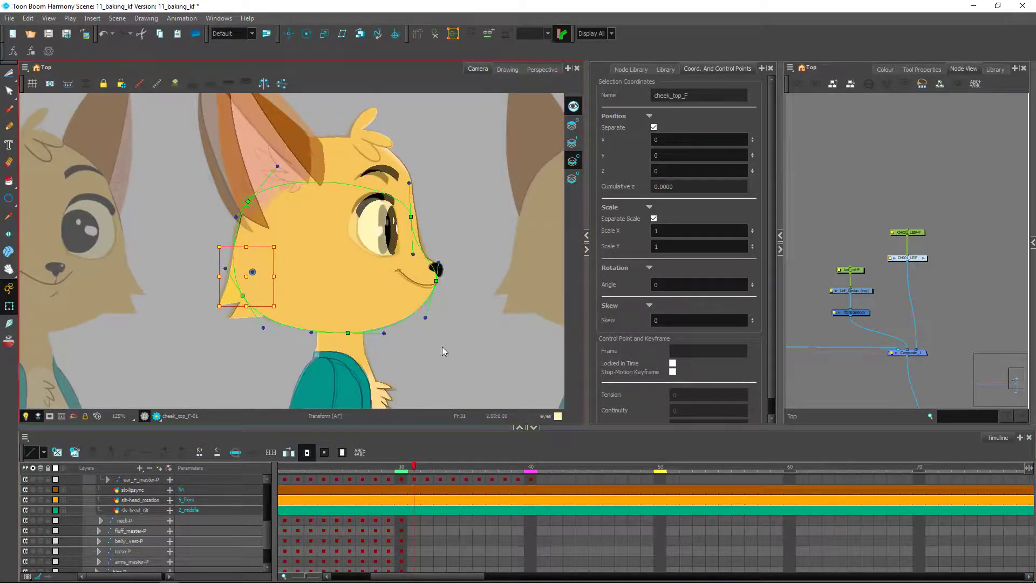
pyautogui.click(442, 347)
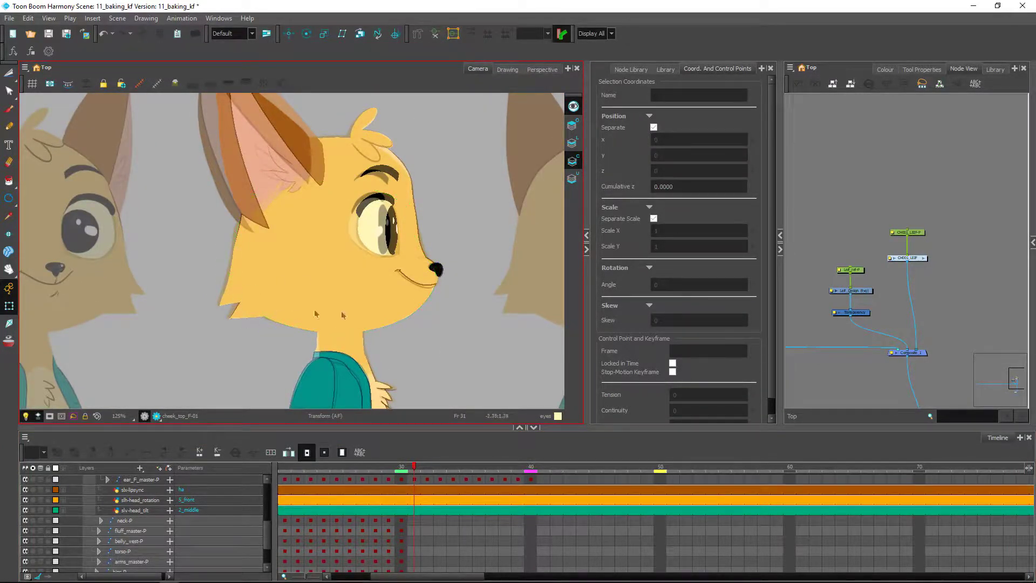
pyautogui.click(863, 292)
pyautogui.press('d')
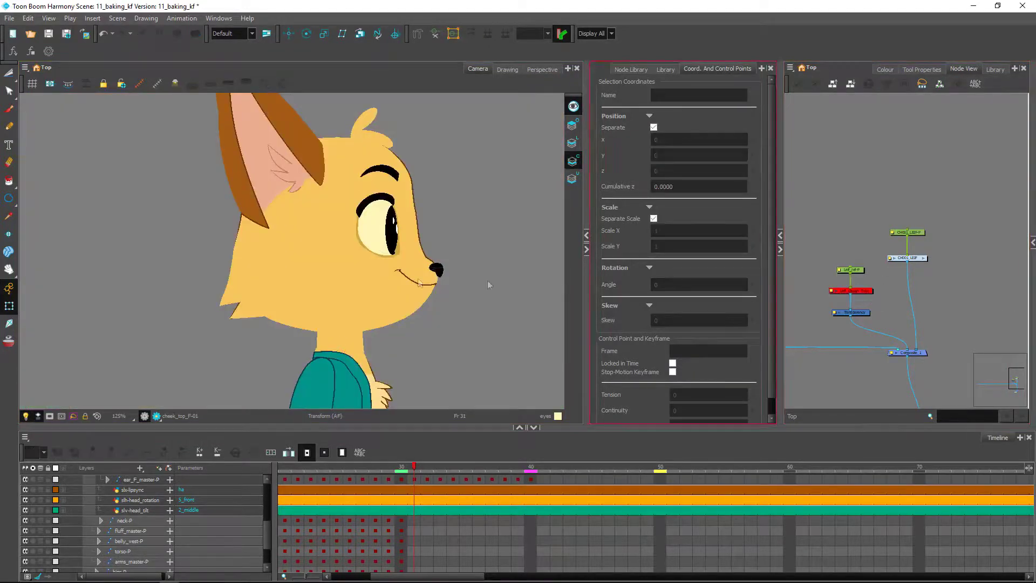
# Try shifting the front cheek fur's peg horizontally toward the muzzle at frame 40, and undo the move.
pyautogui.click(249, 307)
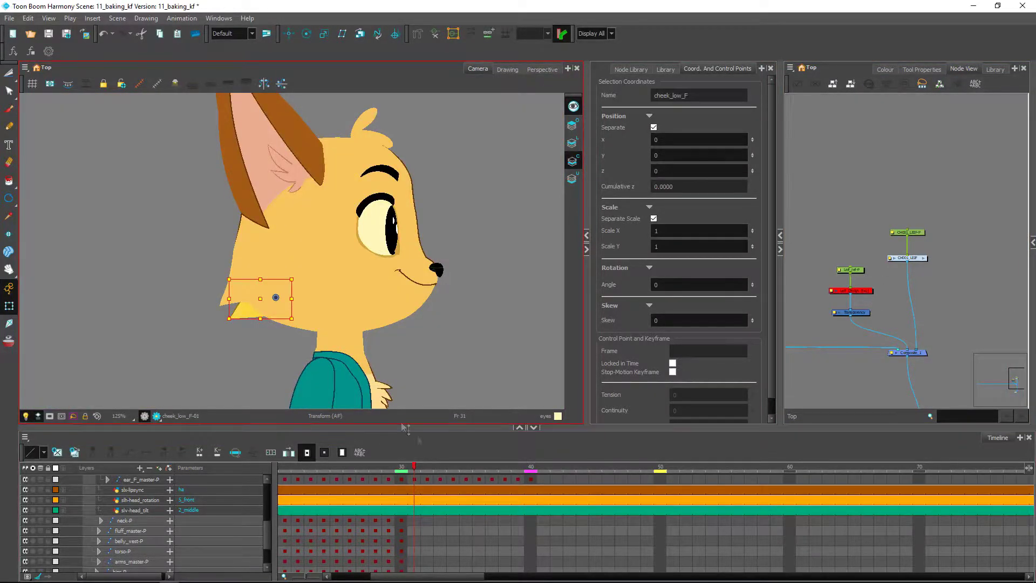
pyautogui.moveTo(415, 466); pyautogui.dragTo(530, 475)
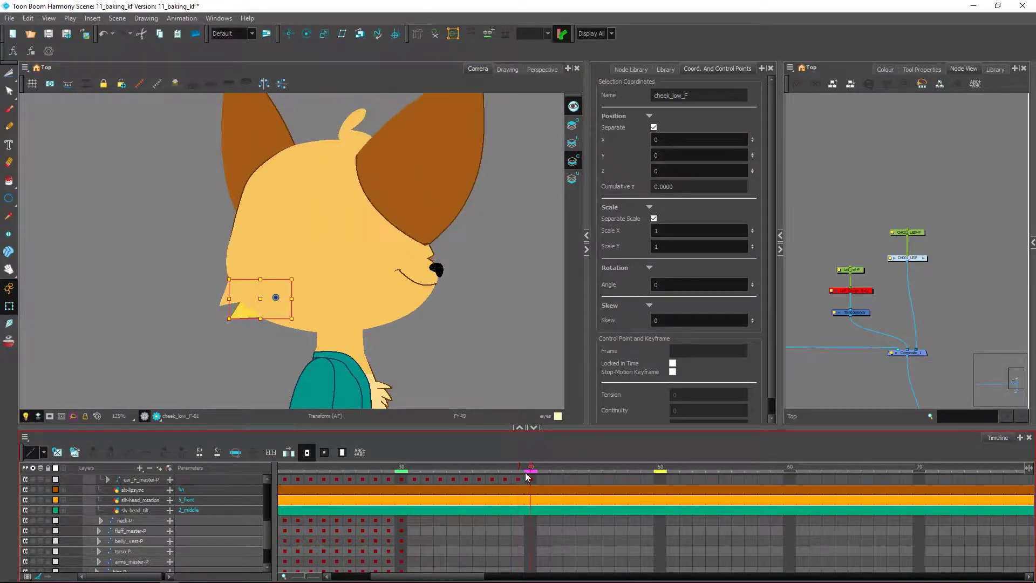
pyautogui.click(247, 308)
pyautogui.click(237, 314)
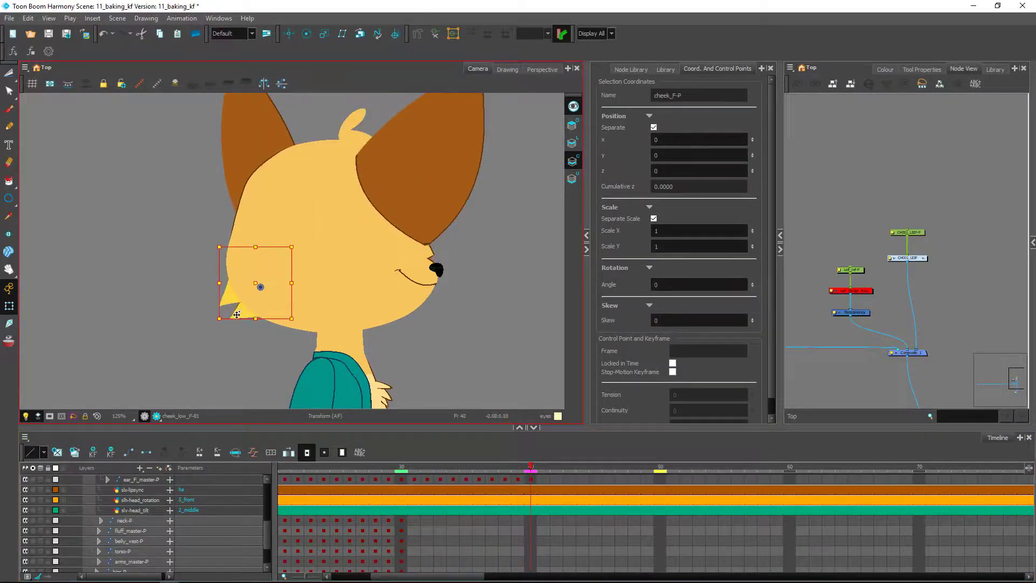
pyautogui.moveTo(244, 314); pyautogui.dragTo(352, 314)
pyautogui.hotkey('ctrl', 'z')
pyautogui.click(439, 359)
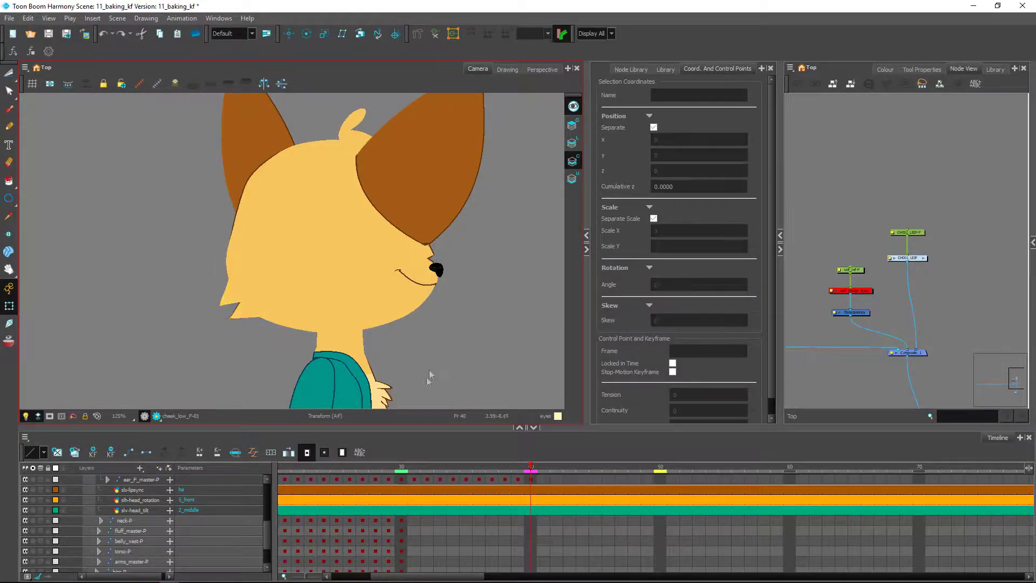
# Compare the front and back cheek fur pieces across the head views between frame 25 and frame 40.
pyautogui.click(230, 291)
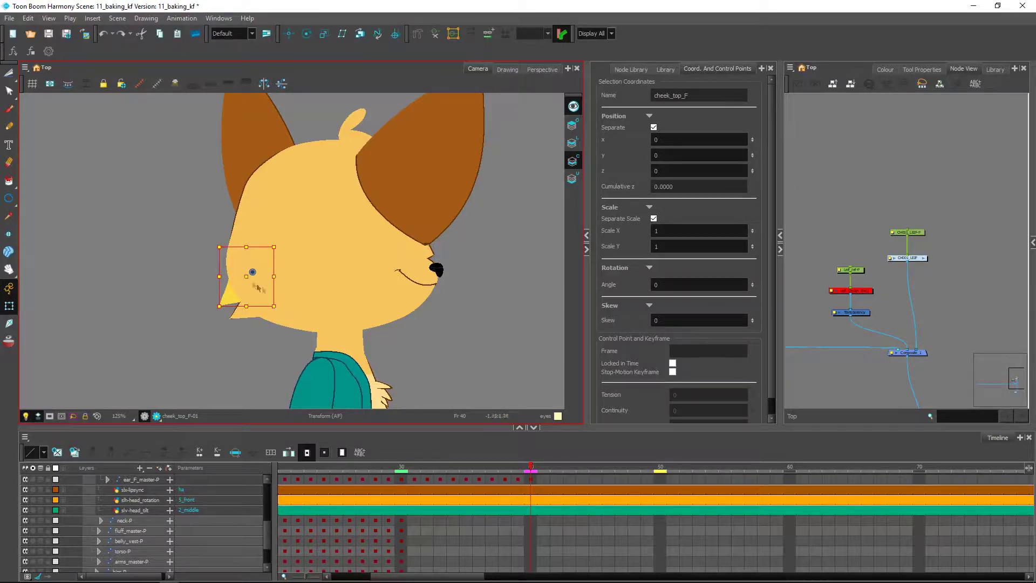
pyautogui.moveTo(531, 468); pyautogui.dragTo(336, 470)
pyautogui.click(420, 312)
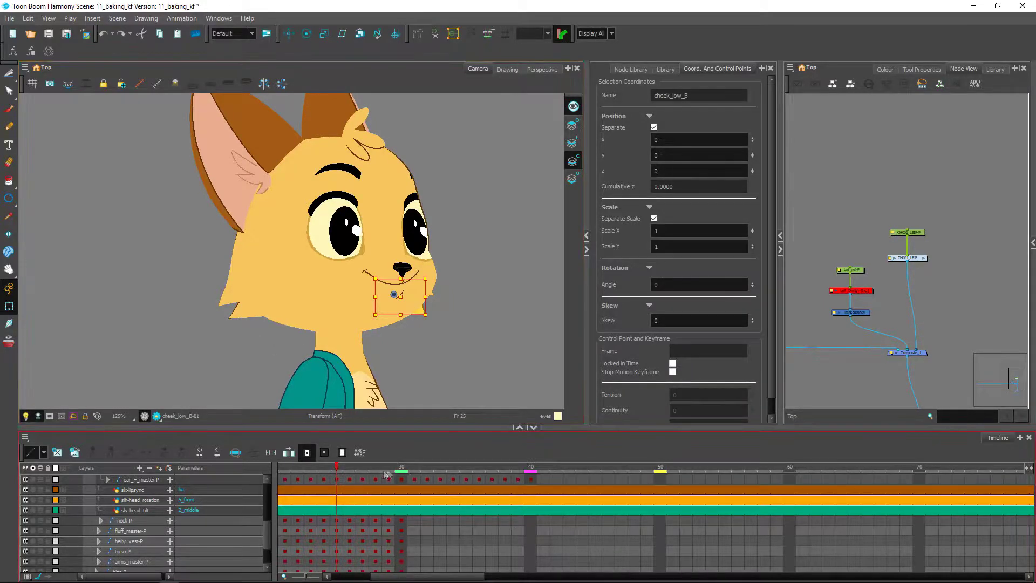
pyautogui.moveTo(400, 469); pyautogui.dragTo(479, 467)
pyautogui.click(531, 467)
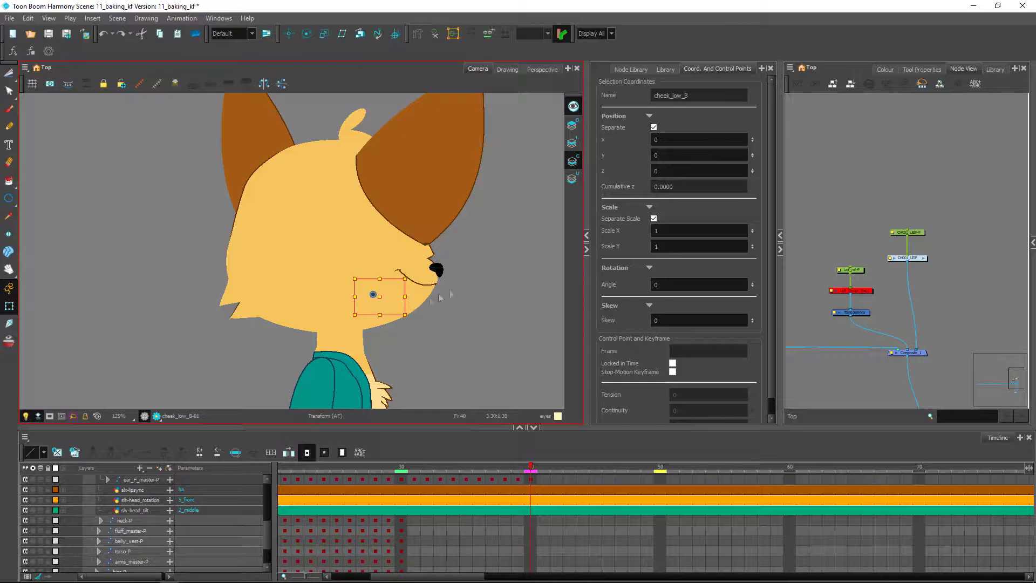
# Re-enable the node that shows the turnaround reference over the character and clear the node selection.
pyautogui.click(862, 292)
pyautogui.press('a')
pyautogui.click(904, 312)
# Move and rotate the front cheek fur peg by about -9° to line its tufts up with the reference at frame 40.
pyautogui.press('2')
pyautogui.press('2')
pyautogui.moveTo(232, 336); pyautogui.dragTo(380, 332)
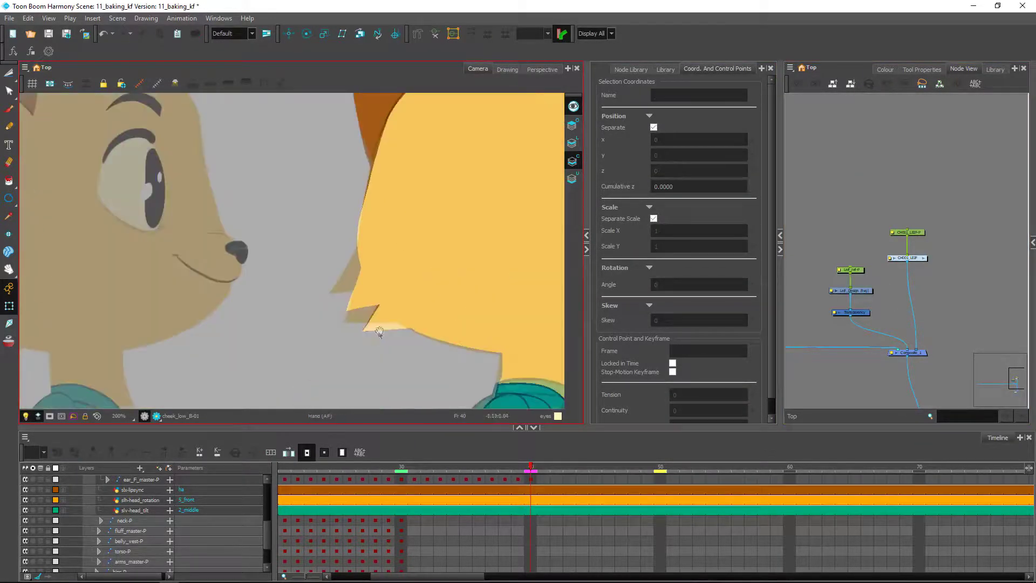
pyautogui.click(372, 326)
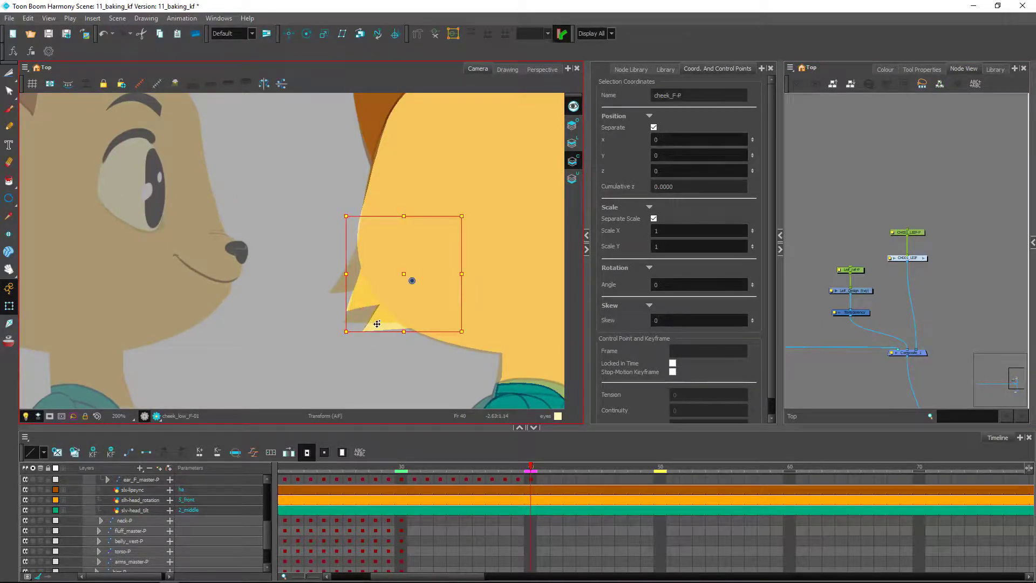
pyautogui.moveTo(376, 322); pyautogui.dragTo(373, 312)
pyautogui.moveTo(466, 322); pyautogui.dragTo(450, 336)
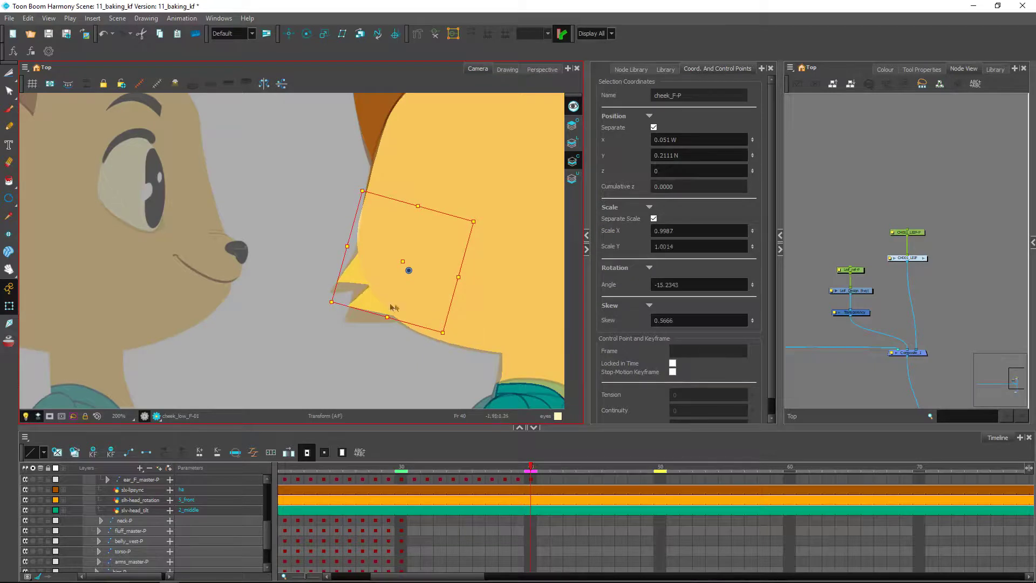
pyautogui.moveTo(368, 303); pyautogui.dragTo(363, 310)
pyautogui.moveTo(441, 347); pyautogui.dragTo(449, 345)
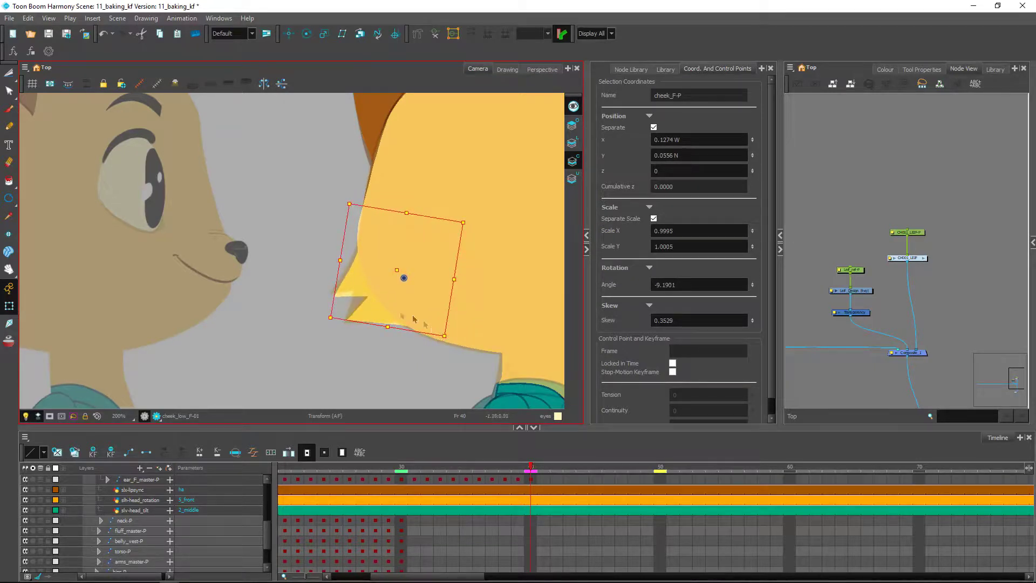
pyautogui.moveTo(368, 313); pyautogui.dragTo(366, 311)
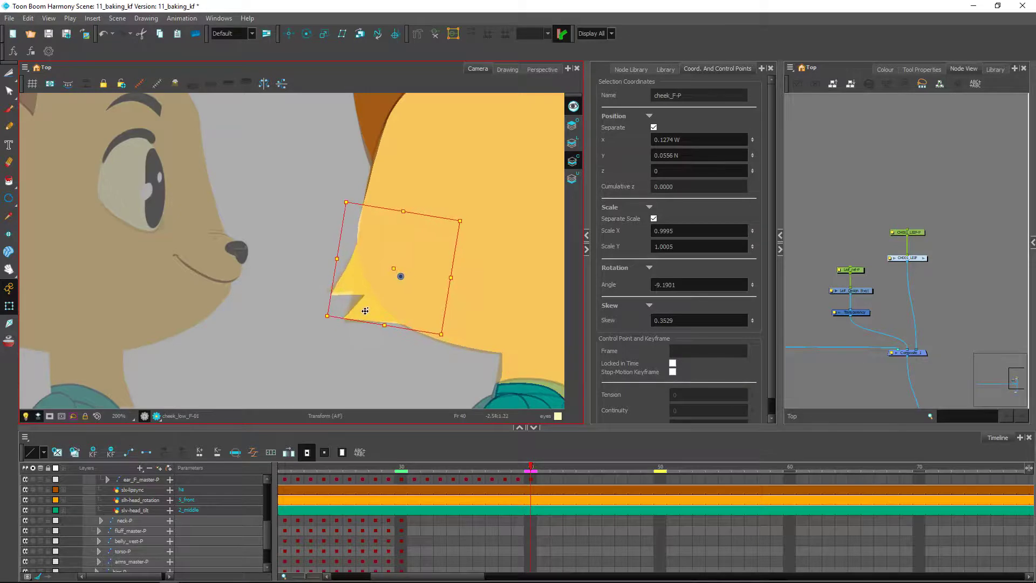
pyautogui.click(253, 358)
# Reshape the lower front cheek tuft's deformation curve so its tip and inner edge follow the reference outline.
pyautogui.click(370, 322)
pyautogui.click(454, 34)
pyautogui.scroll(1, 378, 295)
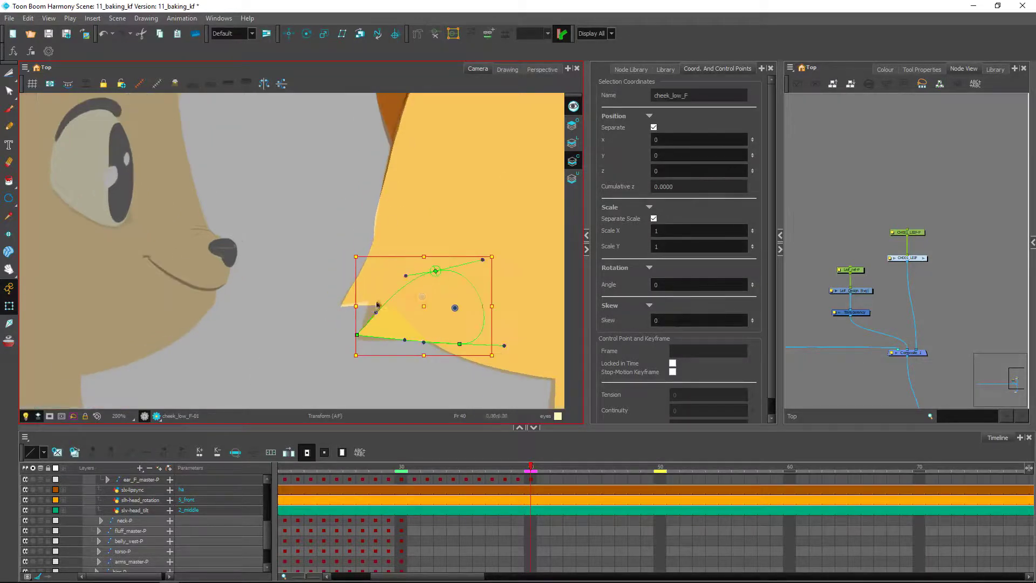
pyautogui.scroll(1, 378, 329)
pyautogui.click(358, 347)
pyautogui.moveTo(378, 330); pyautogui.dragTo(338, 267)
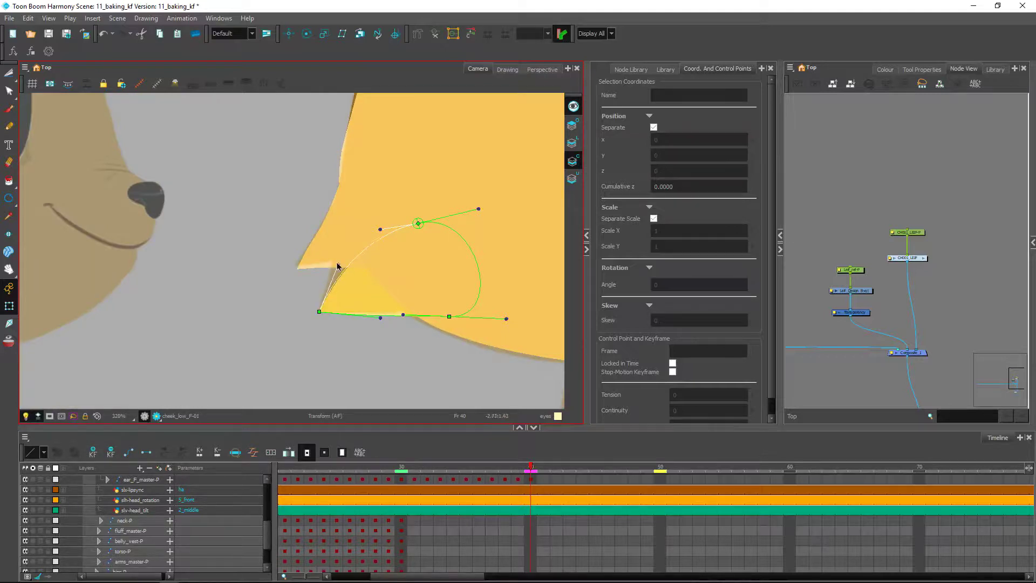
pyautogui.moveTo(420, 223); pyautogui.dragTo(408, 200)
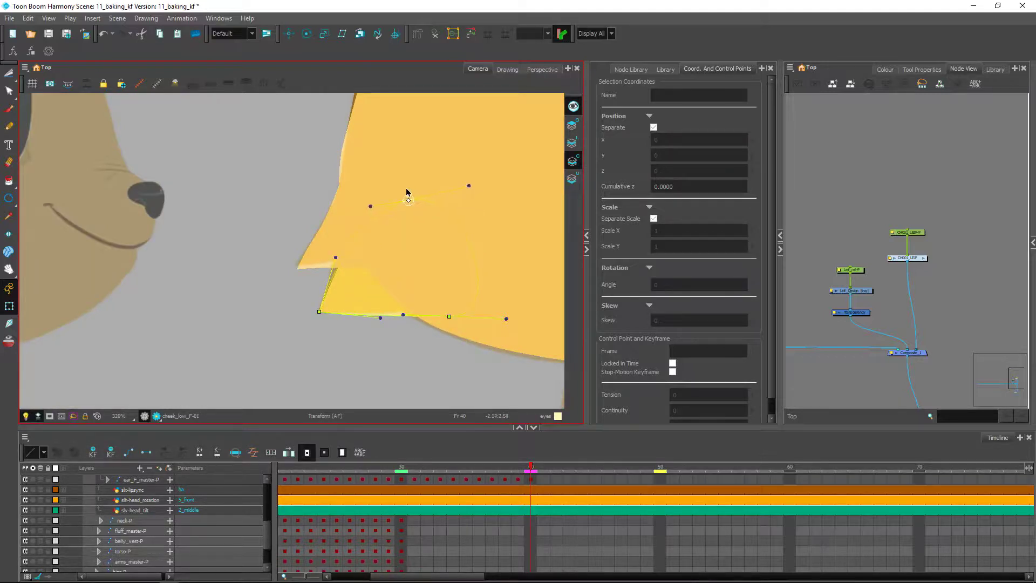
# Raise the tip of the upper front cheek tuft's deformation curve slightly to fit the reference.
pyautogui.click(315, 260)
pyautogui.click(439, 35)
pyautogui.click(228, 277)
pyautogui.moveTo(296, 268); pyautogui.dragTo(296, 264)
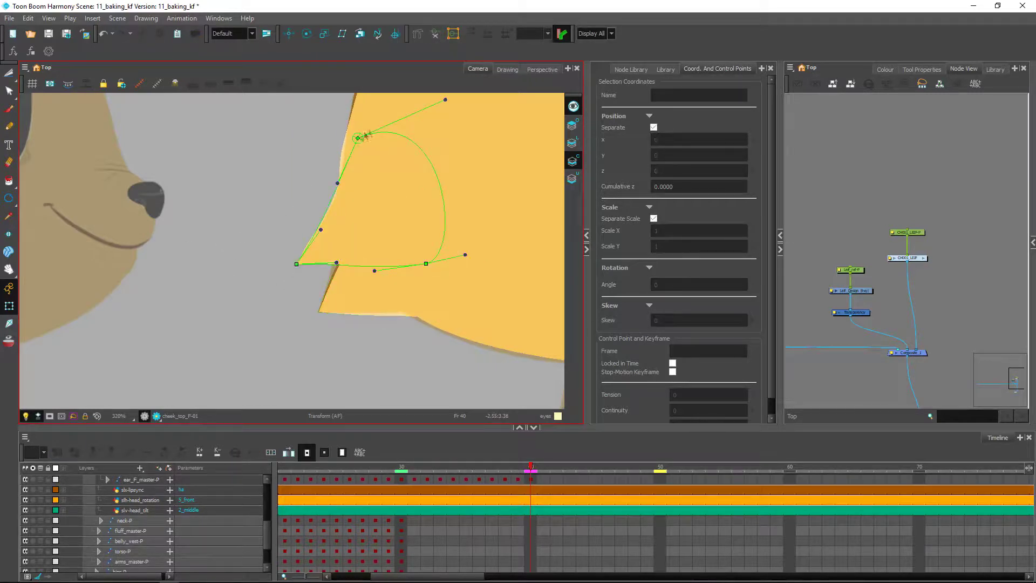
# Display the jaw's deformation curve and shift the upper front cheek tuft's top point outward to the reference edge.
pyautogui.click(346, 158)
pyautogui.click(436, 34)
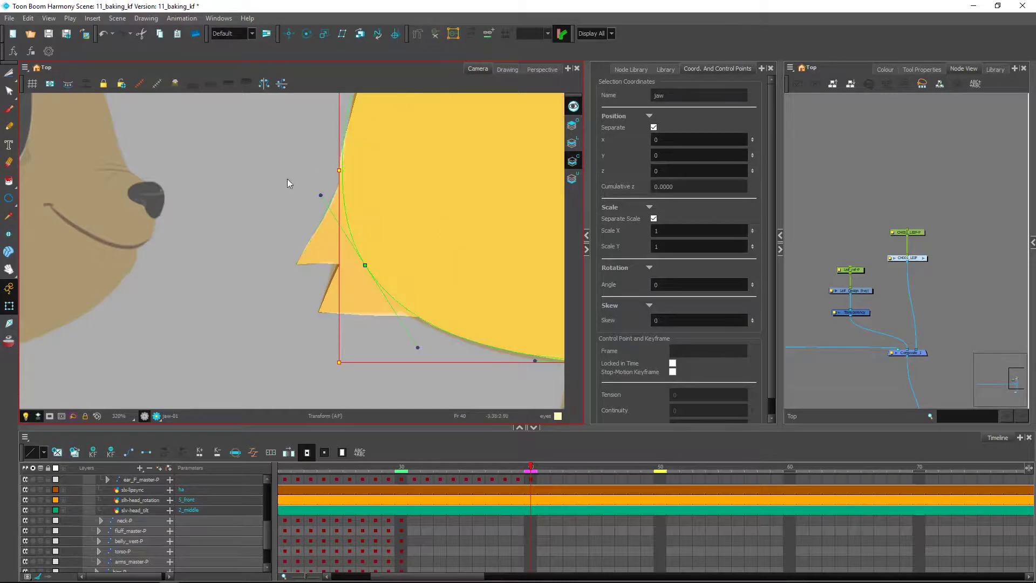
pyautogui.click(287, 180)
pyautogui.moveTo(317, 201); pyautogui.dragTo(348, 290)
pyautogui.scroll(1, 348, 289)
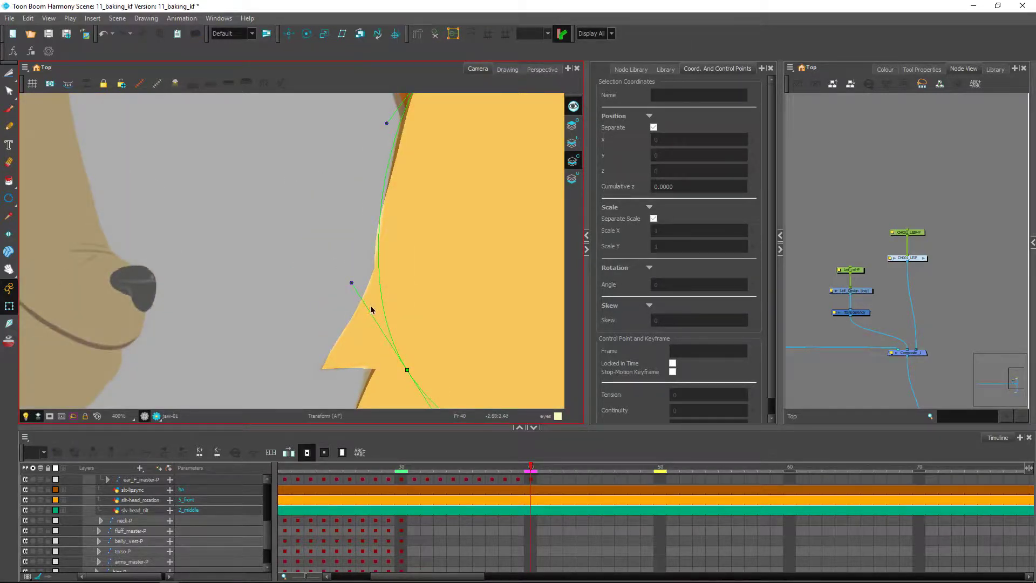
pyautogui.click(357, 333)
pyautogui.click(435, 34)
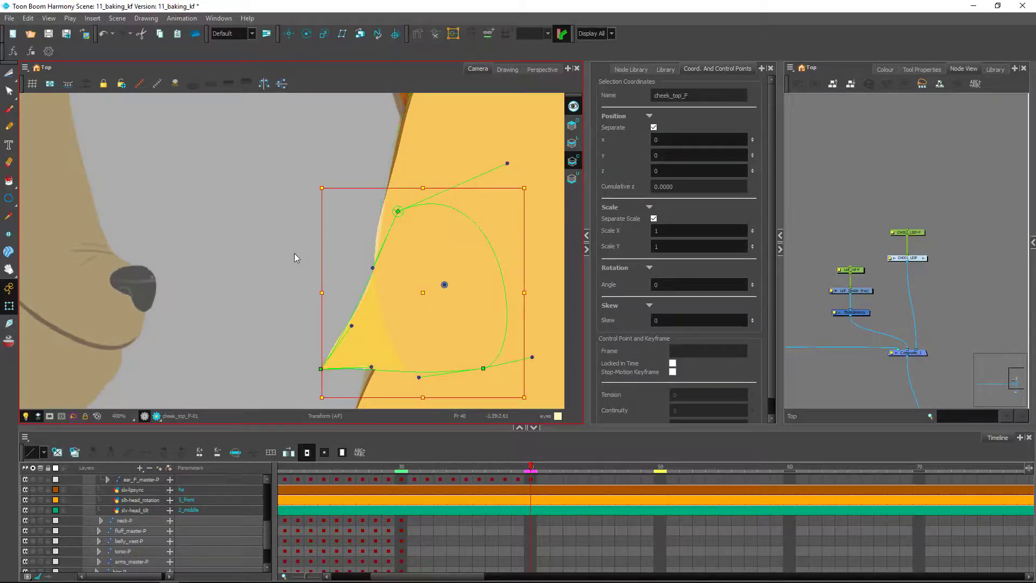
pyautogui.click(293, 253)
pyautogui.moveTo(398, 211); pyautogui.dragTo(390, 214)
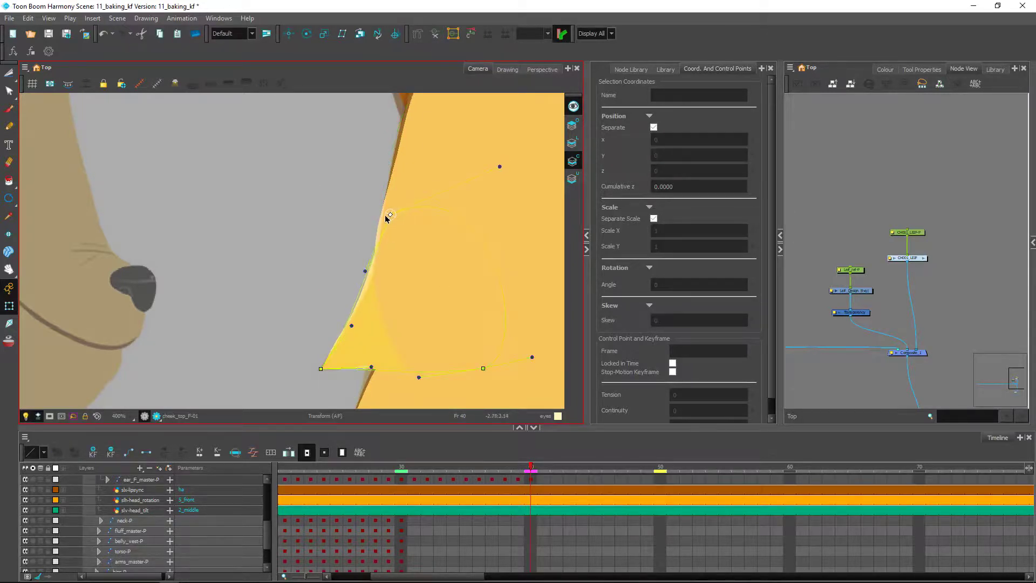
# Move the jaw curve's lower point beside the front cheek fur slightly inward and down.
pyautogui.click(435, 161)
pyautogui.click(435, 33)
pyautogui.click(257, 190)
pyautogui.moveTo(407, 369); pyautogui.dragTo(415, 372)
pyautogui.click(332, 328)
# Select the cheek_top_B and cheek_low_B drawings in the head group and display their deformation controls.
pyautogui.press('1')
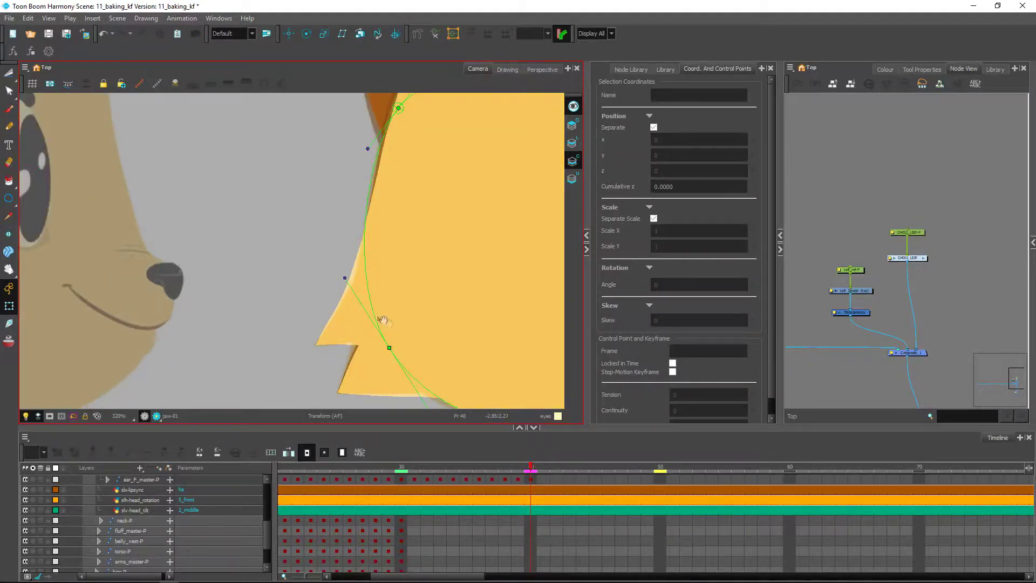
pyautogui.moveTo(384, 321); pyautogui.dragTo(282, 219)
pyautogui.moveTo(371, 296); pyautogui.dragTo(157, 286)
pyautogui.moveTo(256, 316); pyautogui.dragTo(115, 333)
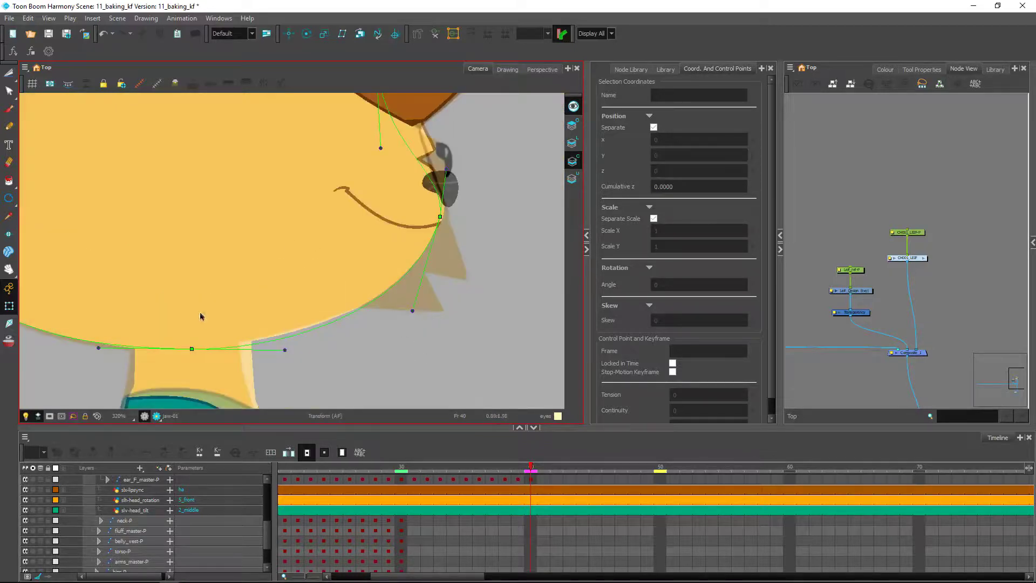
pyautogui.scroll(-1, 231, 339)
pyautogui.click(76, 312)
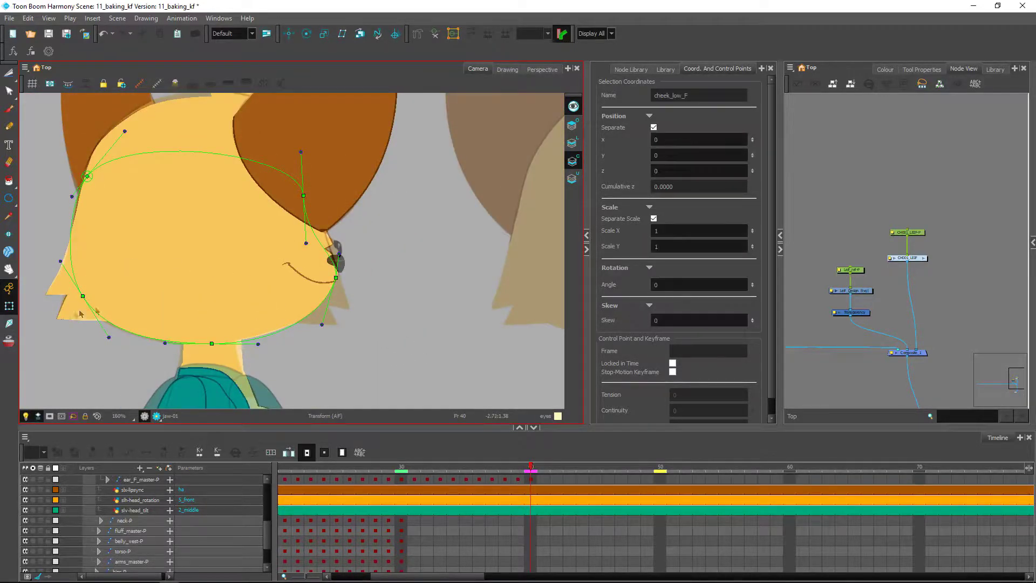
pyautogui.press('o')
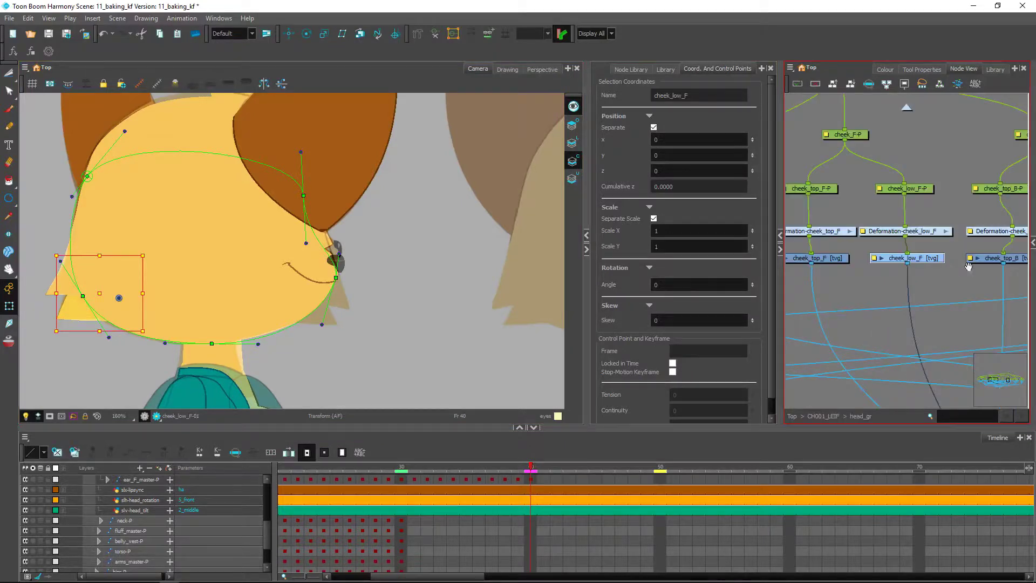
pyautogui.moveTo(969, 267); pyautogui.dragTo(801, 294)
pyautogui.click(852, 286)
pyautogui.click(941, 304)
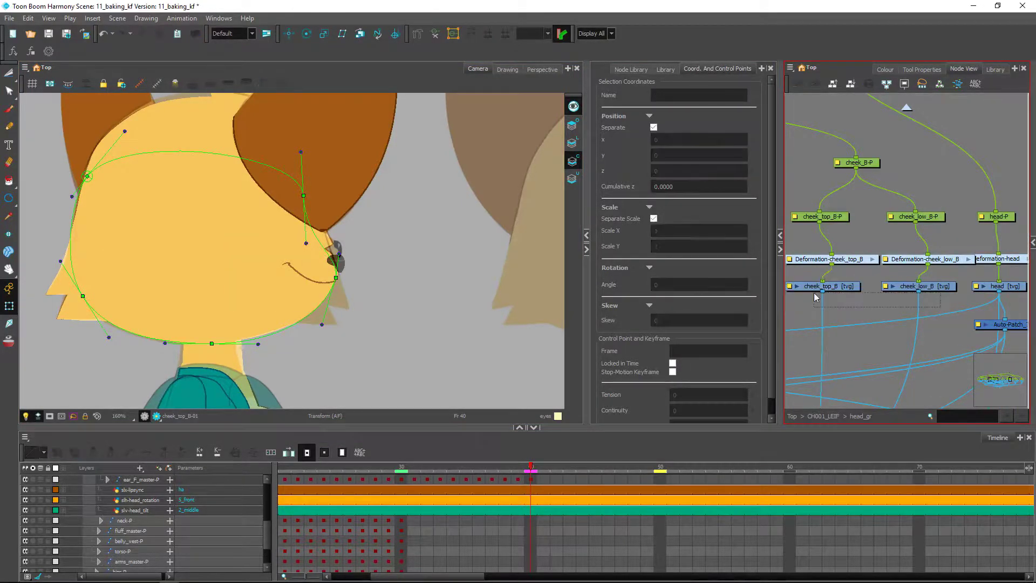
pyautogui.click(451, 35)
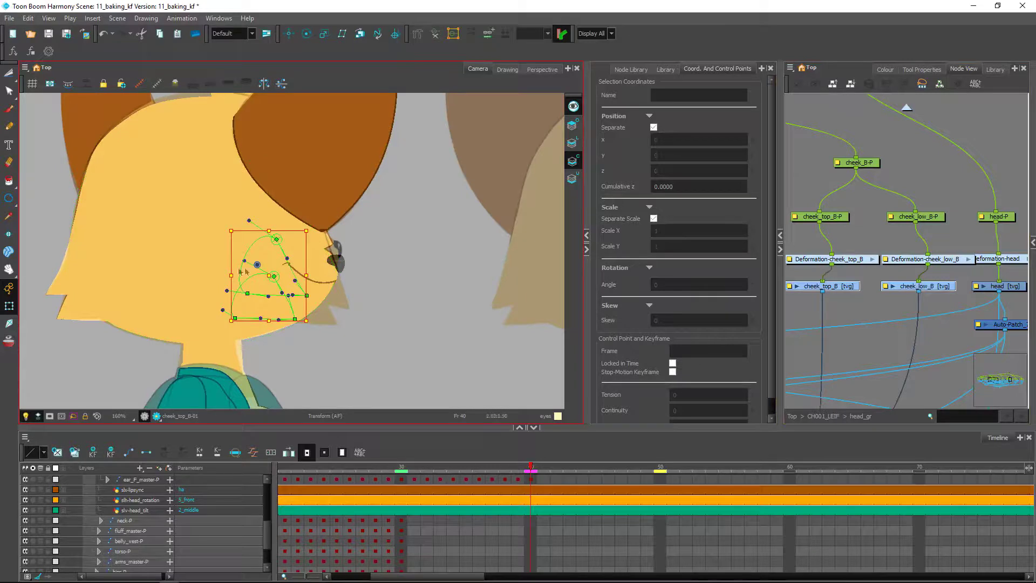
# Move the back cheek fur peg toward the muzzle to overlap the reference's cheek tufts.
pyautogui.click(267, 289)
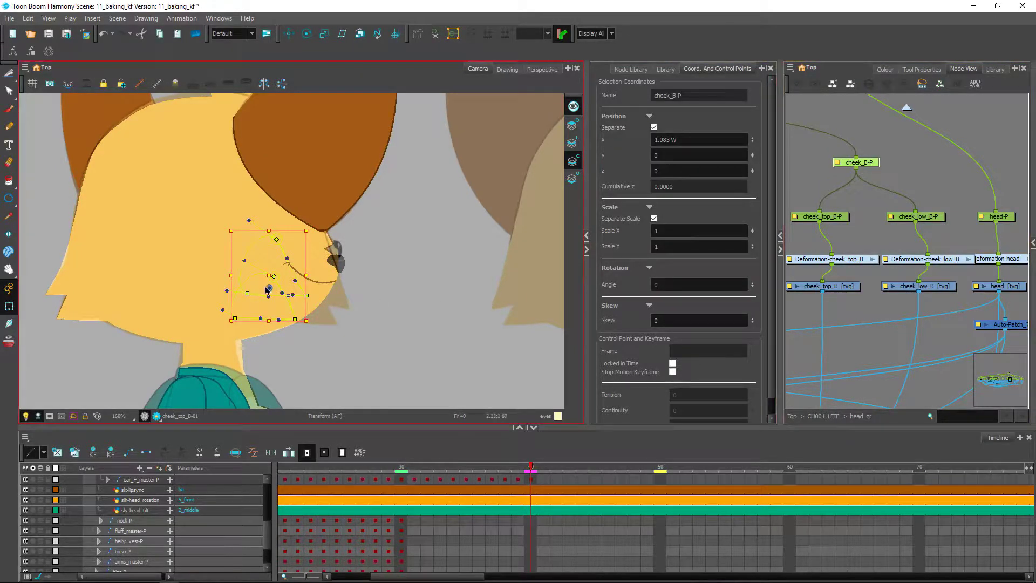
pyautogui.moveTo(273, 279); pyautogui.dragTo(308, 281)
pyautogui.click(399, 341)
pyautogui.scroll(5, 378, 324)
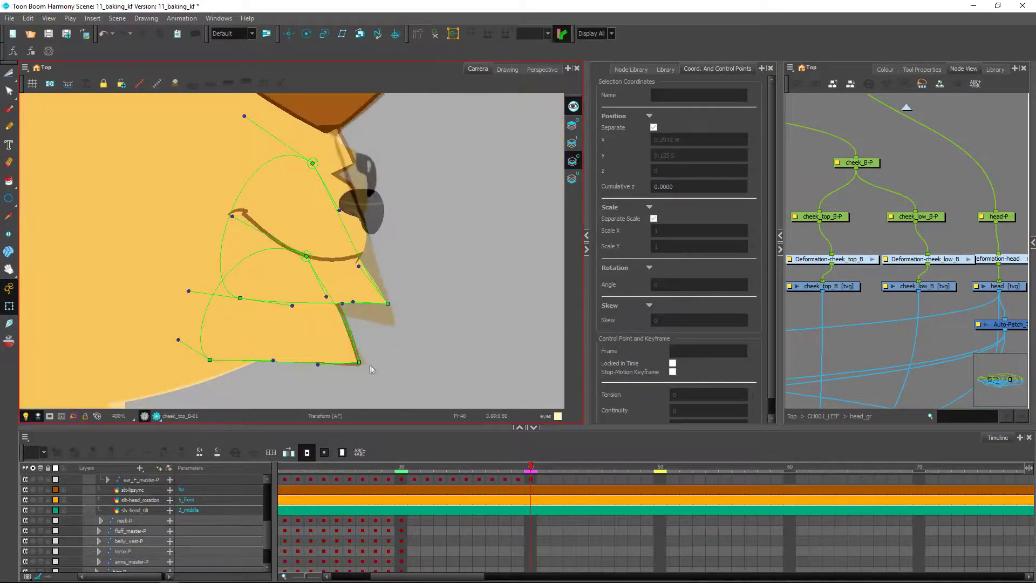
# Nudge the lower back cheek tuft's tip outward and reposition the upper back tuft's curve over the reference.
pyautogui.moveTo(359, 362); pyautogui.dragTo(361, 364)
pyautogui.click(334, 249)
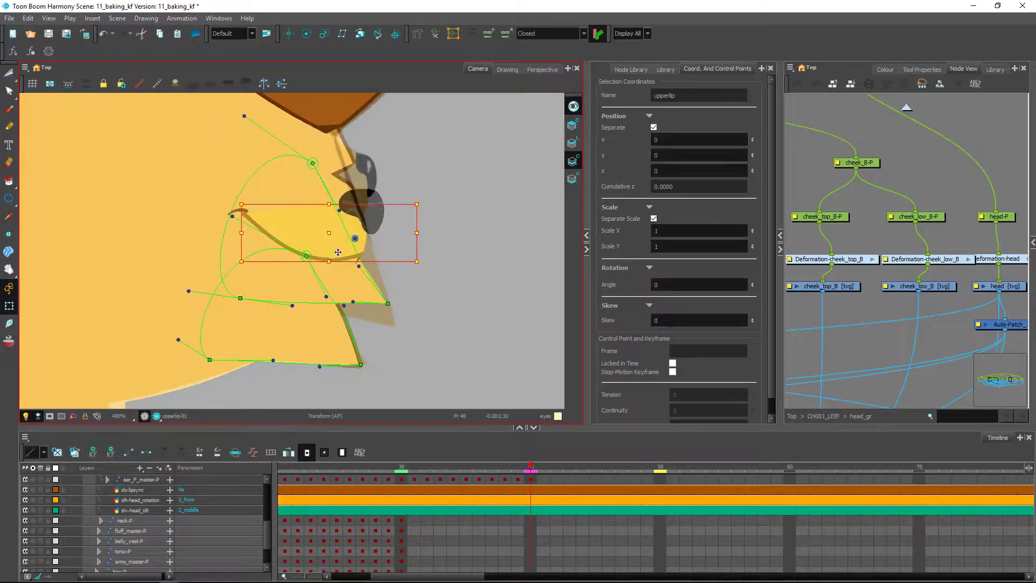
pyautogui.click(366, 297)
pyautogui.moveTo(393, 340); pyautogui.dragTo(380, 313)
pyautogui.click(458, 287)
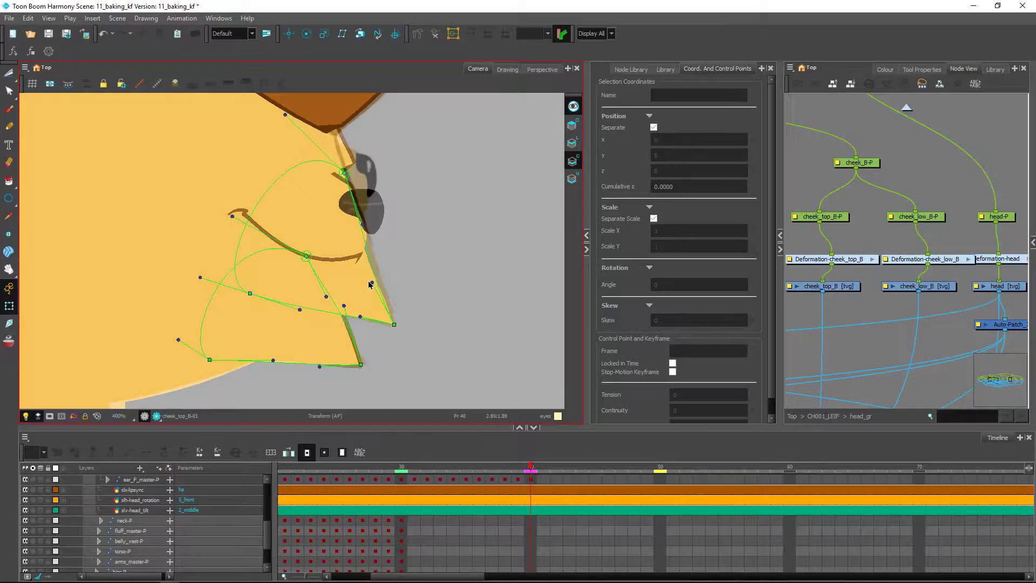
# Adjust the outer-edge handles and top point of the upper back cheek tuft's curve to follow the reference outline.
pyautogui.click(371, 282)
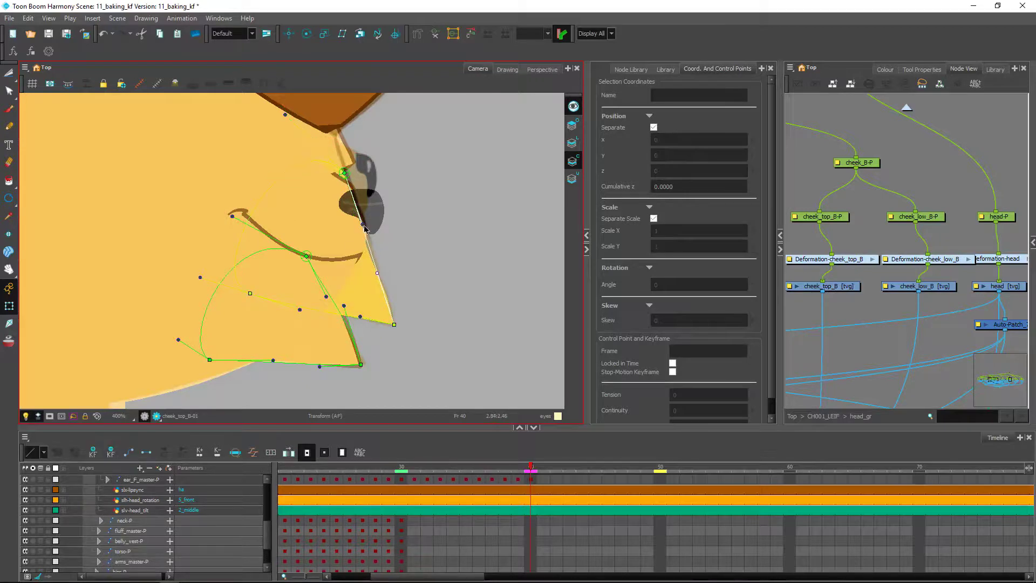
pyautogui.click(367, 227)
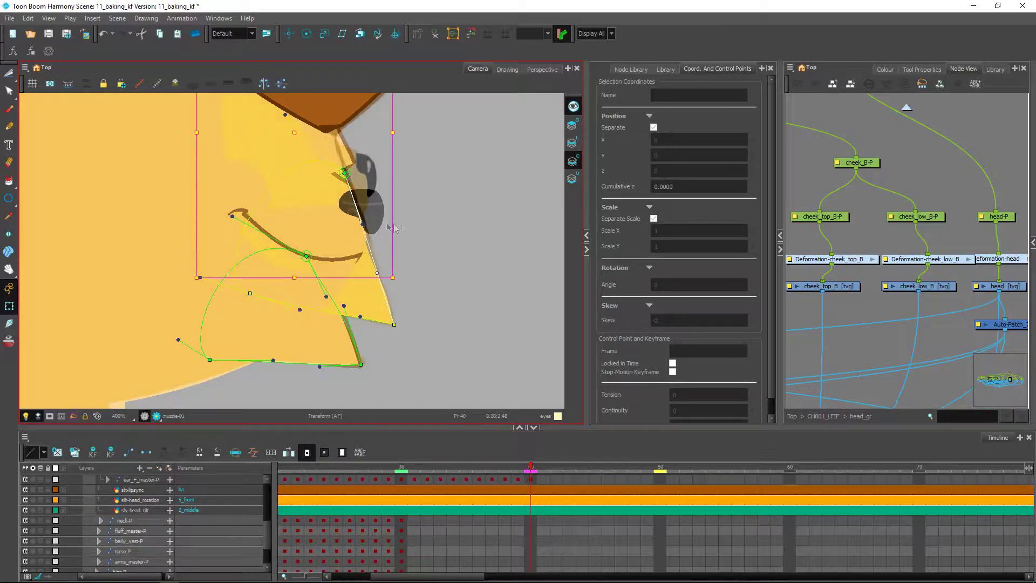
pyautogui.click(464, 227)
pyautogui.moveTo(364, 231); pyautogui.dragTo(383, 343)
pyautogui.scroll(2, 387, 335)
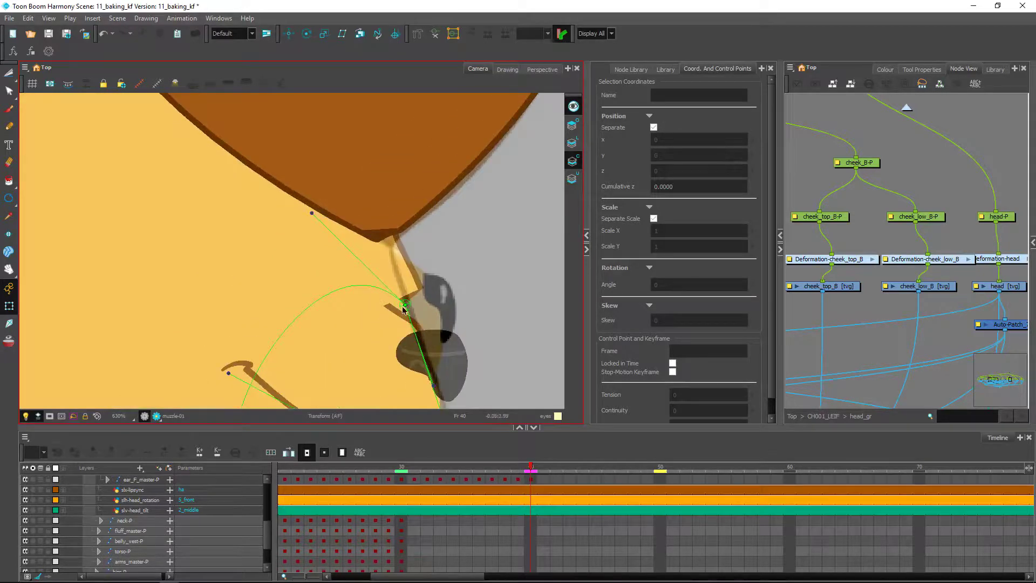
pyautogui.click(405, 306)
# Pull the head curve's brow point and handle back to the reference's face edge, and hide the deformation controls.
pyautogui.click(414, 289)
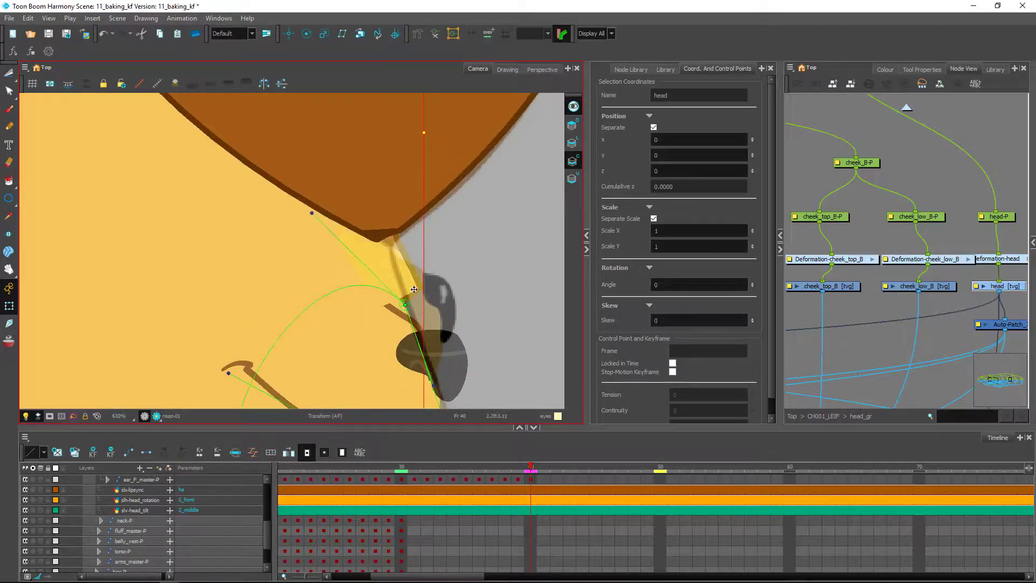
pyautogui.click(435, 34)
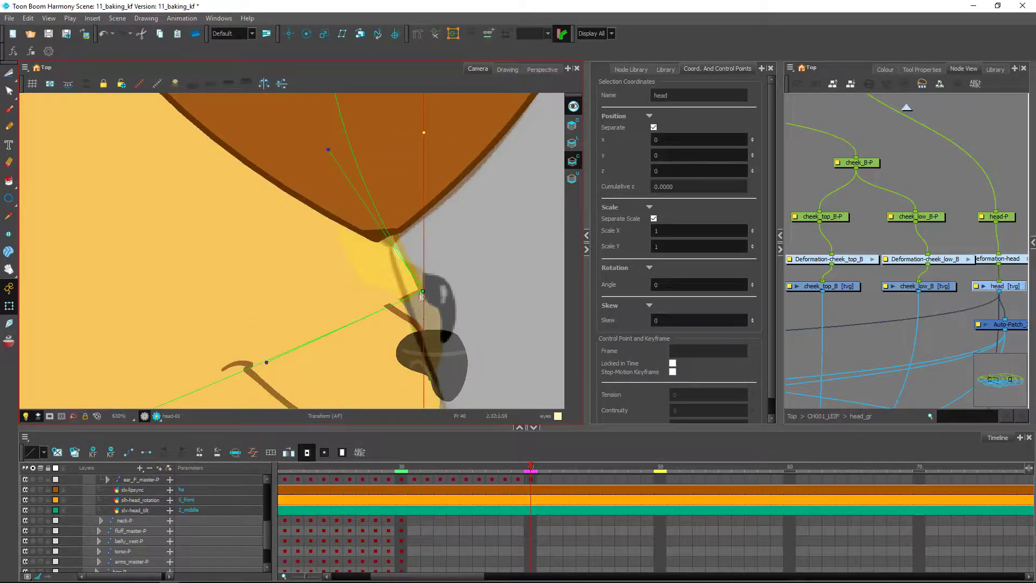
pyautogui.moveTo(421, 291)
pyautogui.mouseDown()
pyautogui.moveTo(397, 303)
pyautogui.moveTo(392, 314)
pyautogui.moveTo(404, 315)
pyautogui.mouseUp()
pyautogui.moveTo(315, 177); pyautogui.dragTo(350, 128)
pyautogui.click(458, 197)
pyautogui.press('1')
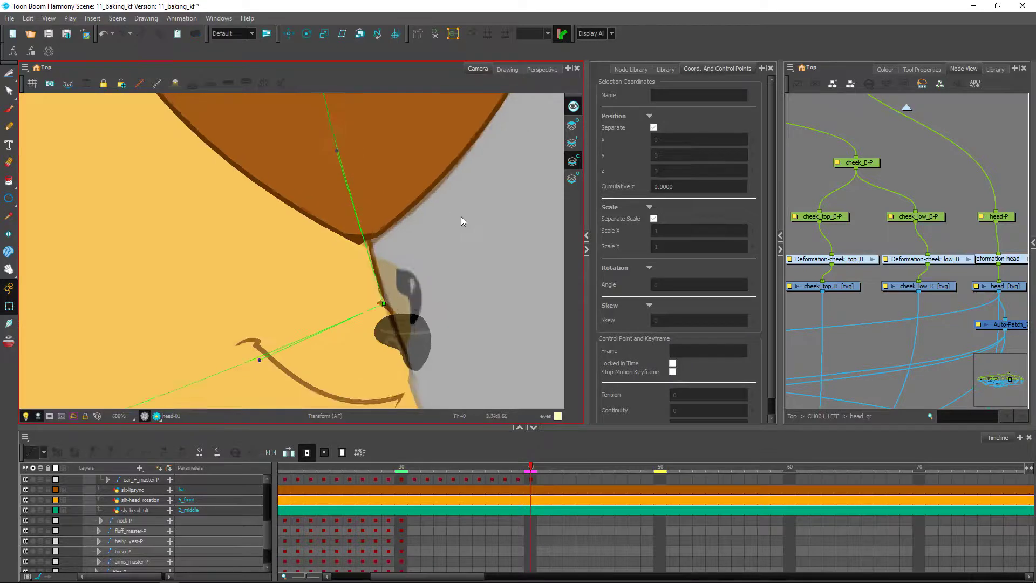
pyautogui.scroll(-6, 461, 217)
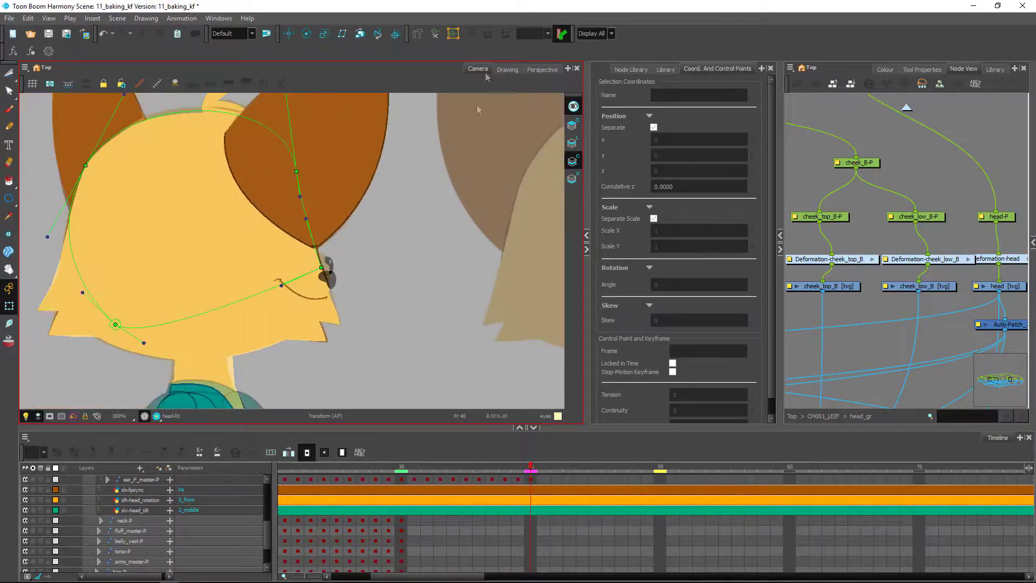
pyautogui.click(436, 36)
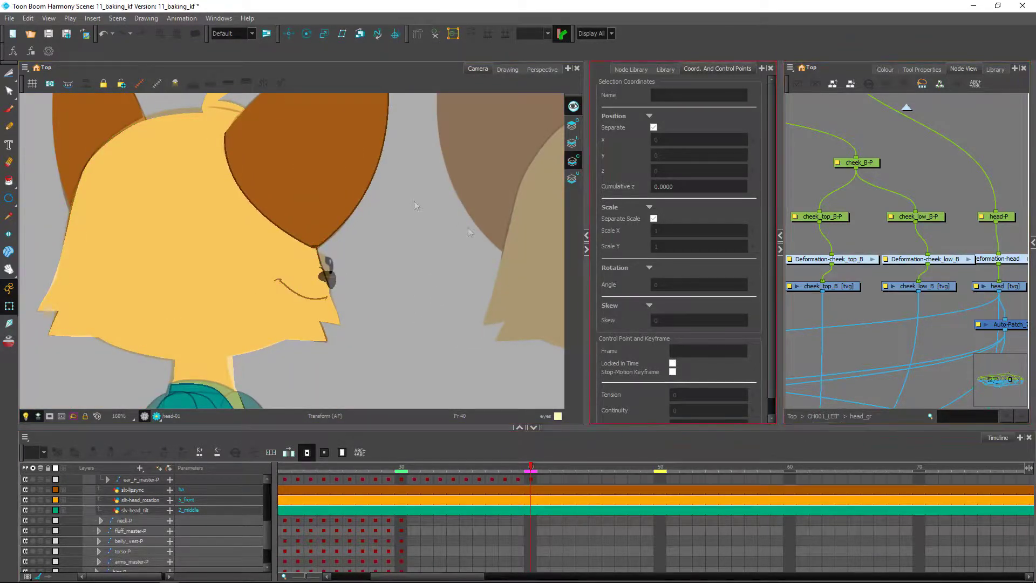
# Raise both upper handles of the head's deformation curve so the crown between the ears matches the reference.
pyautogui.click(202, 128)
pyautogui.click(420, 35)
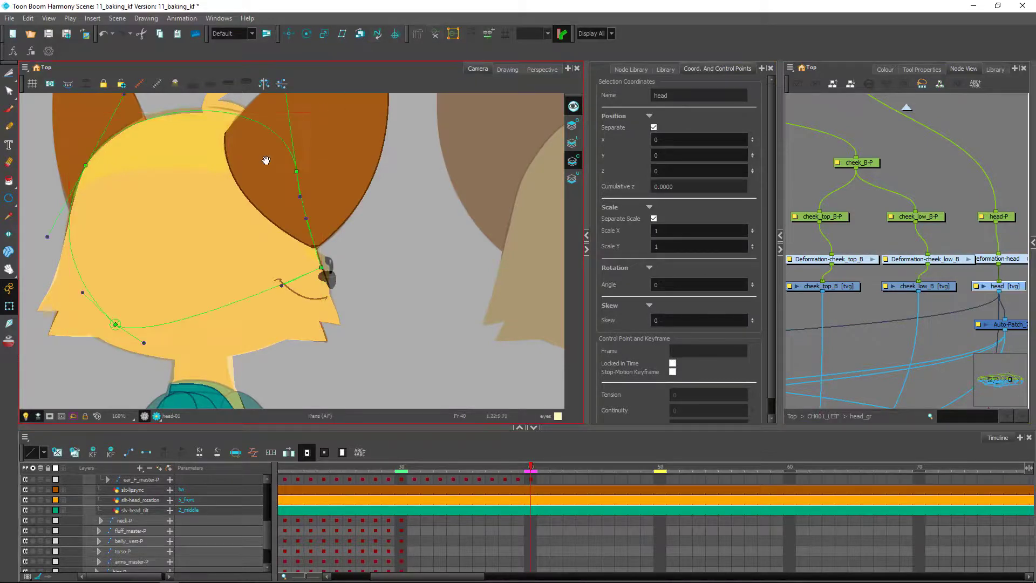
pyautogui.moveTo(266, 160); pyautogui.dragTo(429, 313)
pyautogui.scroll(2, 429, 281)
pyautogui.click(302, 248)
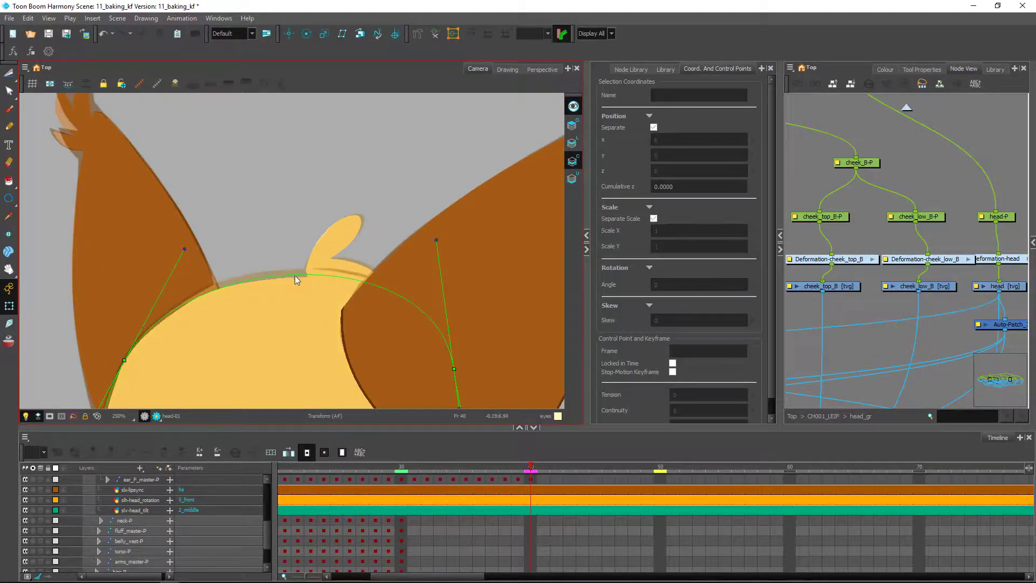
pyautogui.moveTo(438, 240); pyautogui.dragTo(435, 223)
pyautogui.moveTo(185, 247); pyautogui.dragTo(185, 243)
pyautogui.click(268, 218)
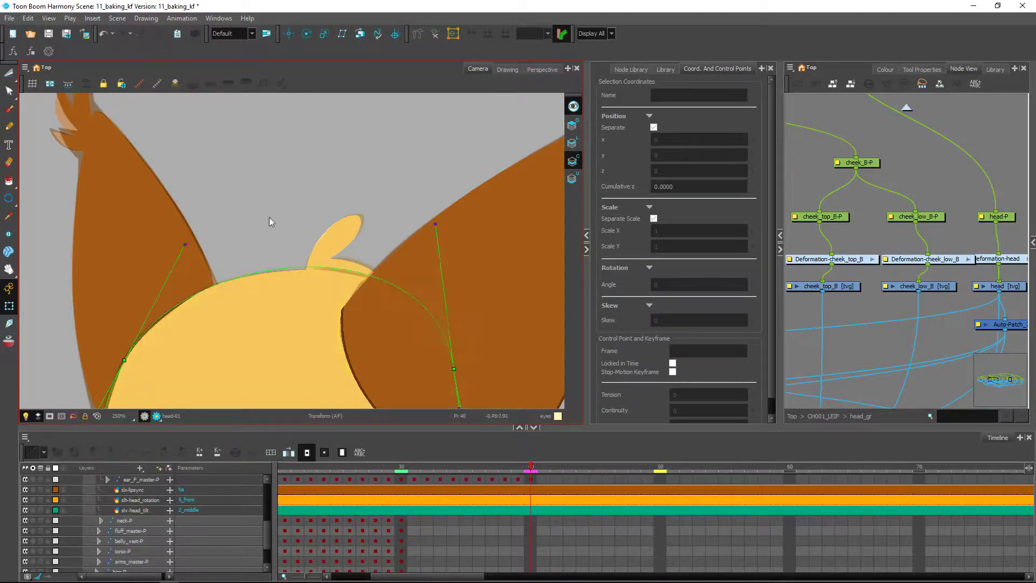
pyautogui.press('1')
pyautogui.press('1')
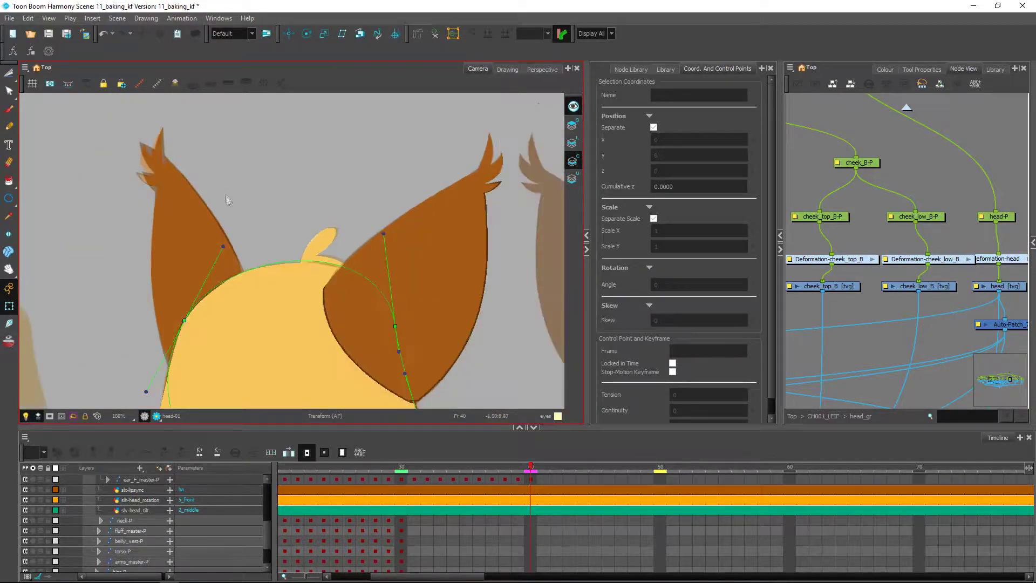
# Deselect the back ear's tip and hide the head's deformation controls.
pyautogui.click(150, 167)
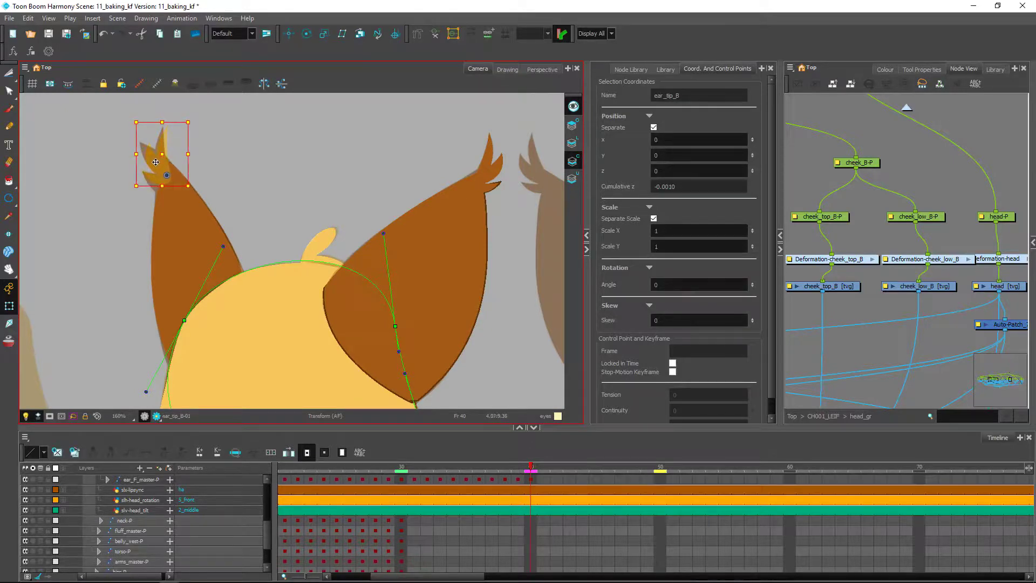
pyautogui.press('Escape')
pyautogui.press('2')
pyautogui.press('2')
pyautogui.press('2')
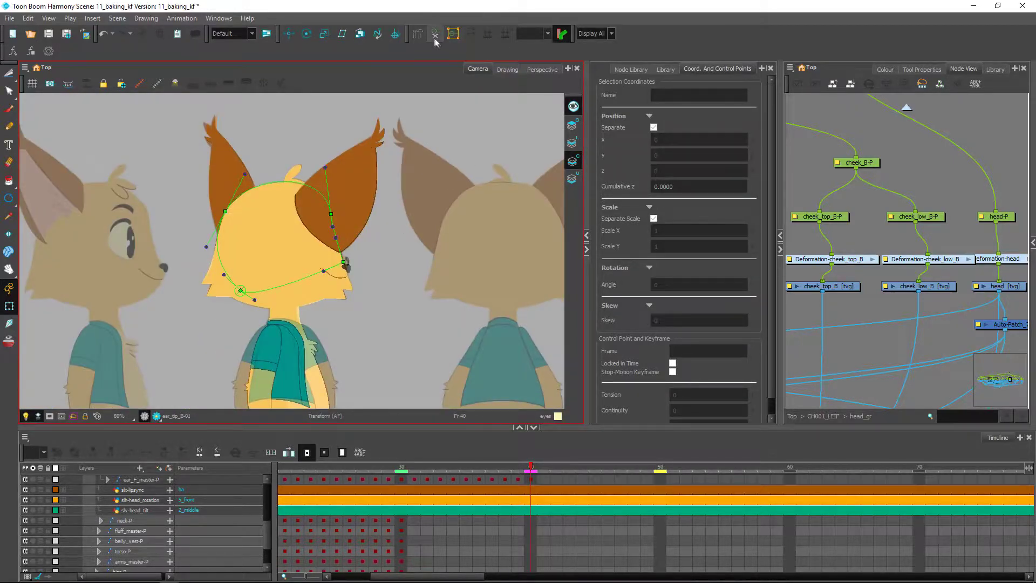
pyautogui.click(435, 38)
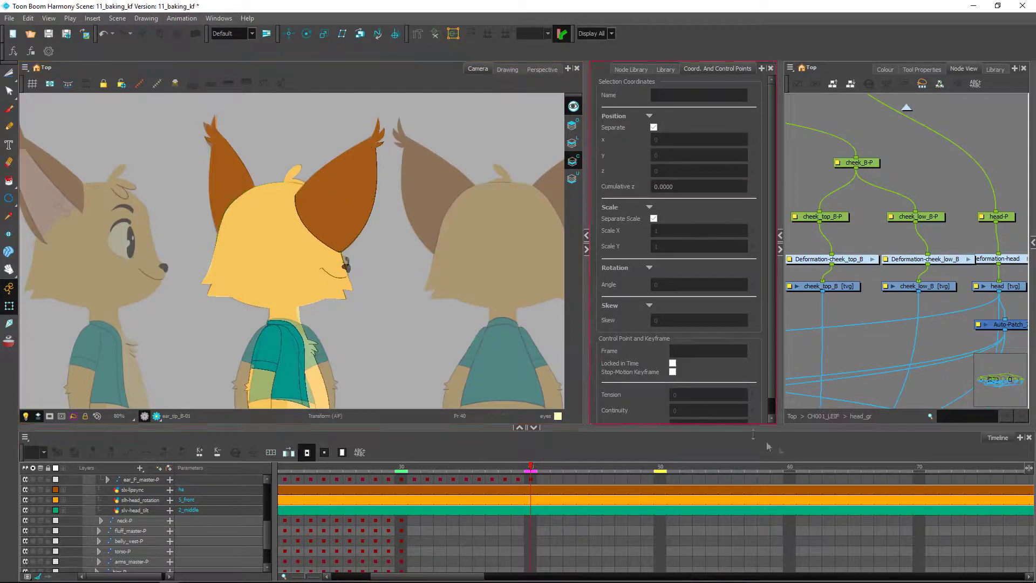
# Toggle the Leif_Design reference drawing off and on to compare the head pose with the turnaround.
pyautogui.click(792, 416)
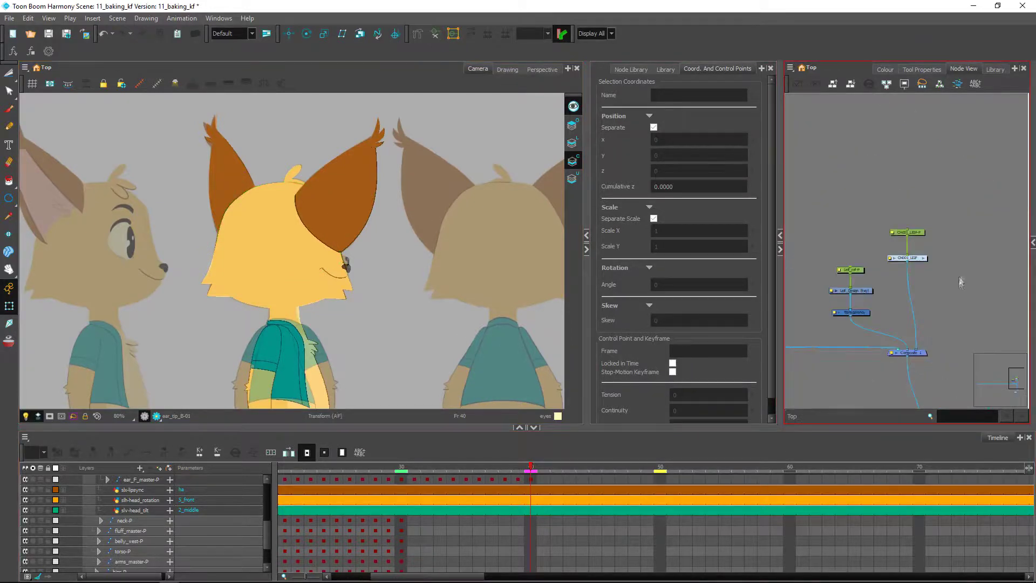
pyautogui.click(869, 292)
pyautogui.press('d')
pyautogui.press('Escape')
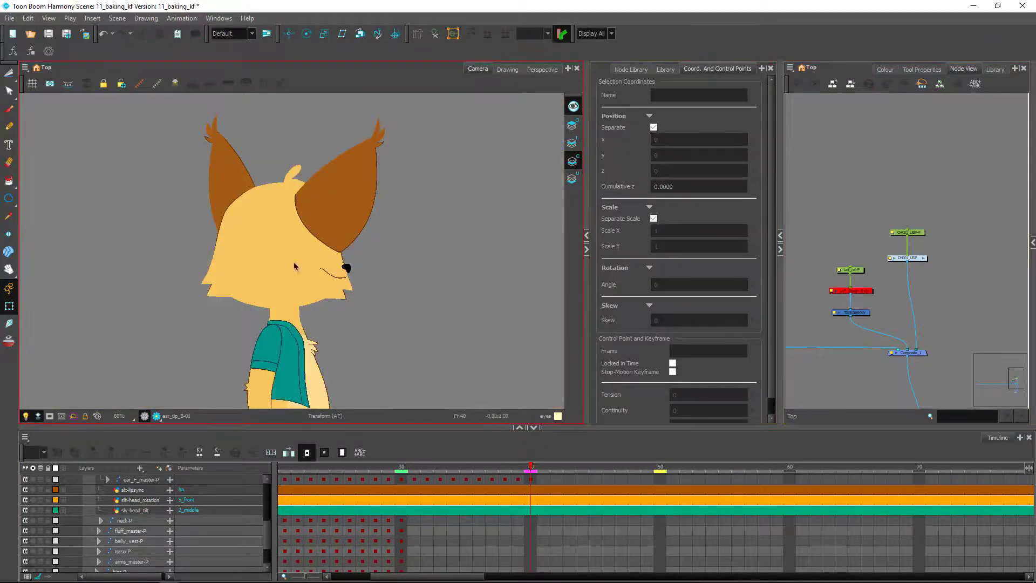
pyautogui.click(333, 278)
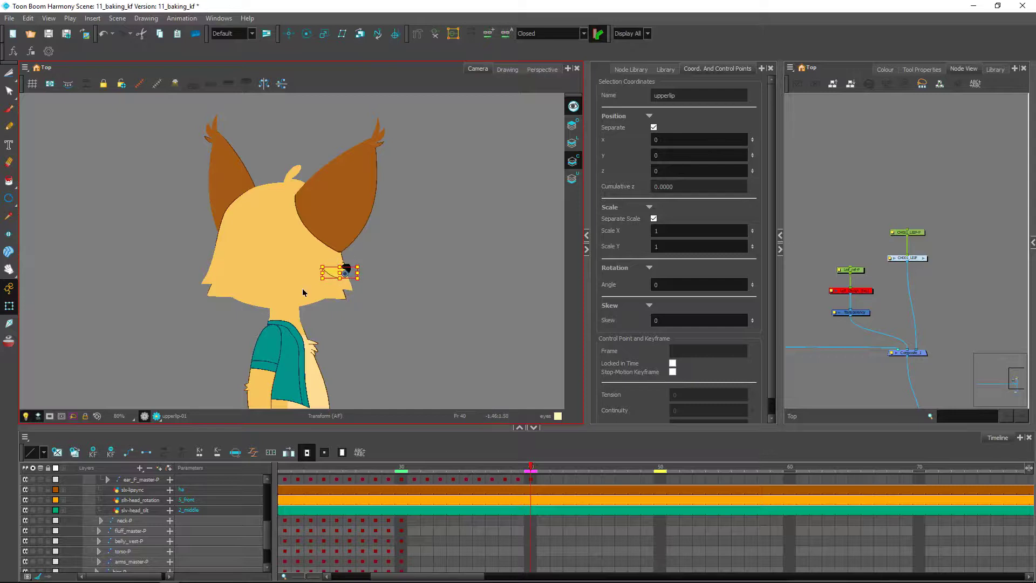
pyautogui.click(865, 292)
pyautogui.press('a')
pyautogui.click(885, 309)
pyautogui.scroll(1, 372, 292)
pyautogui.scroll(1, 911, 259)
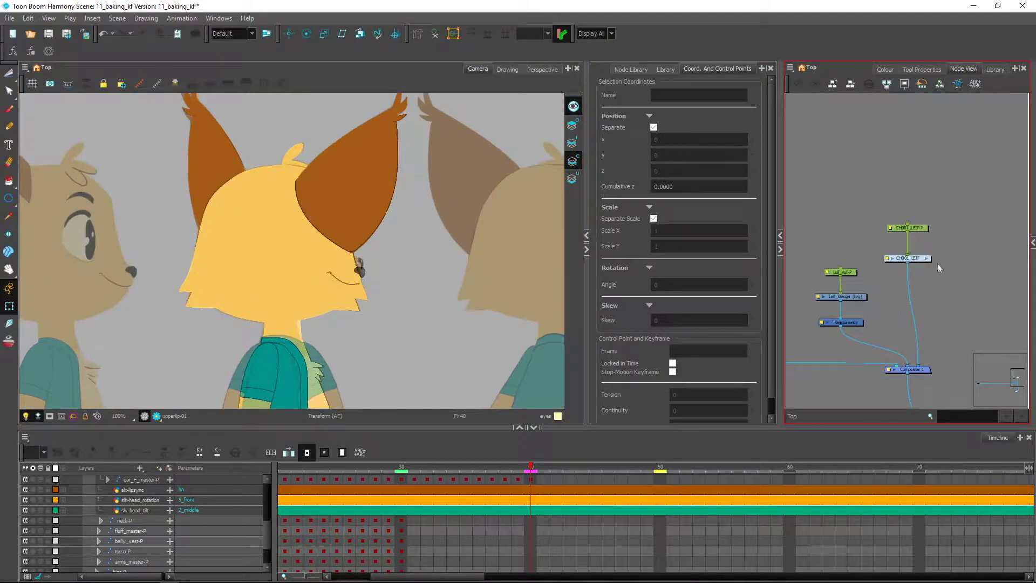
pyautogui.click(926, 259)
pyautogui.click(937, 294)
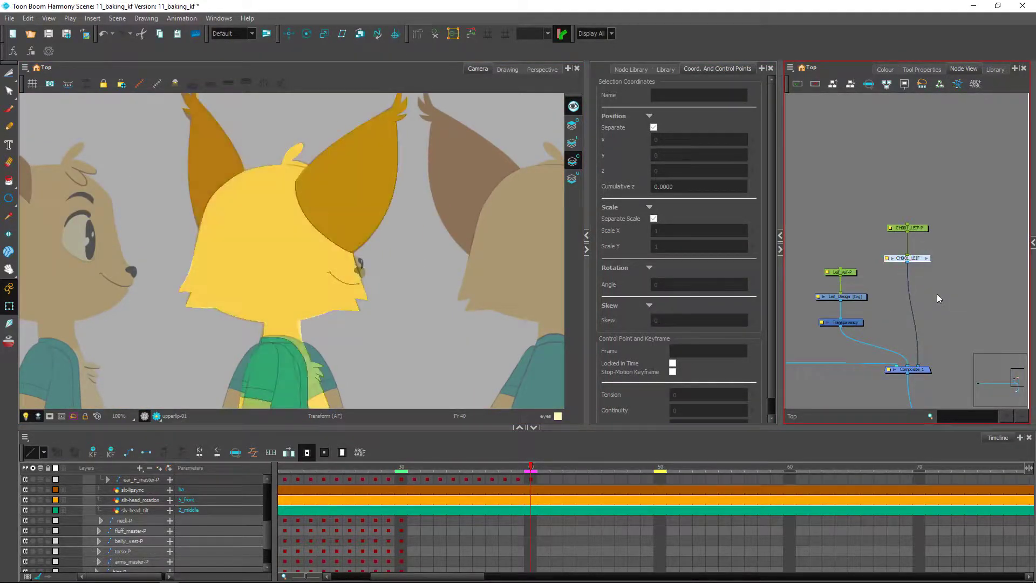
pyautogui.click(862, 298)
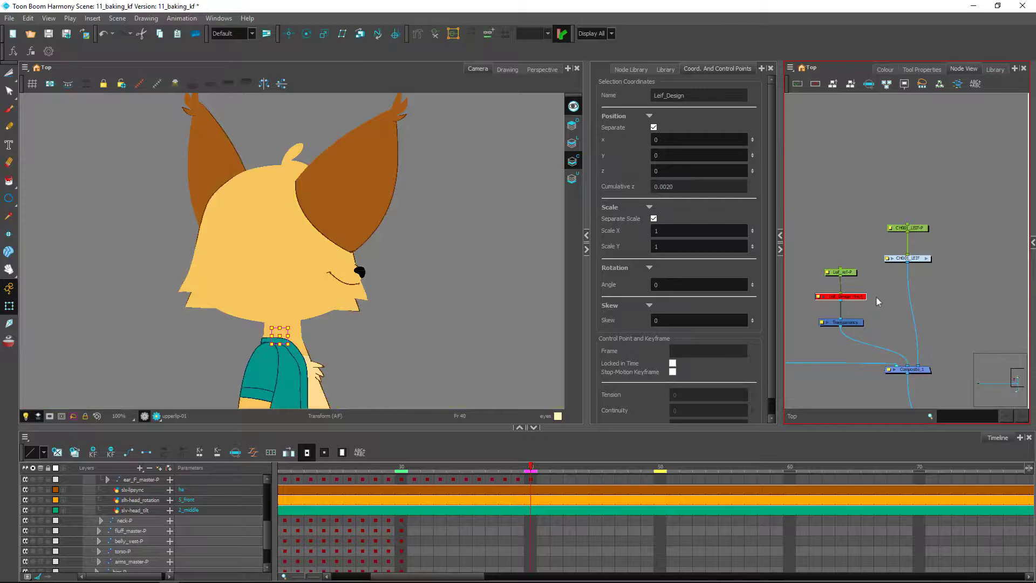
pyautogui.click(877, 308)
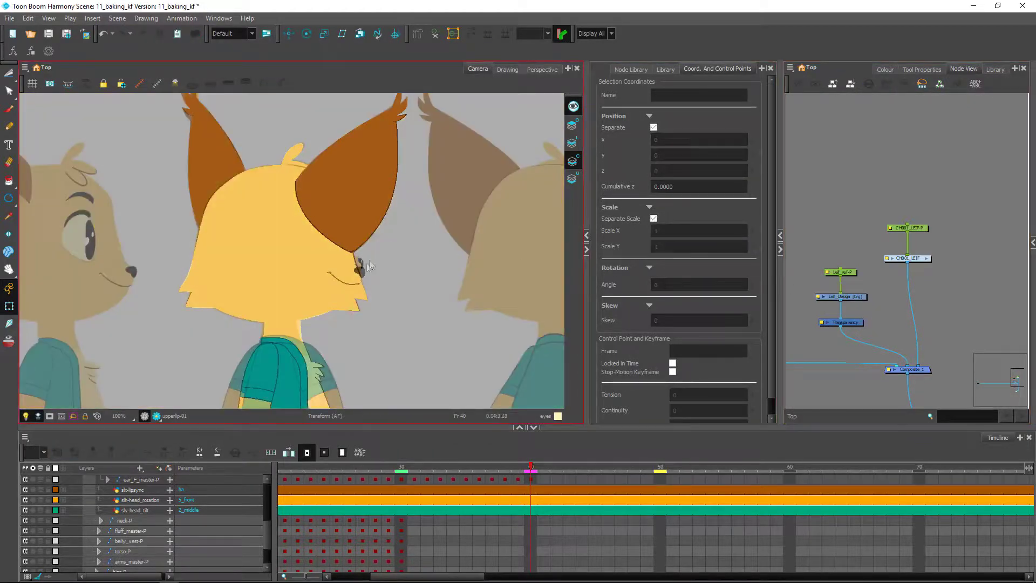
# Send the nose's parent peg snout-P behind the head at Z 0.001 B and raise it to Y 0.3889 N over the reference nose.
pyautogui.scroll(2, 370, 265)
pyautogui.click(426, 293)
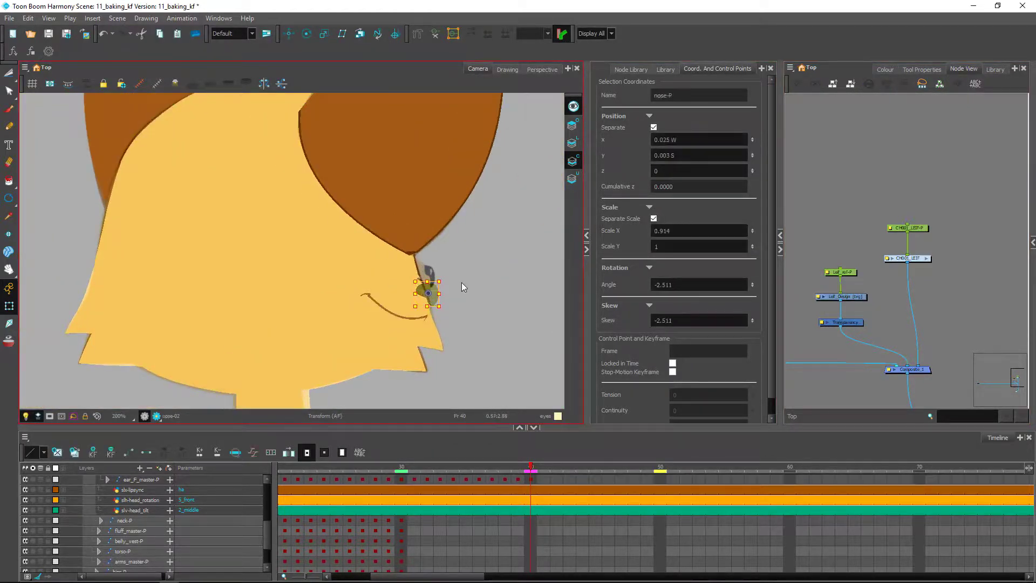
pyautogui.press('b')
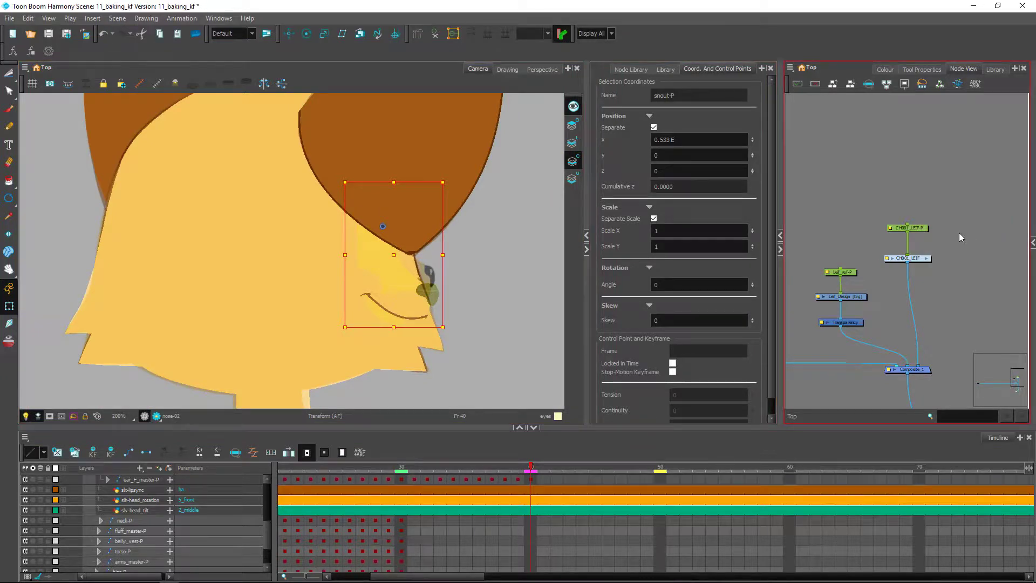
pyautogui.press('o')
pyautogui.click(958, 242)
pyautogui.click(912, 257)
pyautogui.moveTo(930, 330); pyautogui.dragTo(881, 236)
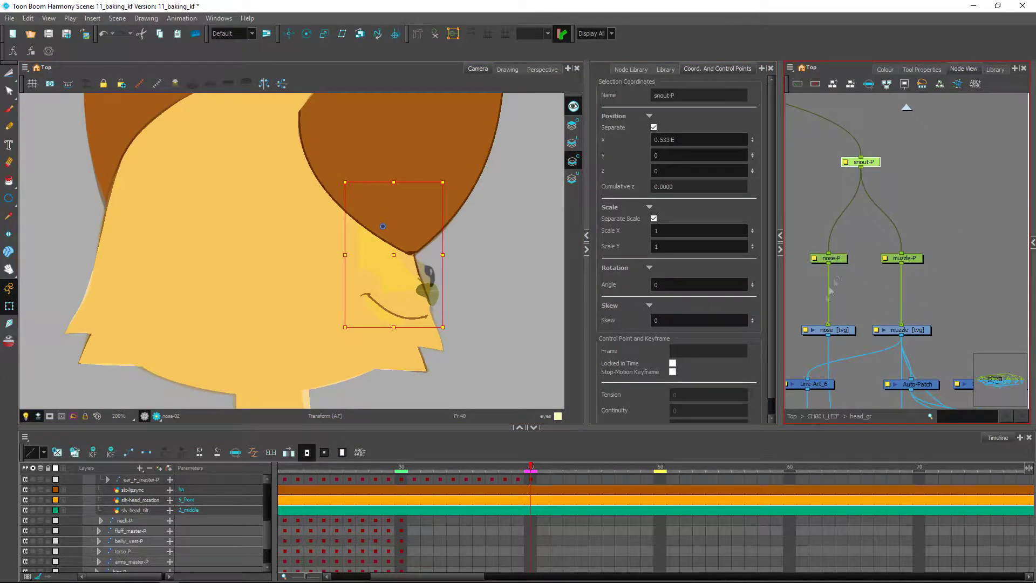
pyautogui.hotkey('alt', 'Up')
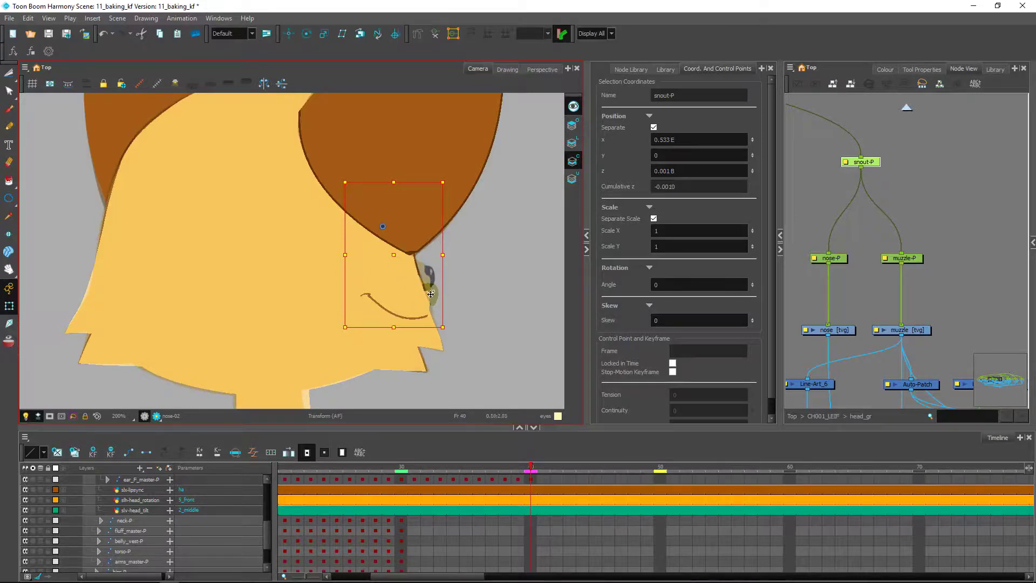
pyautogui.moveTo(431, 295); pyautogui.dragTo(432, 274)
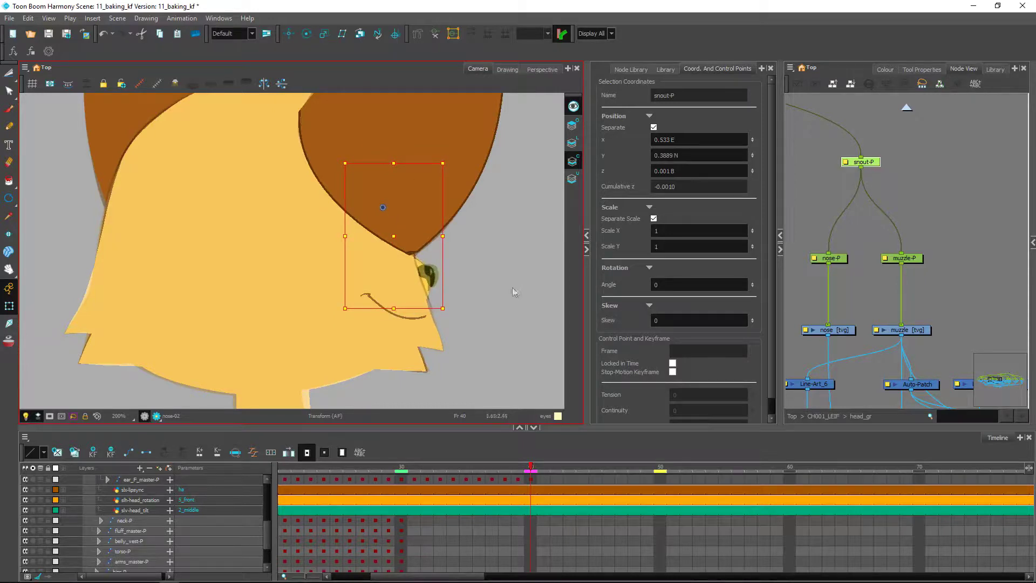
pyautogui.click(804, 291)
# Narrow the nose drawing and adjust its outer edge to fit the reference nose.
pyautogui.scroll(2, 517, 297)
pyautogui.press('space')
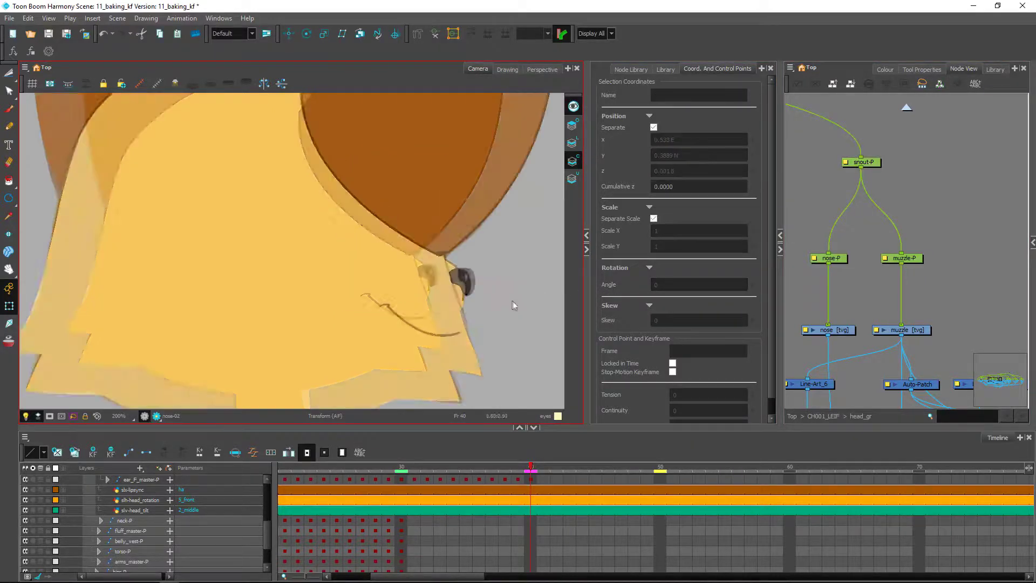
pyautogui.moveTo(516, 297); pyautogui.dragTo(362, 274)
pyautogui.scroll(1, 397, 286)
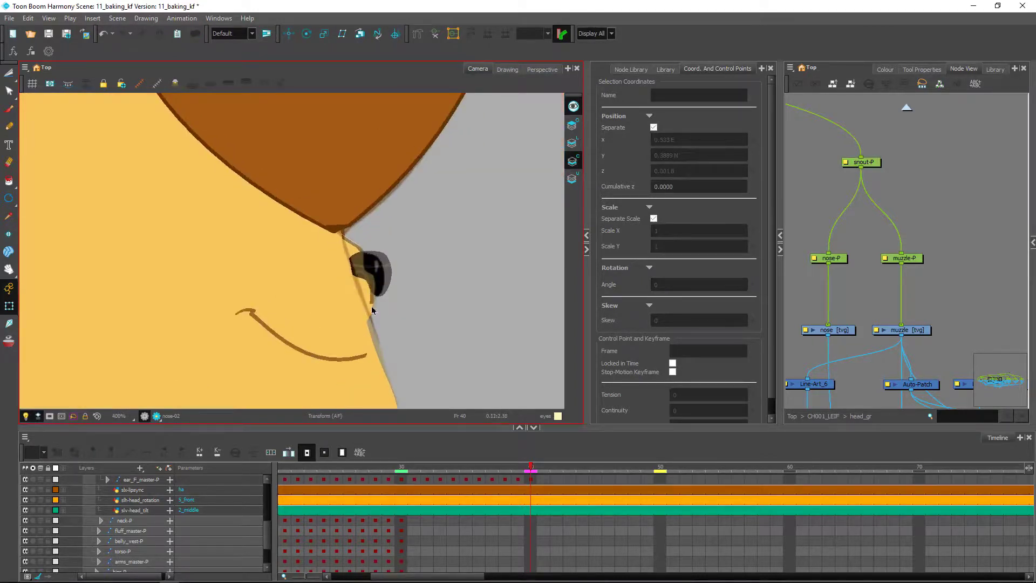
pyautogui.click(378, 278)
pyautogui.moveTo(393, 272); pyautogui.dragTo(385, 275)
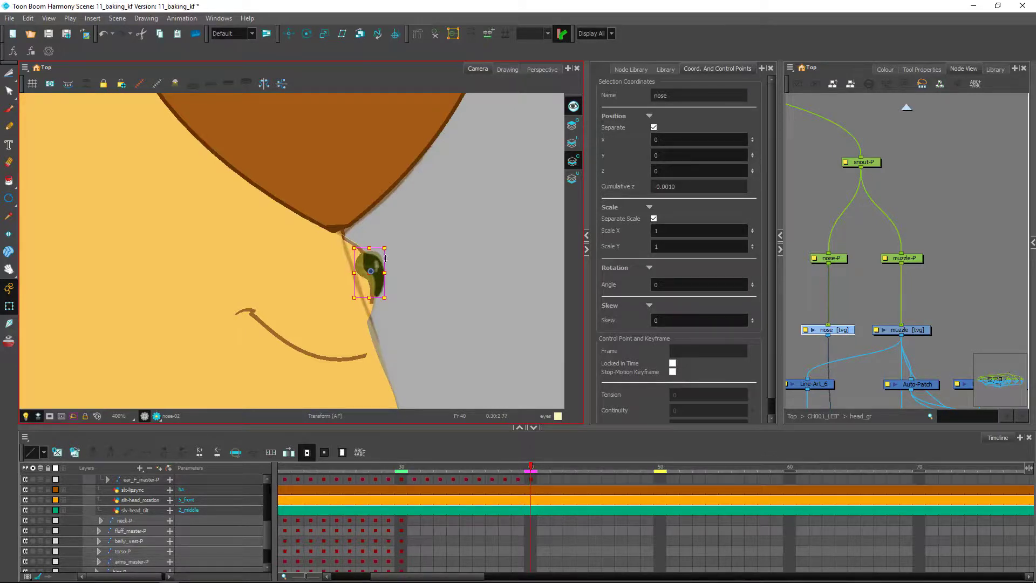
pyautogui.moveTo(384, 260); pyautogui.dragTo(377, 285)
pyautogui.click(540, 296)
pyautogui.scroll(-3, 443, 289)
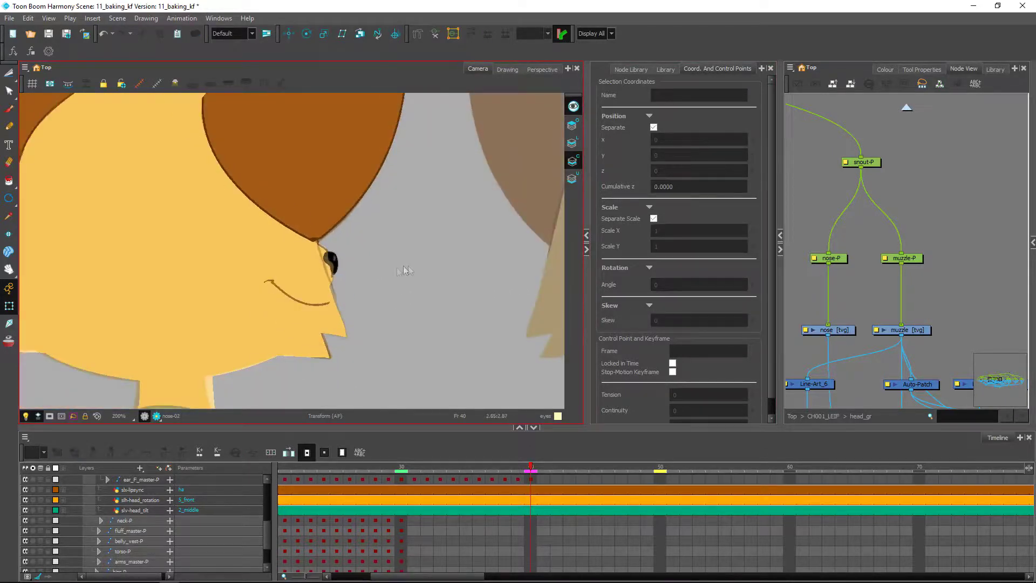
# Disable the Leif_Design reference drawing and scrub the head turn from frame 30 to frame 40 to check the upper lip.
pyautogui.click(291, 297)
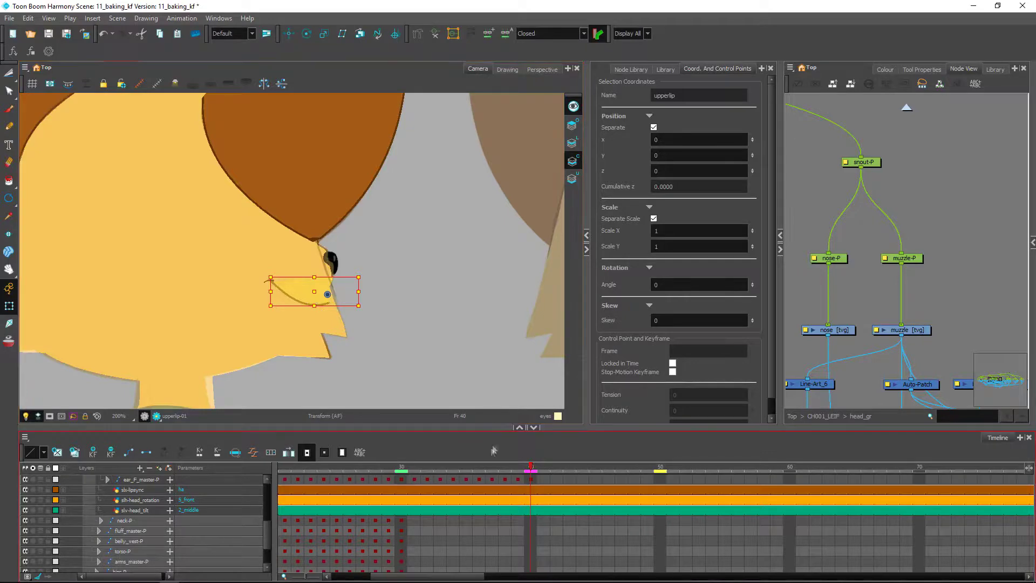
pyautogui.click(395, 467)
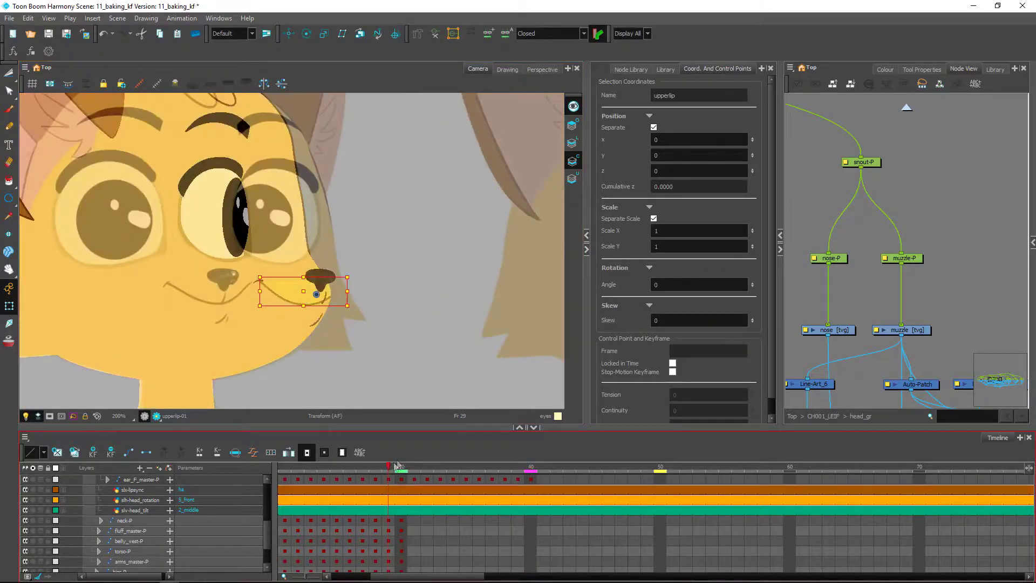
pyautogui.click(792, 416)
pyautogui.click(858, 298)
pyautogui.press('d')
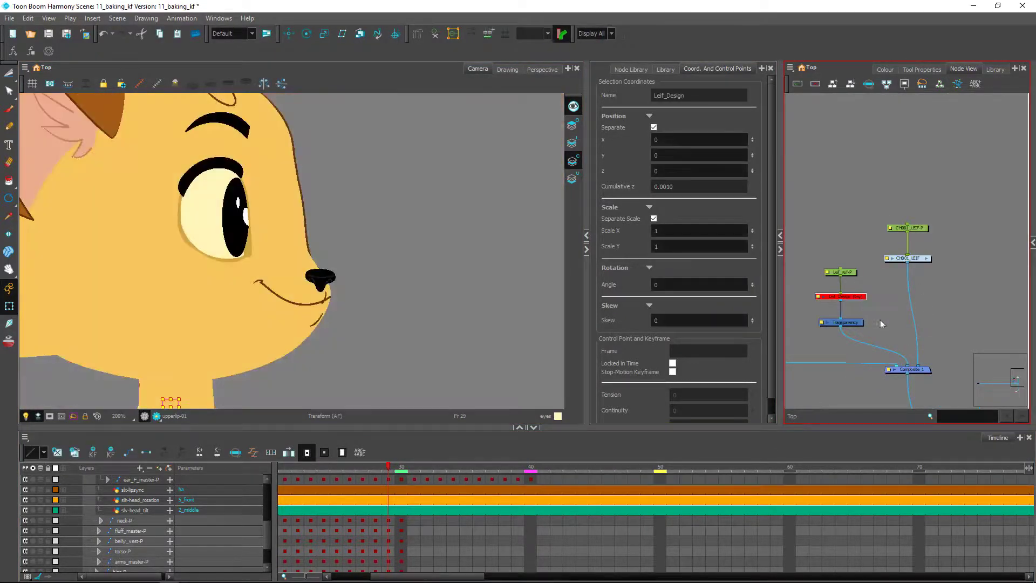
pyautogui.click(401, 467)
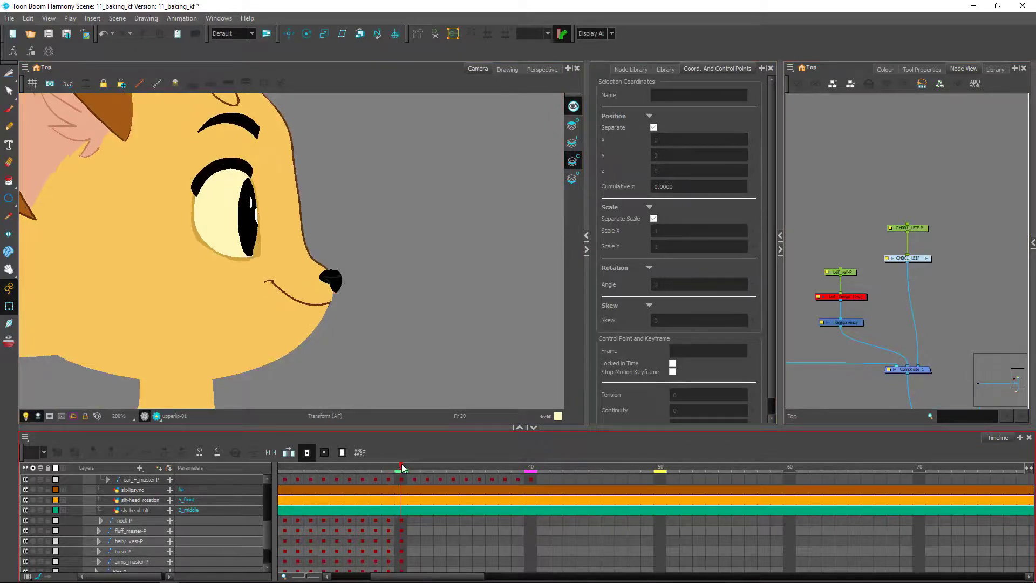
pyautogui.moveTo(405, 465); pyautogui.dragTo(530, 481)
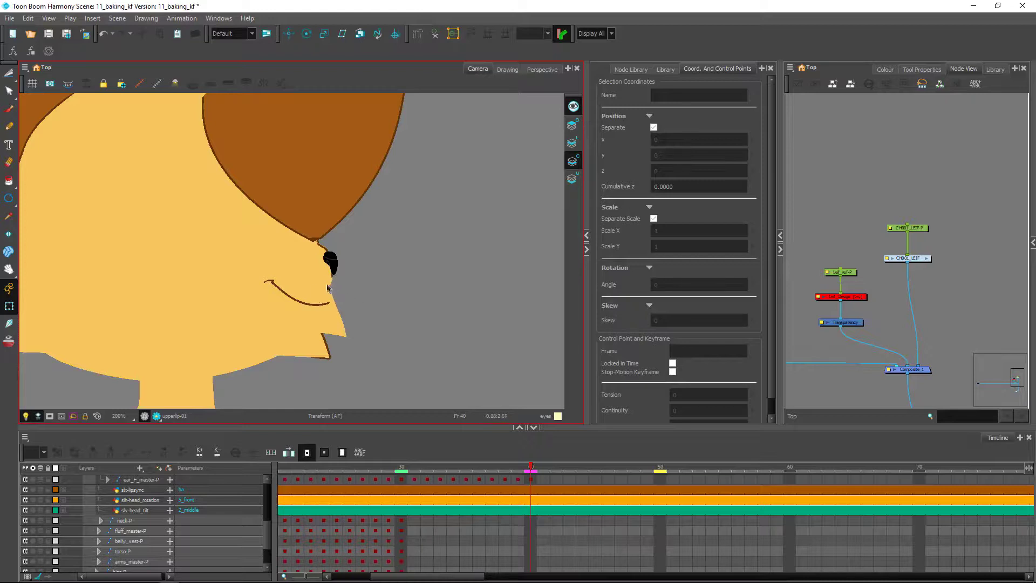
# At frame 40, set mouth_master-P to X scale 0.544, position 0.6463 E, 0.0822 N, and send it behind the head at Z 0.001 B.
pyautogui.click(307, 304)
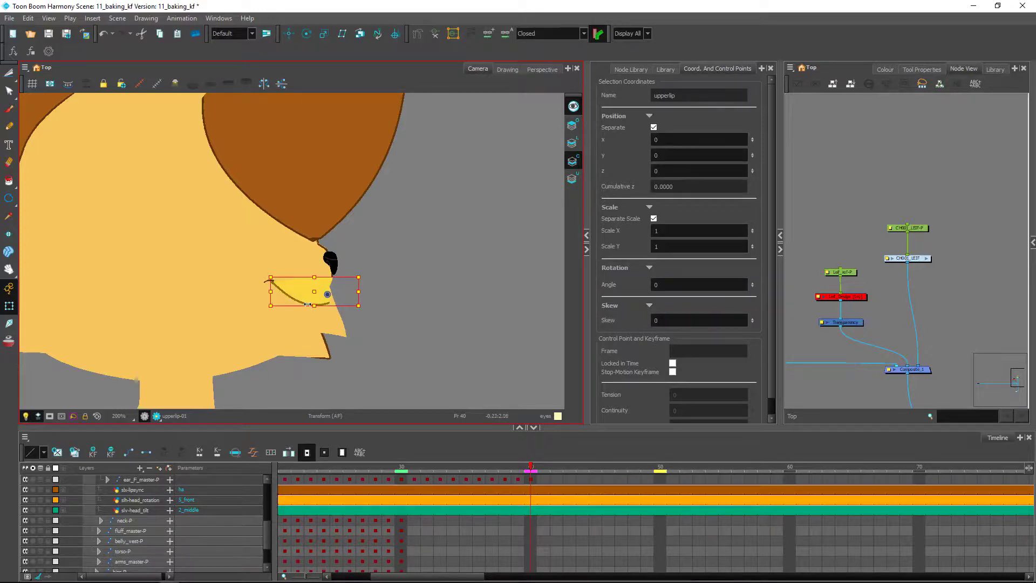
pyautogui.press('b')
pyautogui.press('b')
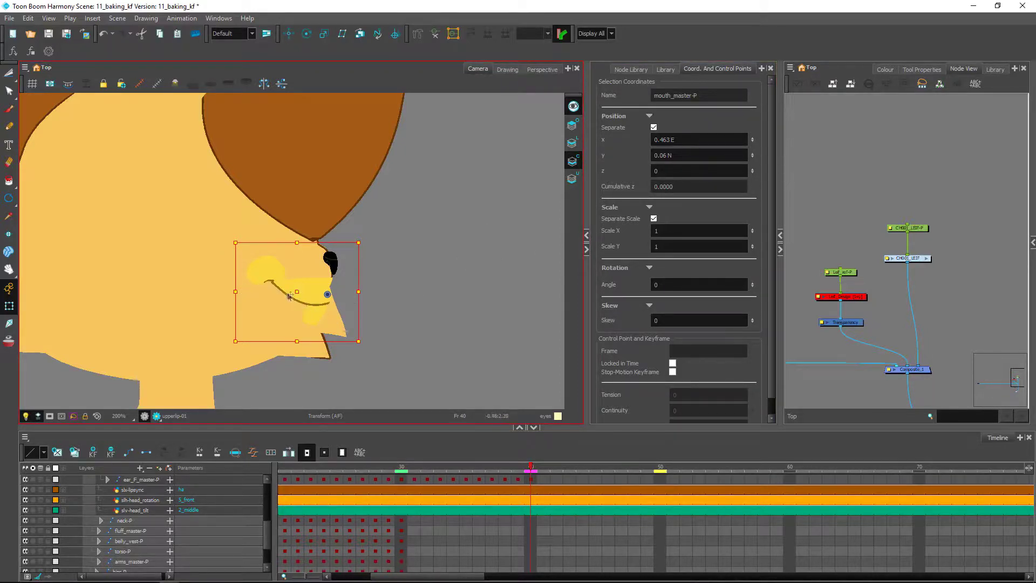
pyautogui.hotkey('ctrl', 'z')
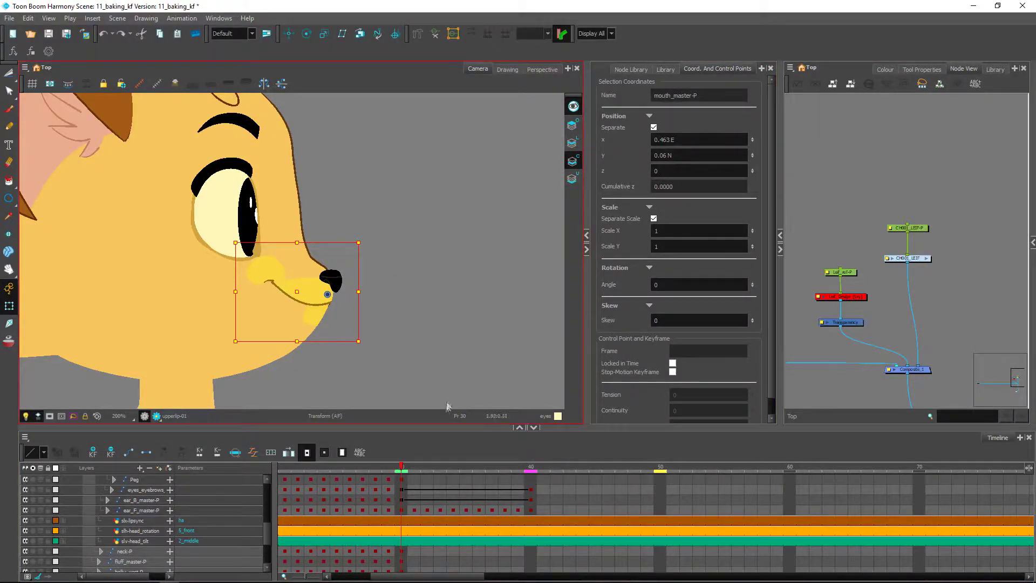
pyautogui.click(531, 468)
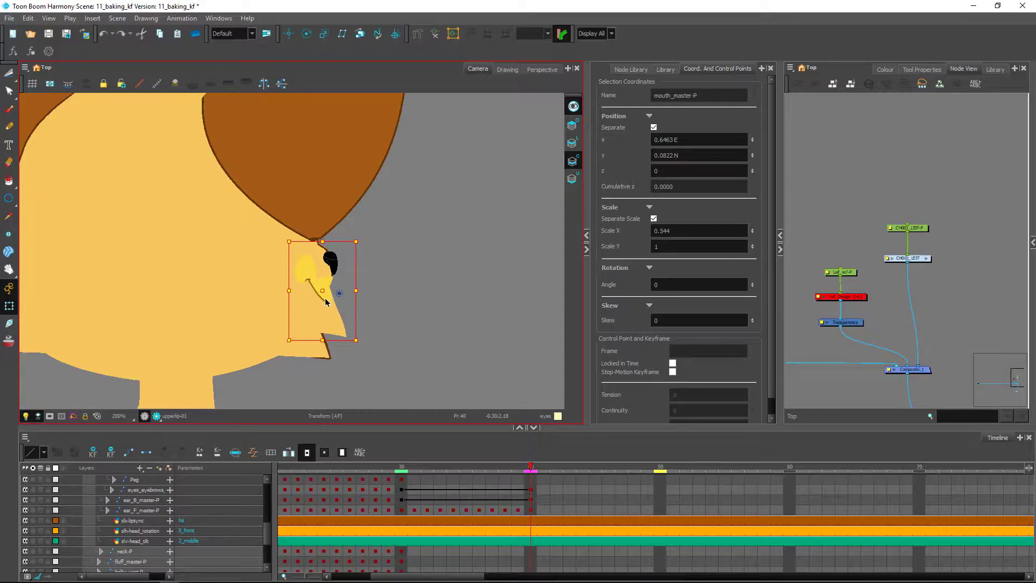
pyautogui.hotkey('alt', 'Down')
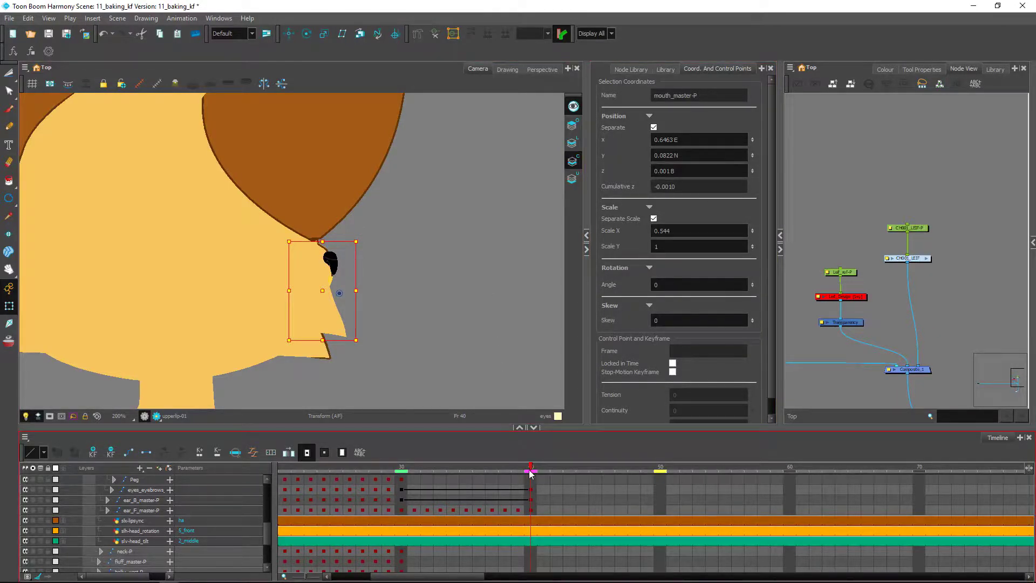
# Scrub between frames 30 and 40 to check the mouth, and bring mouth_master-P forward to Z 0.0005 F at frame 35.
pyautogui.moveTo(400, 464)
pyautogui.mouseDown()
pyautogui.moveTo(529, 469)
pyautogui.moveTo(400, 474)
pyautogui.mouseUp()
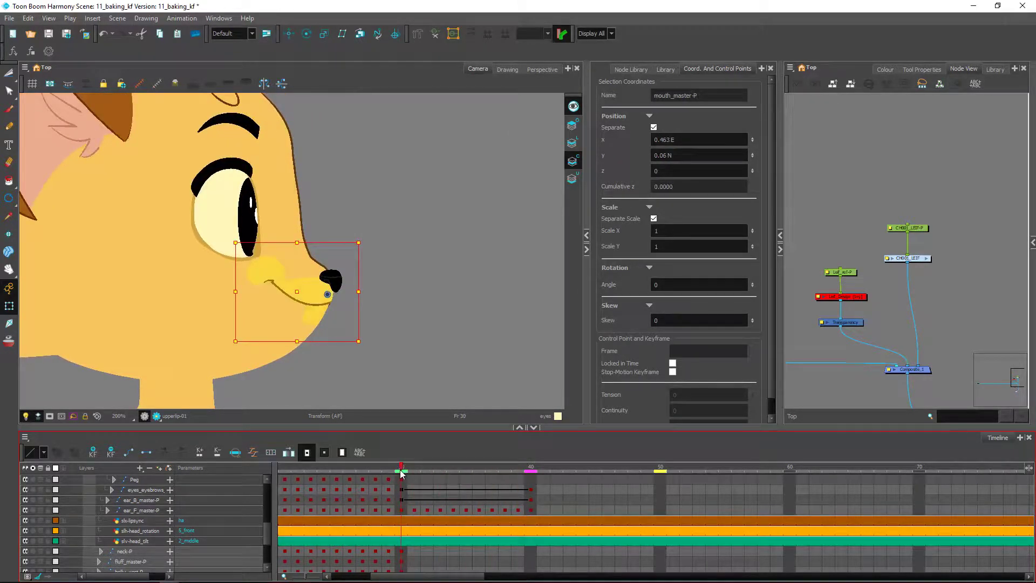
pyautogui.click(531, 469)
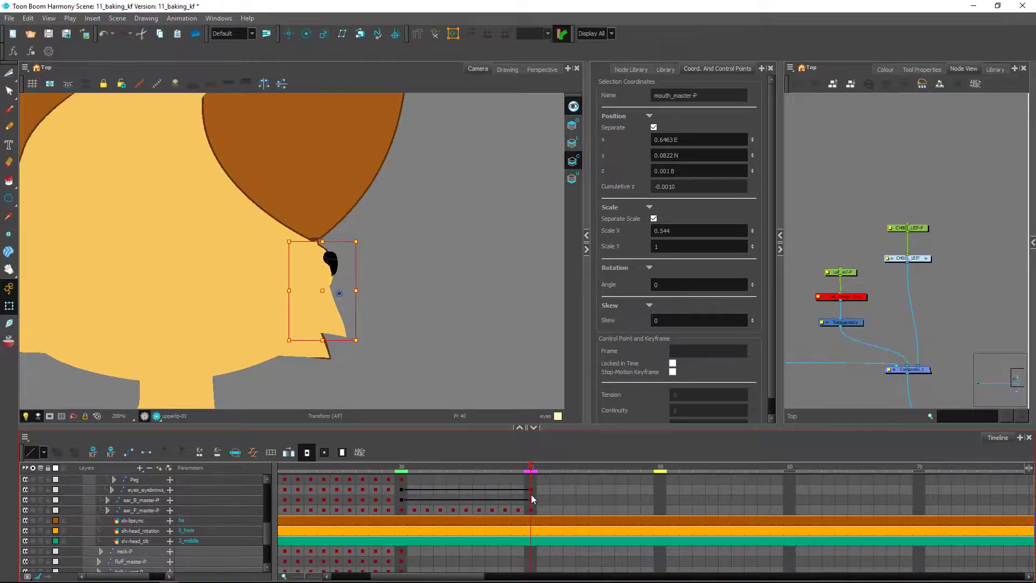
pyautogui.moveTo(532, 467); pyautogui.dragTo(431, 467)
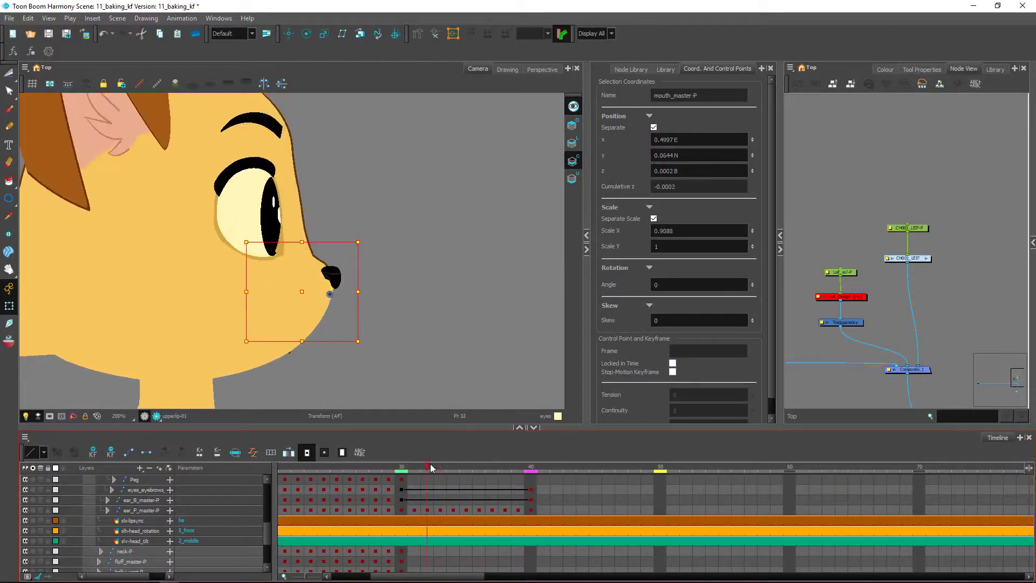
pyautogui.click(402, 468)
pyautogui.moveTo(406, 472); pyautogui.dragTo(470, 474)
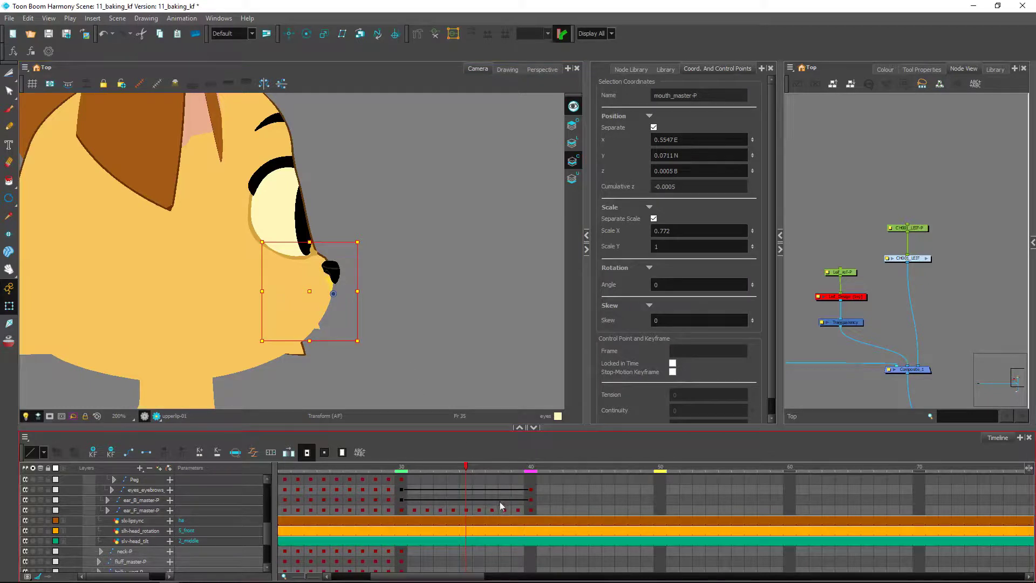
pyautogui.hotkey('alt', 'Down')
pyautogui.hotkey('alt', 'Down')
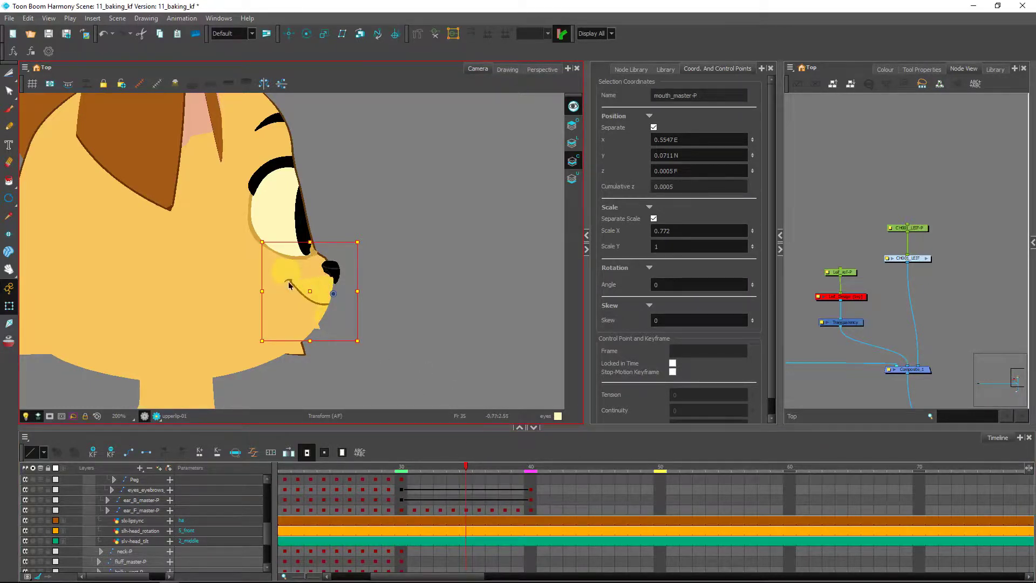
pyautogui.scroll(-2, 340, 313)
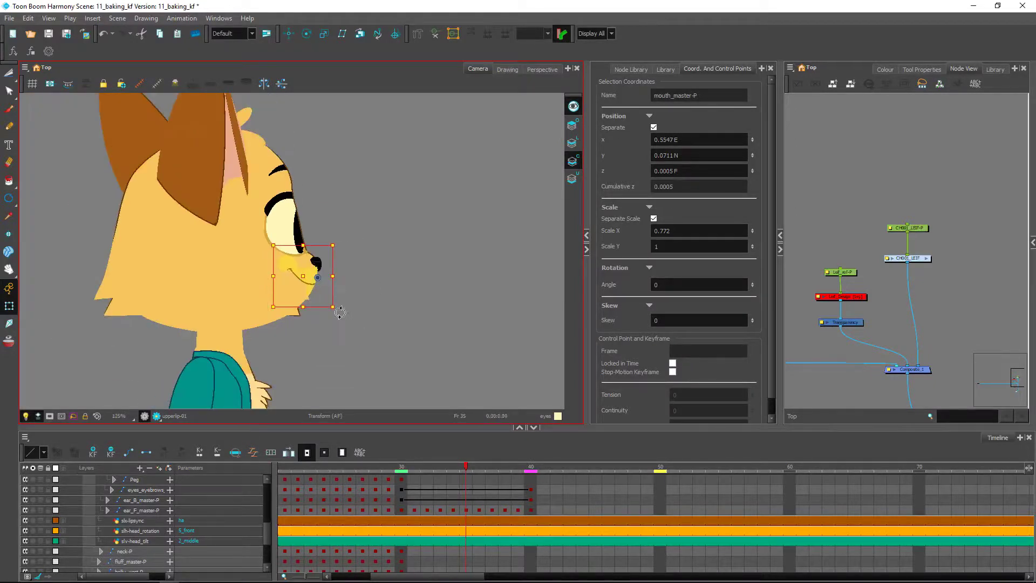
# At frame 35, narrow mouth_master-P to X scale 0.5059 and move it to 0.663 E, 0.0489 N against the muzzle edge.
pyautogui.scroll(-1, 341, 313)
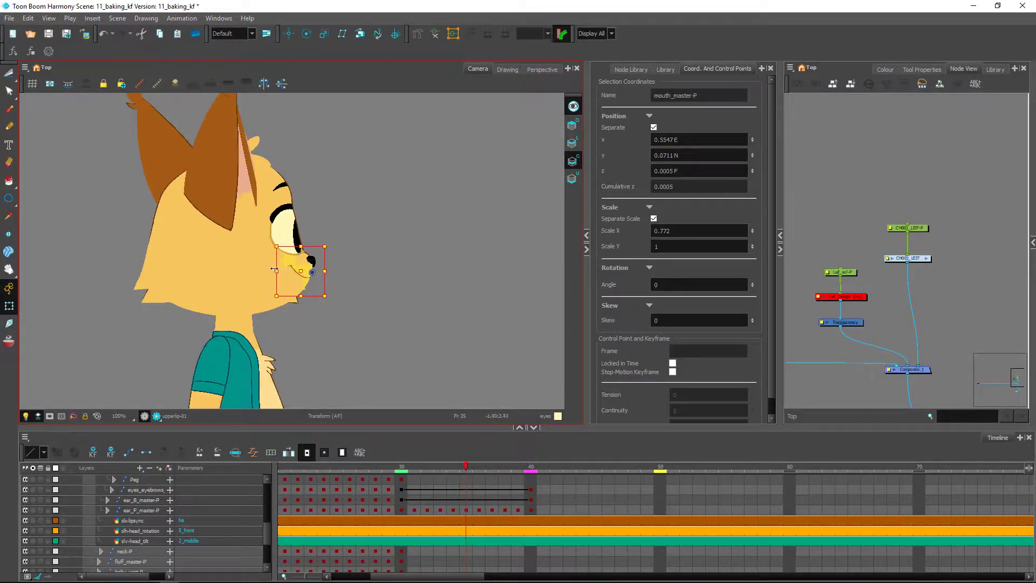
pyautogui.moveTo(276, 272); pyautogui.dragTo(332, 293)
pyautogui.scroll(3, 344, 264)
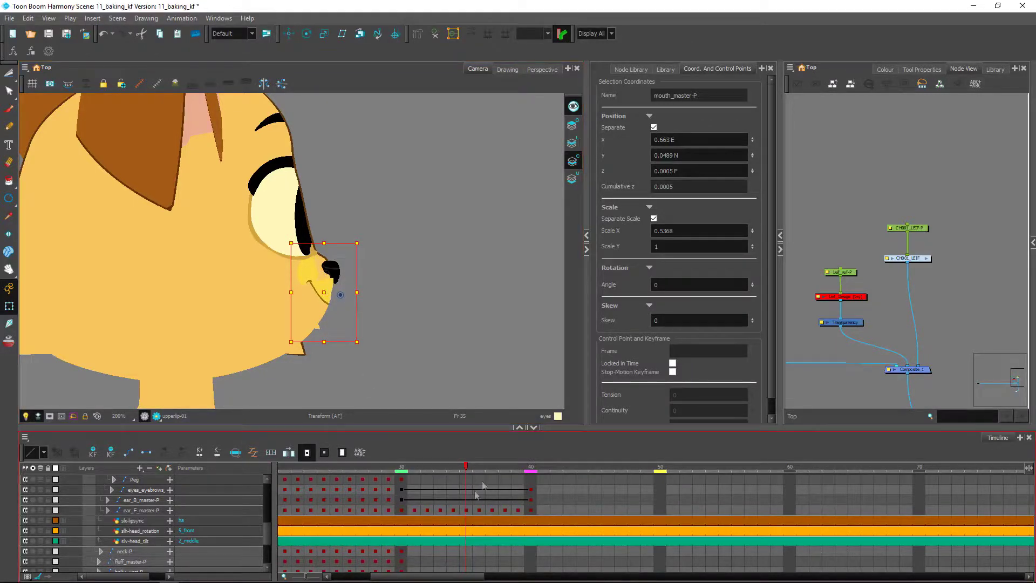
pyautogui.moveTo(292, 293); pyautogui.dragTo(294, 293)
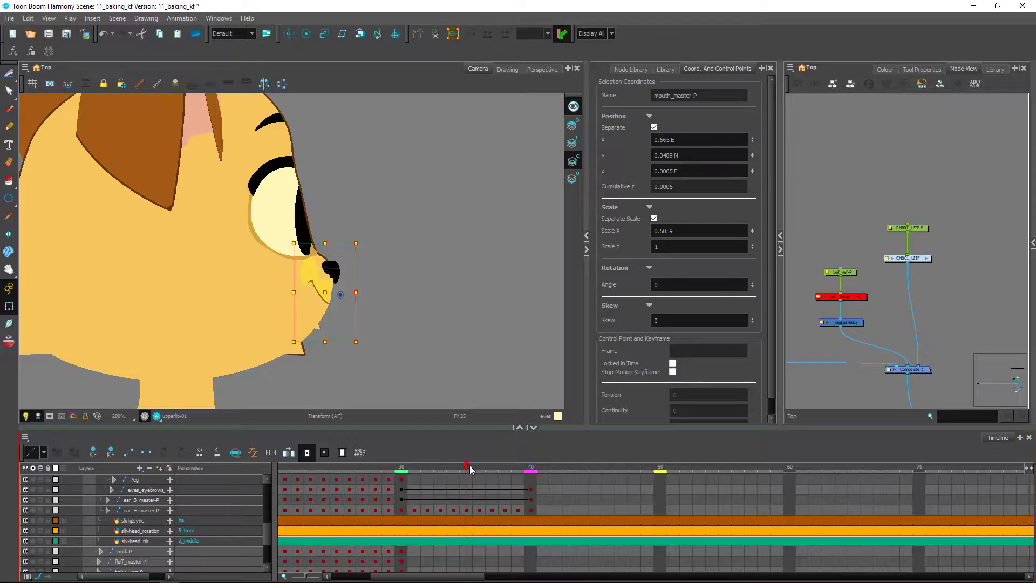
# Keyframe mouth_master-P at frame 36 and send it behind the head at Z 0.0008 B.
pyautogui.moveTo(470, 469); pyautogui.dragTo(477, 469)
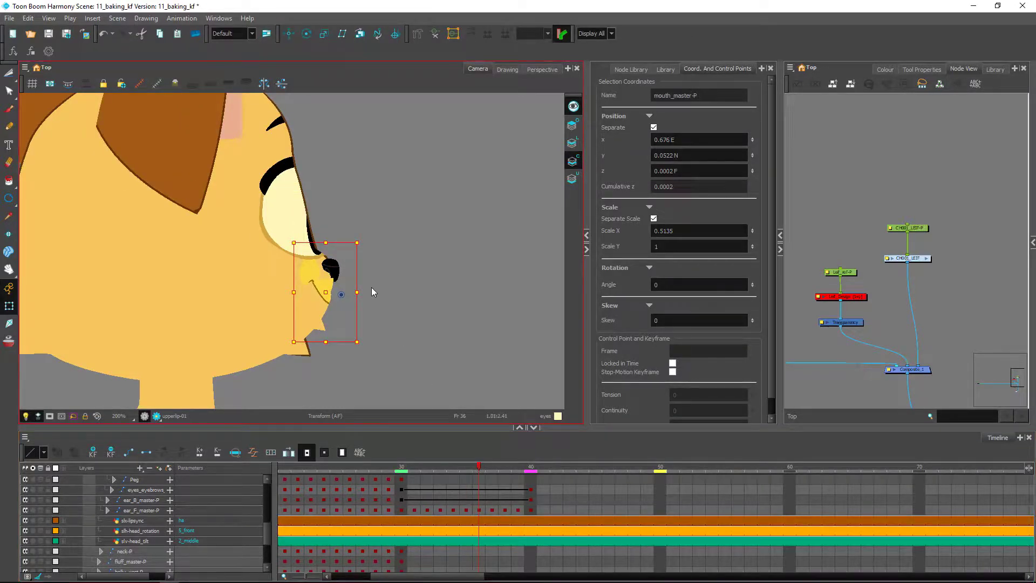
pyautogui.press('o')
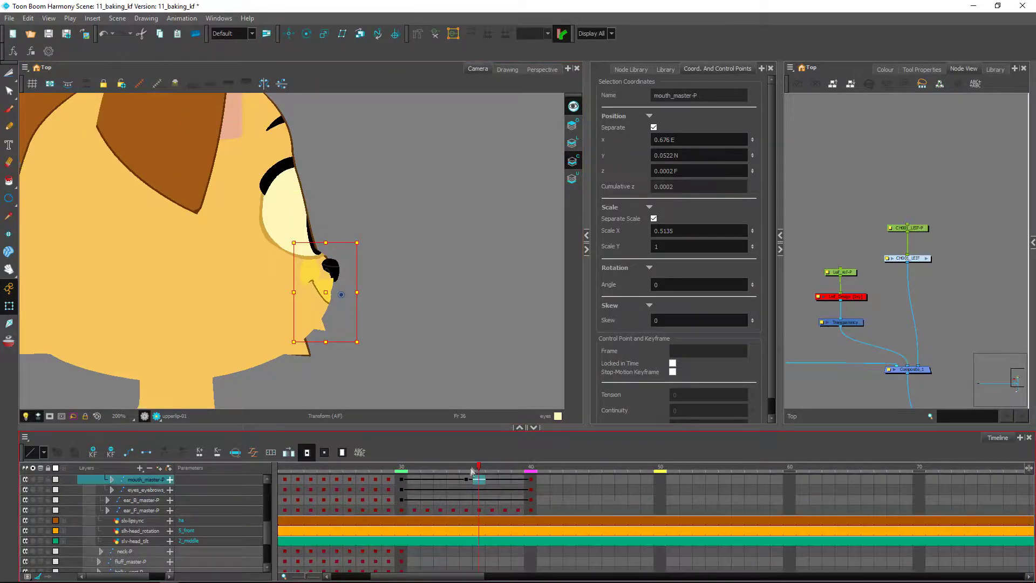
pyautogui.click(466, 468)
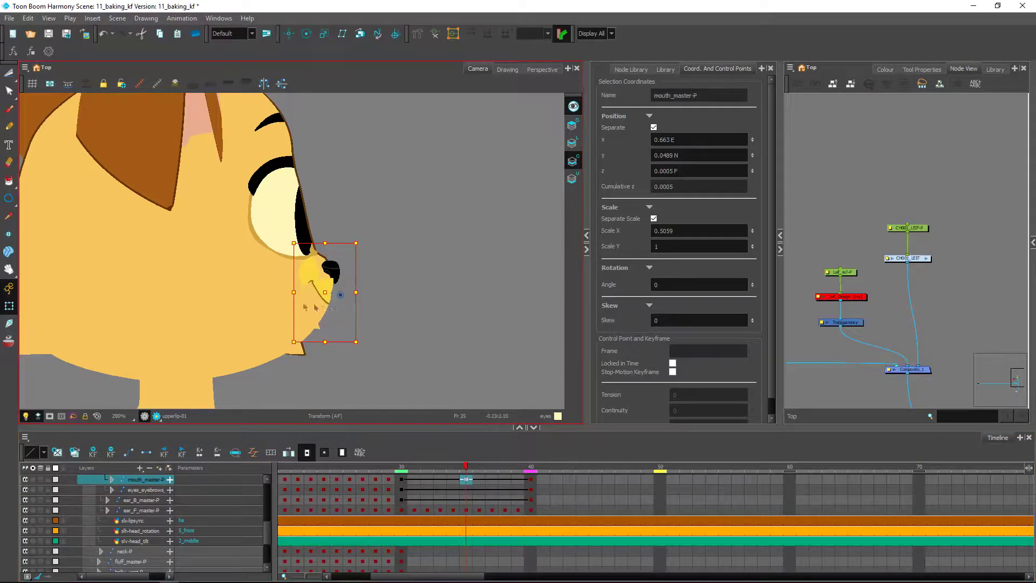
pyautogui.click(478, 479)
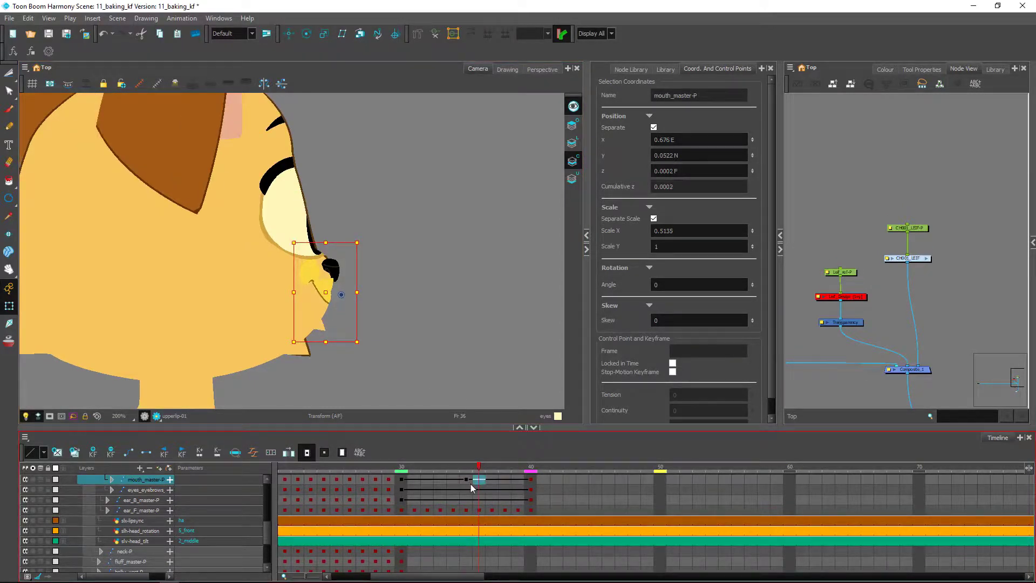
pyautogui.hotkey('alt', 'Up')
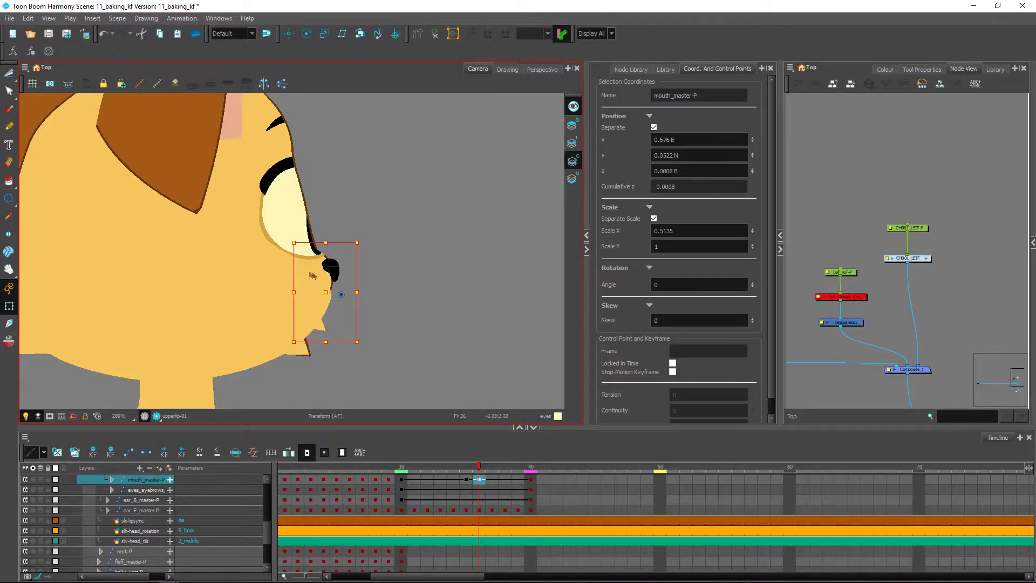
pyautogui.click(386, 283)
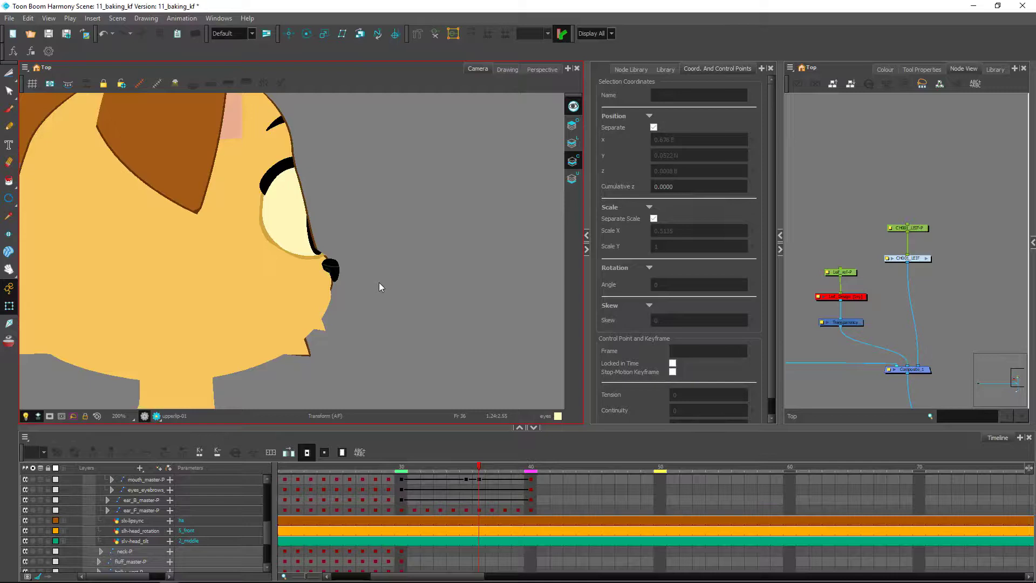
# Scrub between frames 35 and 37 to check how the mouth disappears behind the muzzle.
pyautogui.moveTo(487, 468); pyautogui.dragTo(464, 516)
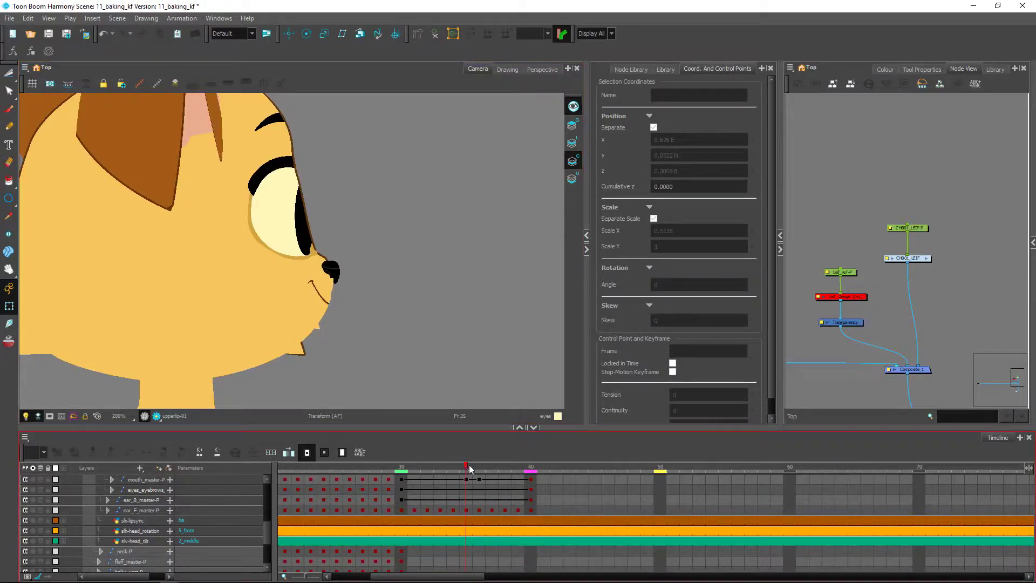
pyautogui.moveTo(474, 468); pyautogui.dragTo(495, 470)
pyautogui.click(334, 311)
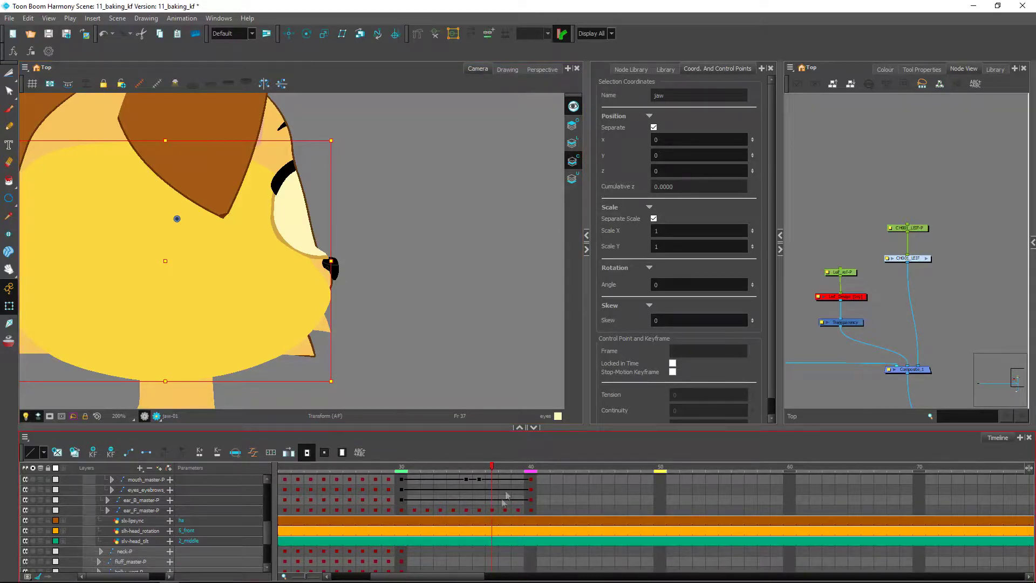
pyautogui.click(497, 371)
pyautogui.click(462, 472)
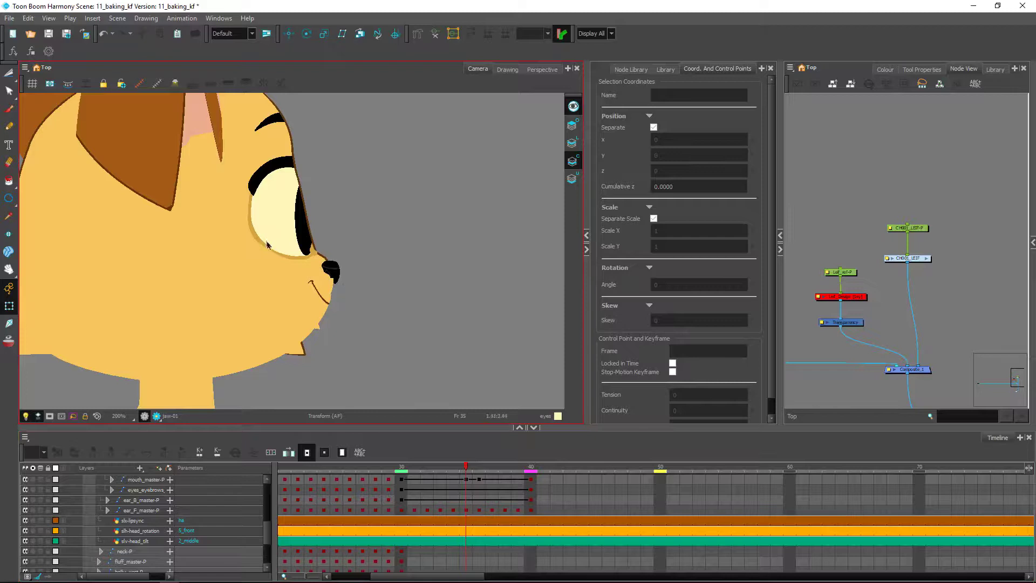
# Select the front eye's master peg, eye_full_F_master-P, add a keyframe at frame 35 and compare it with frame 40.
pyautogui.click(276, 222)
pyautogui.press('b')
pyautogui.press('b')
pyautogui.press('b')
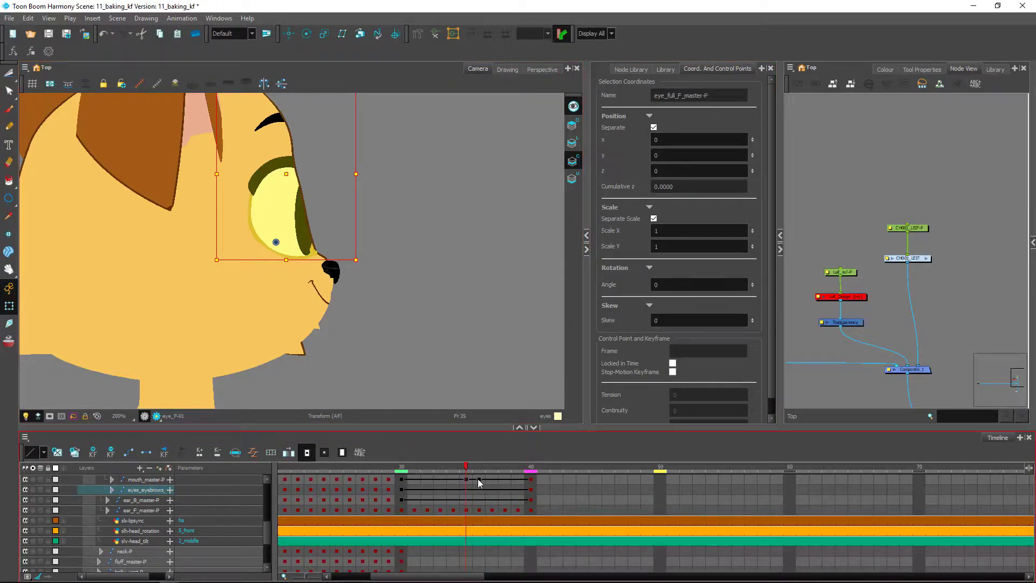
pyautogui.press('F6')
pyautogui.press('o')
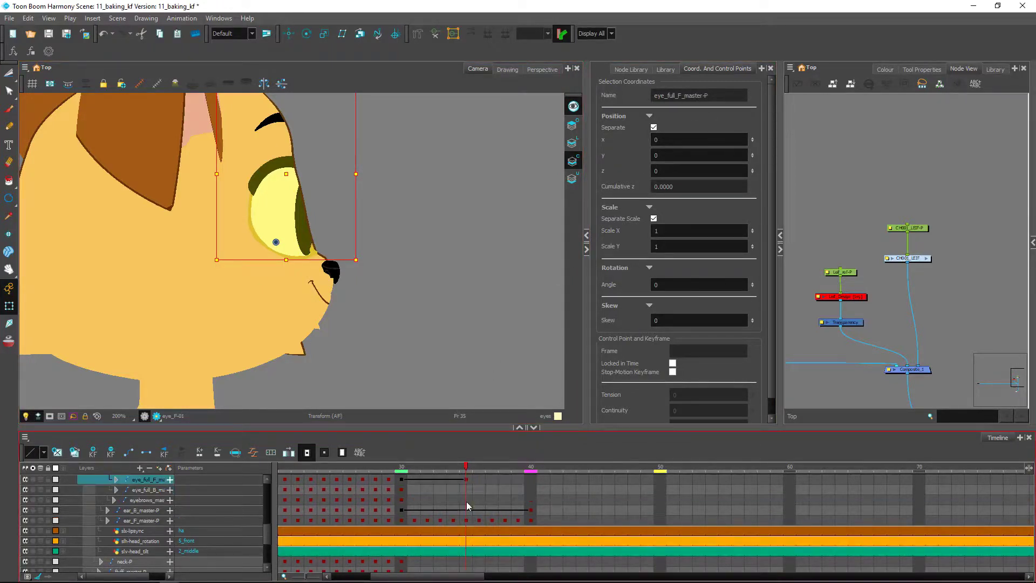
pyautogui.click(531, 483)
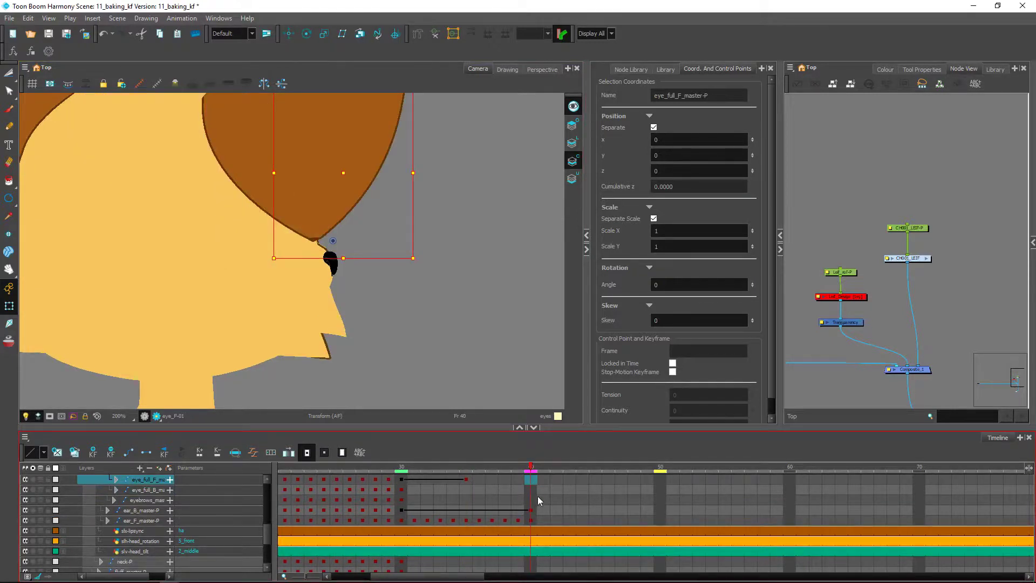
pyautogui.click(466, 480)
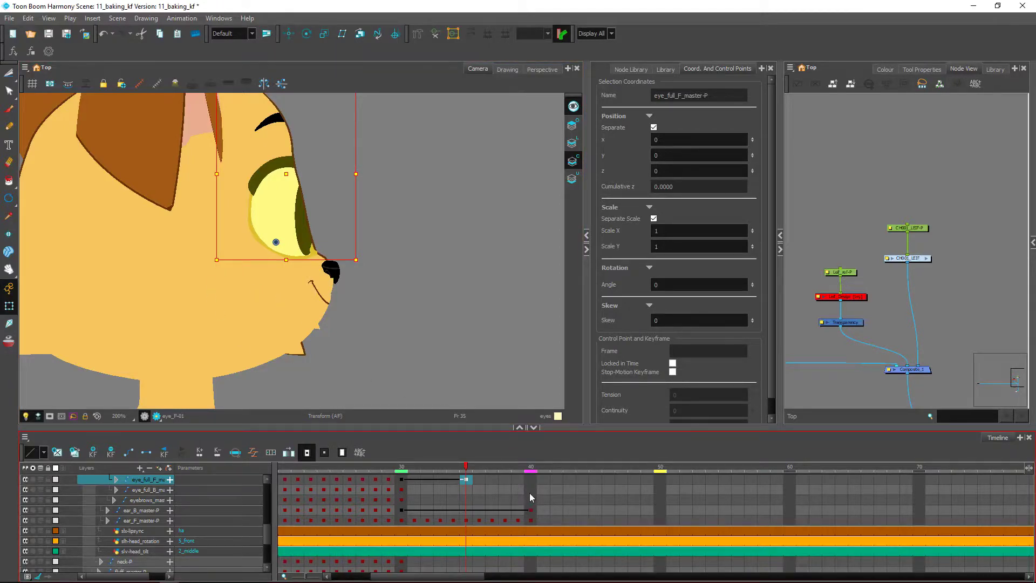
# Collapse the rig to CH001_LEIF-P and keyframe the whole character at frame 40.
pyautogui.hotkey('shift', 'f')
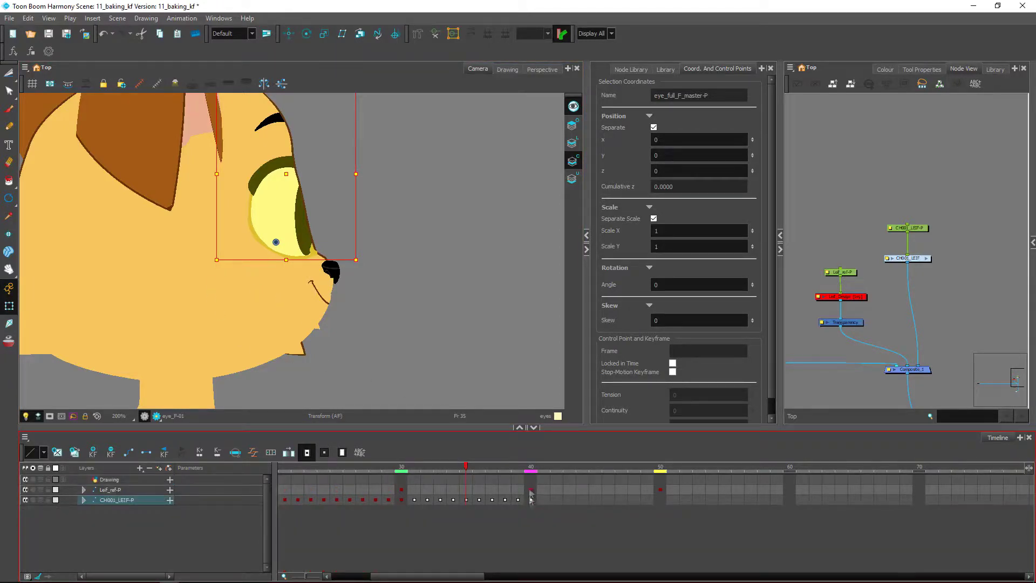
pyautogui.click(532, 501)
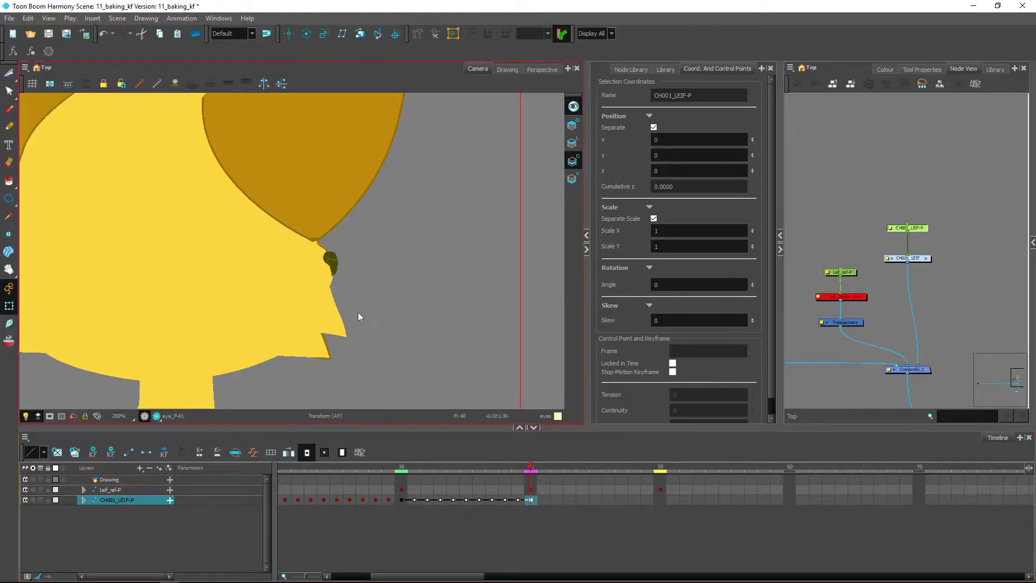
pyautogui.scroll(-5, 398, 291)
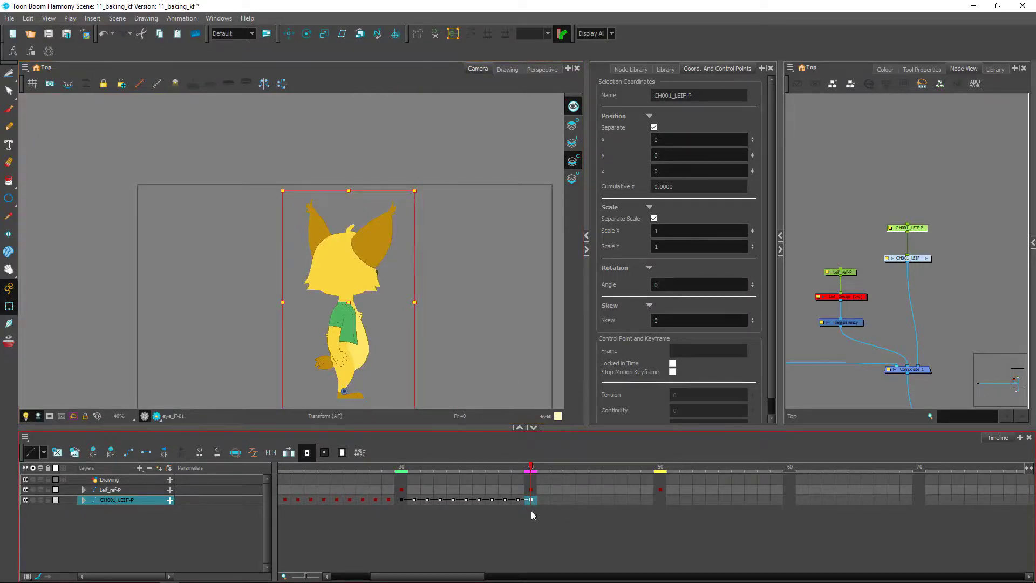
pyautogui.scroll(3, 472, 349)
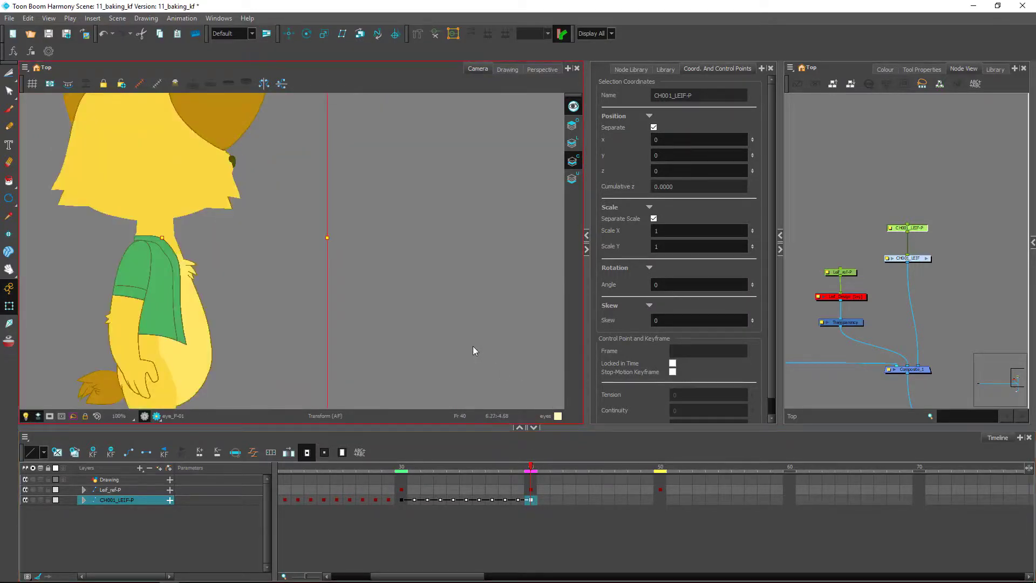
pyautogui.click(404, 243)
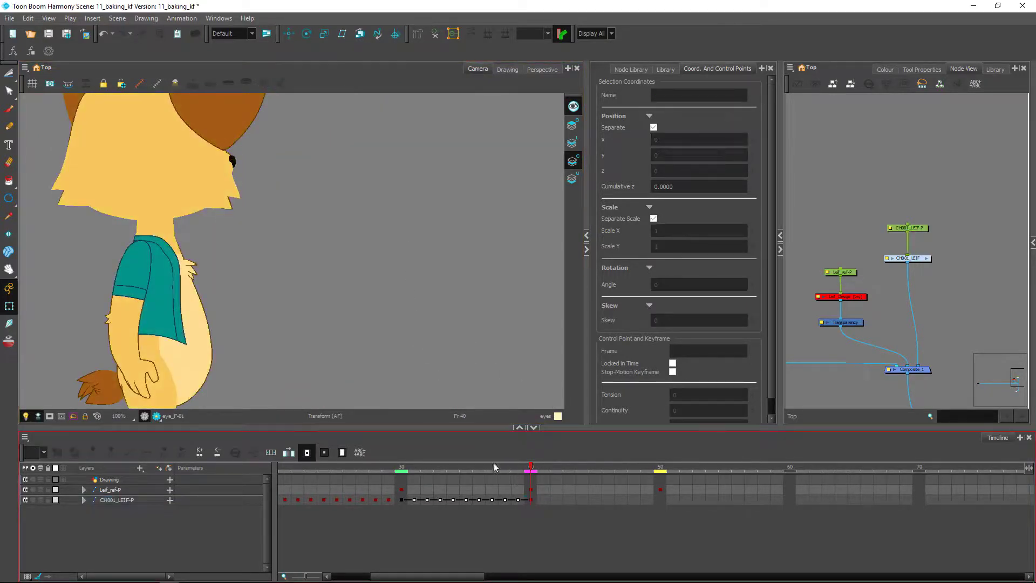
# At frame 35, narrow eye_full_F_master-P to X scale 0.604, Y scale 1.0054, and skew it to -5.925.
pyautogui.moveTo(493, 465); pyautogui.dragTo(461, 465)
pyautogui.moveTo(335, 234); pyautogui.dragTo(388, 330)
pyautogui.click(249, 240)
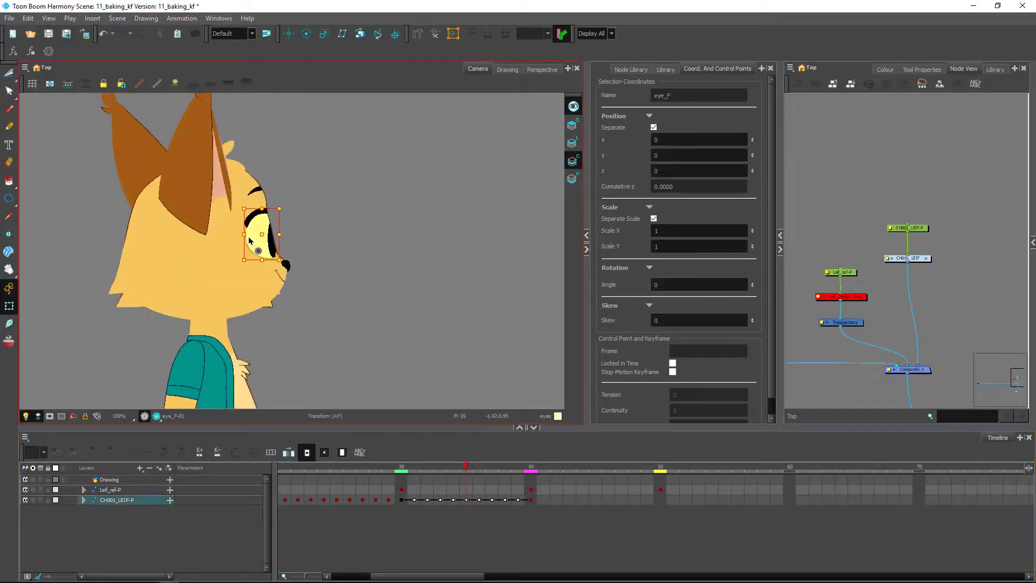
pyautogui.press('b')
pyautogui.press('b')
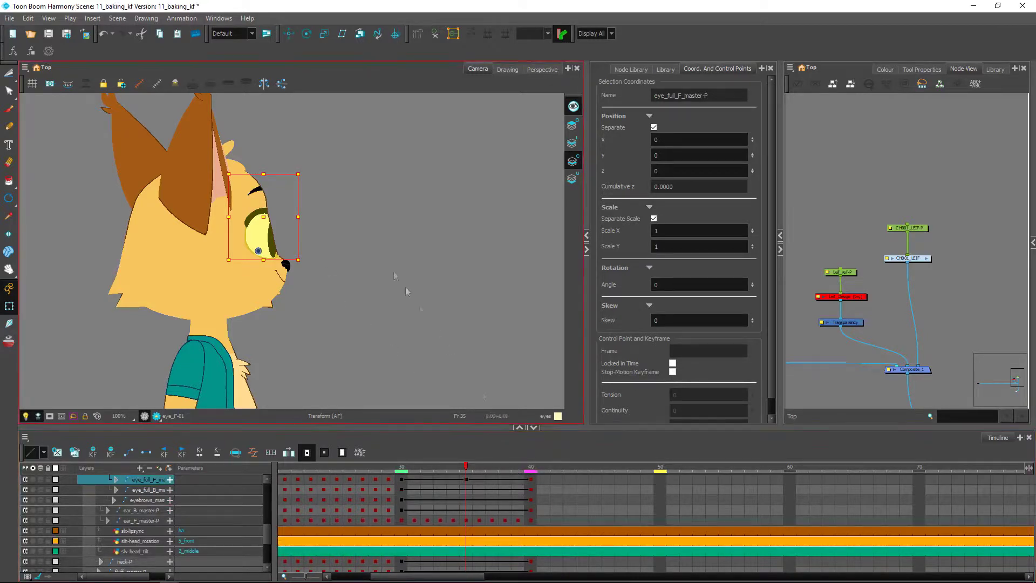
pyautogui.moveTo(300, 216); pyautogui.dragTo(283, 215)
pyautogui.moveTo(271, 173); pyautogui.dragTo(262, 173)
pyautogui.moveTo(464, 467)
pyautogui.mouseDown()
pyautogui.moveTo(408, 460)
pyautogui.moveTo(484, 456)
pyautogui.moveTo(384, 461)
pyautogui.moveTo(467, 471)
pyautogui.moveTo(454, 472)
pyautogui.mouseUp()
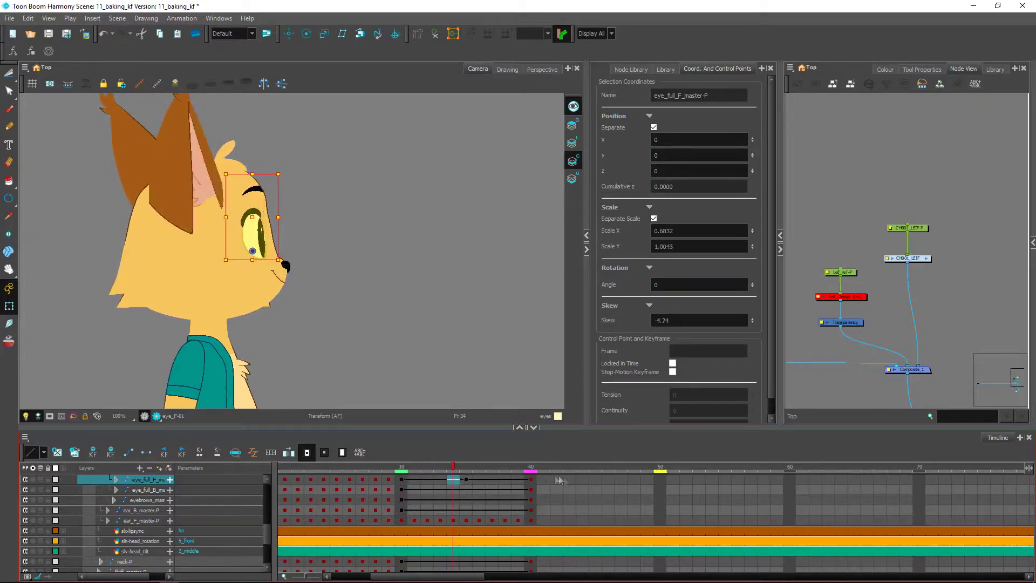
# Copy the eye_full_F_master-P keyframe from frame 35 to frame 40 and check the frames between them.
pyautogui.click(531, 479)
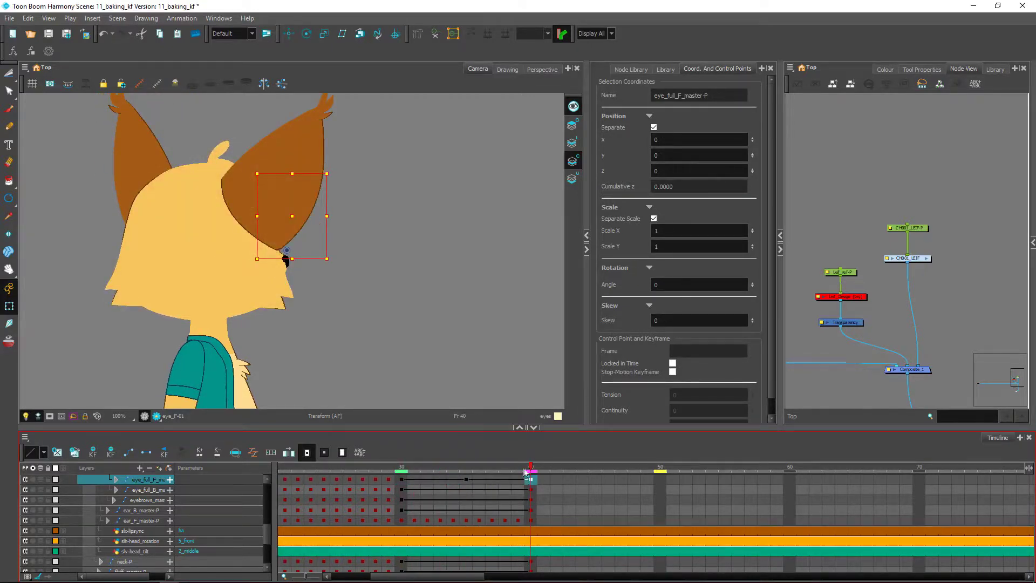
pyautogui.click(467, 479)
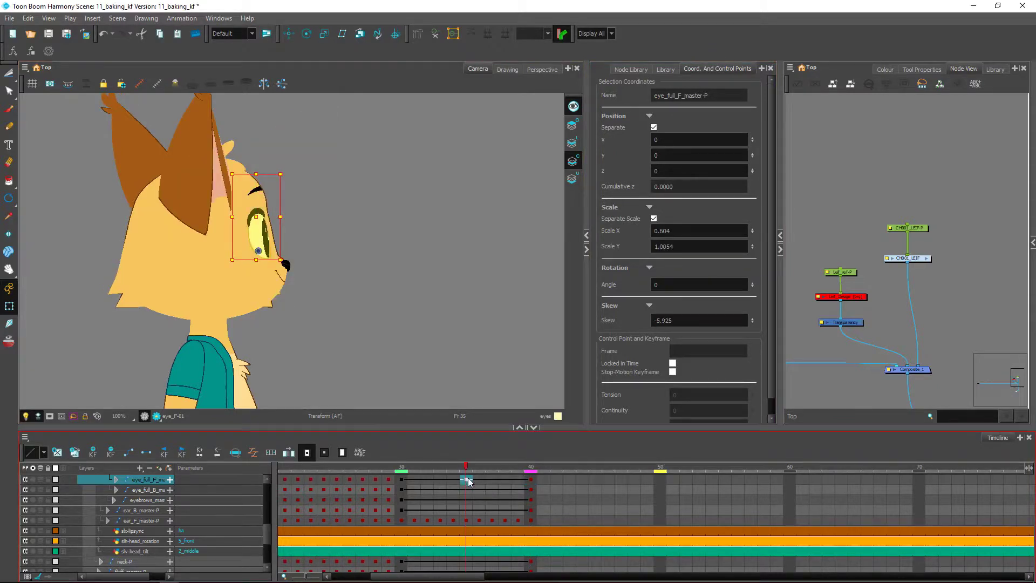
pyautogui.click(531, 479)
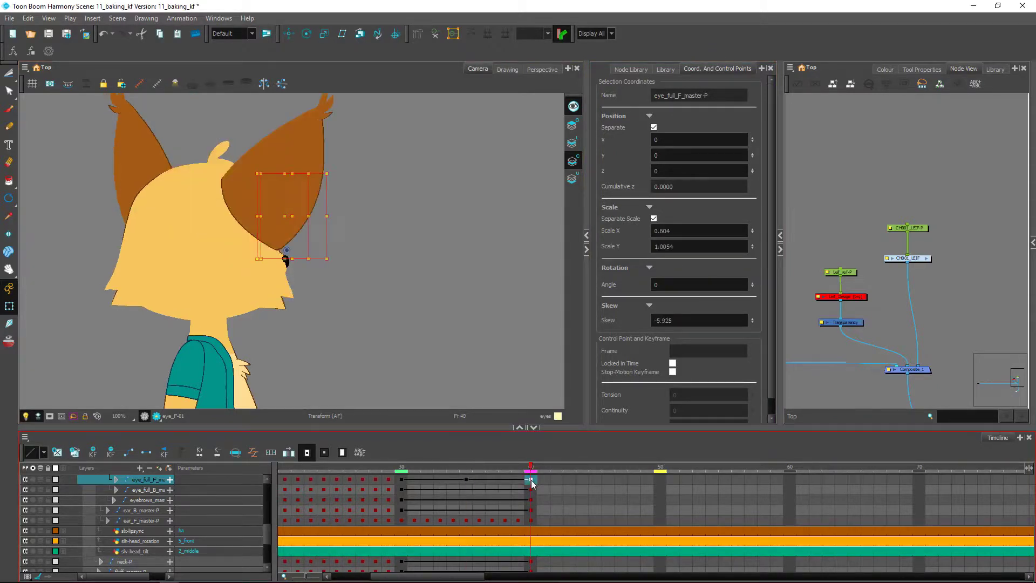
pyautogui.moveTo(531, 469); pyautogui.dragTo(484, 471)
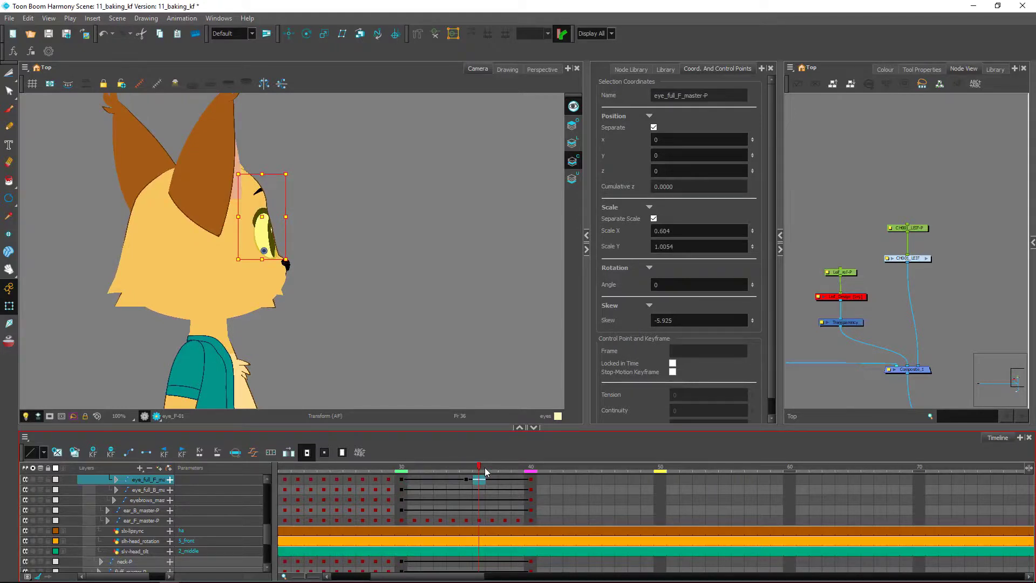
pyautogui.click(466, 467)
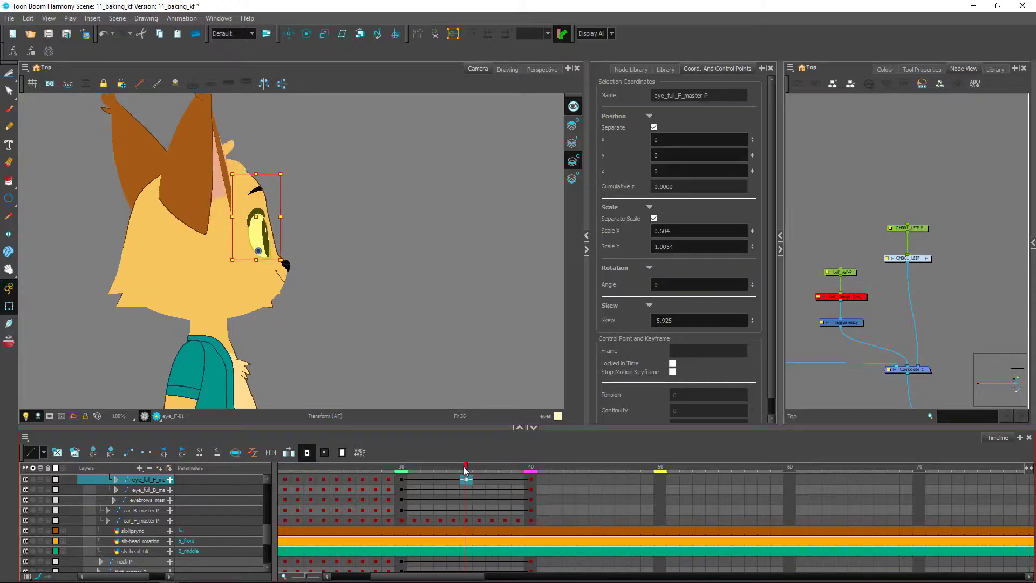
# Narrow eye_full_F_master-P further at frame 40 and check the eye at frames 38 and 37.
pyautogui.click(529, 468)
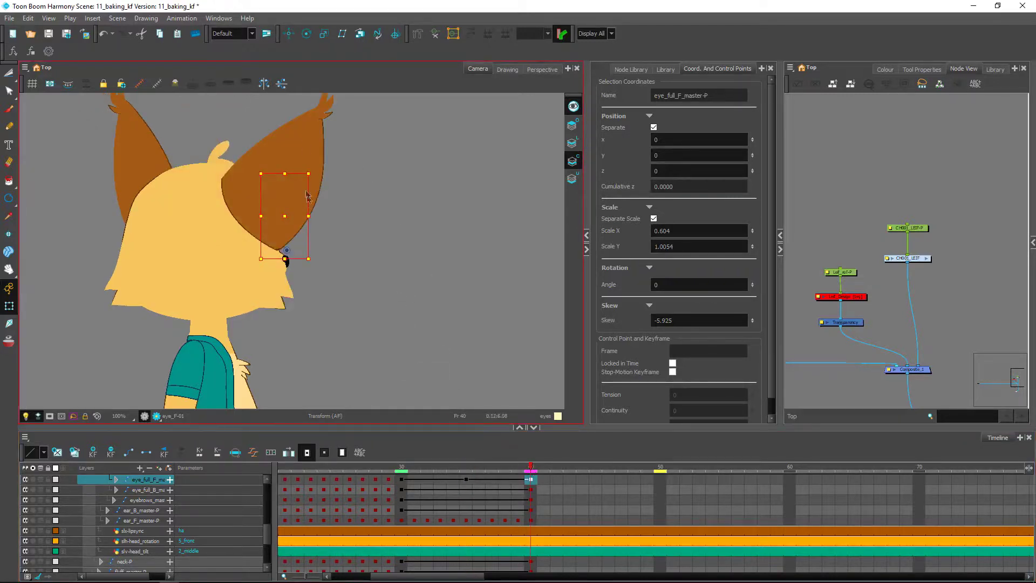
pyautogui.scroll(1, 312, 216)
pyautogui.scroll(1, 312, 216)
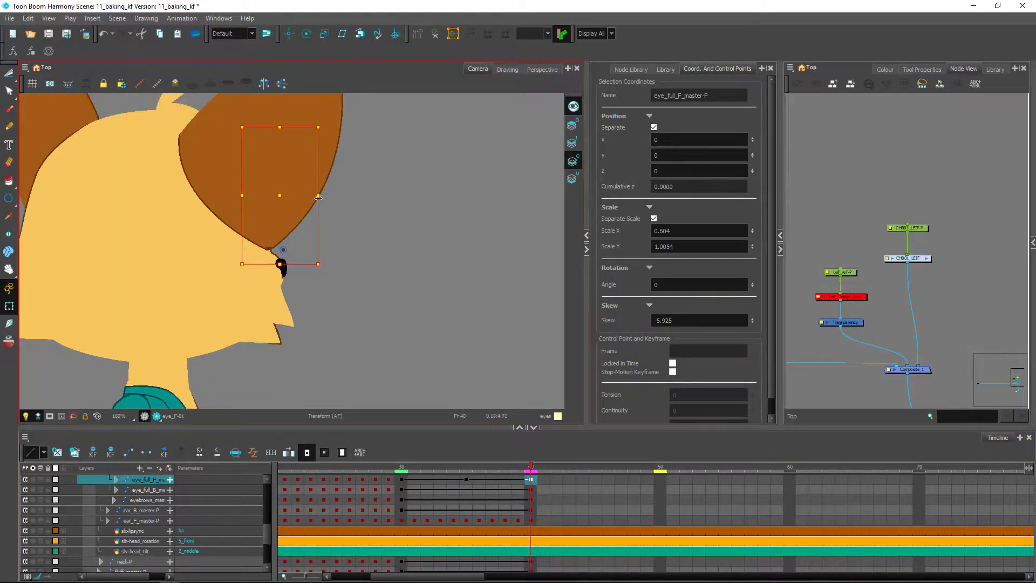
pyautogui.moveTo(319, 198); pyautogui.dragTo(308, 198)
pyautogui.click(530, 468)
pyautogui.moveTo(531, 467); pyautogui.dragTo(510, 481)
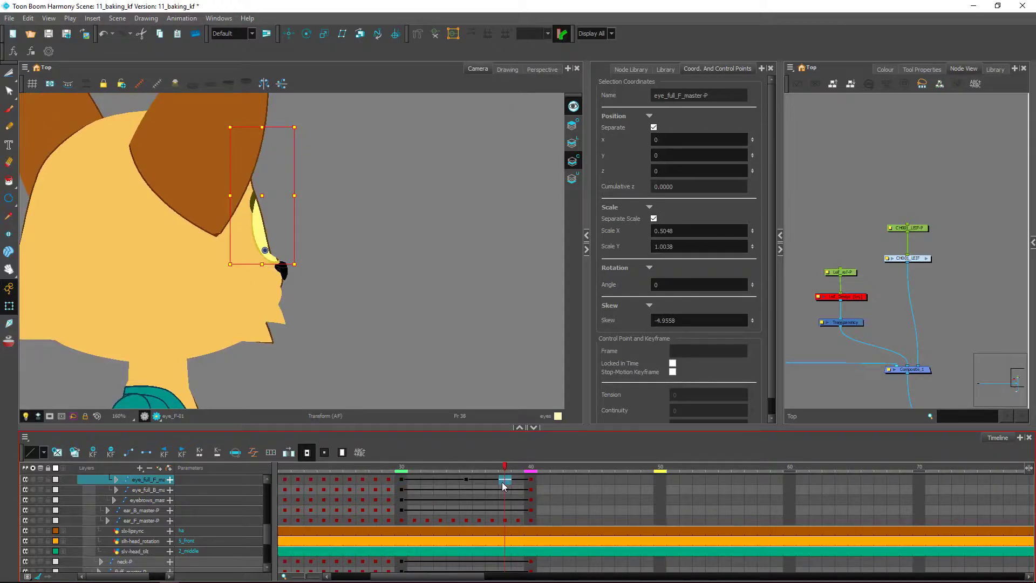
pyautogui.click(496, 482)
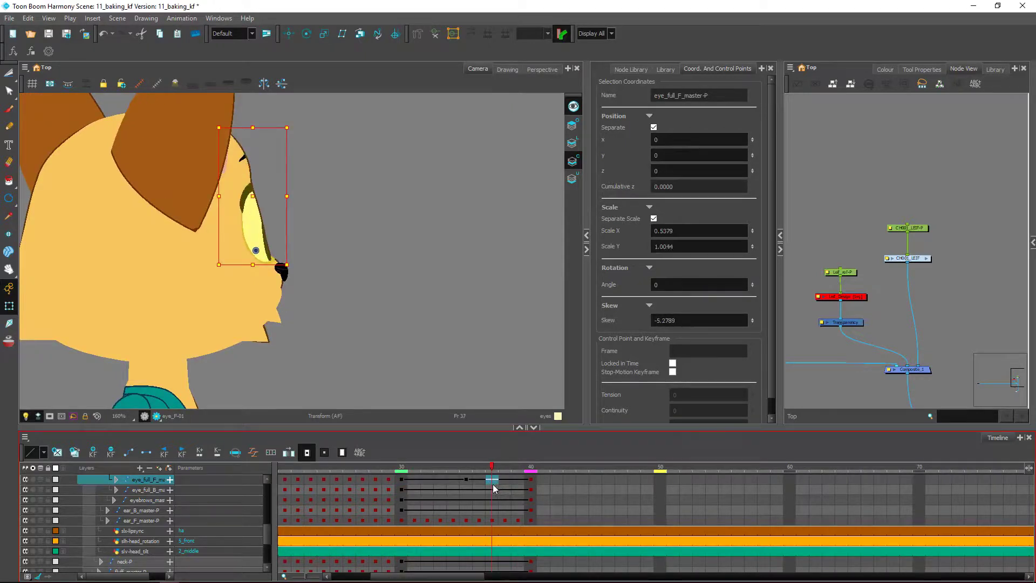
# At frame 40, squeeze eye_full_F_master-P narrower and increase its skew, checking the result at frame 37.
pyautogui.moveTo(493, 484); pyautogui.dragTo(531, 480)
pyautogui.moveTo(311, 195); pyautogui.dragTo(298, 195)
pyautogui.moveTo(290, 128); pyautogui.dragTo(285, 127)
pyautogui.moveTo(528, 469); pyautogui.dragTo(496, 460)
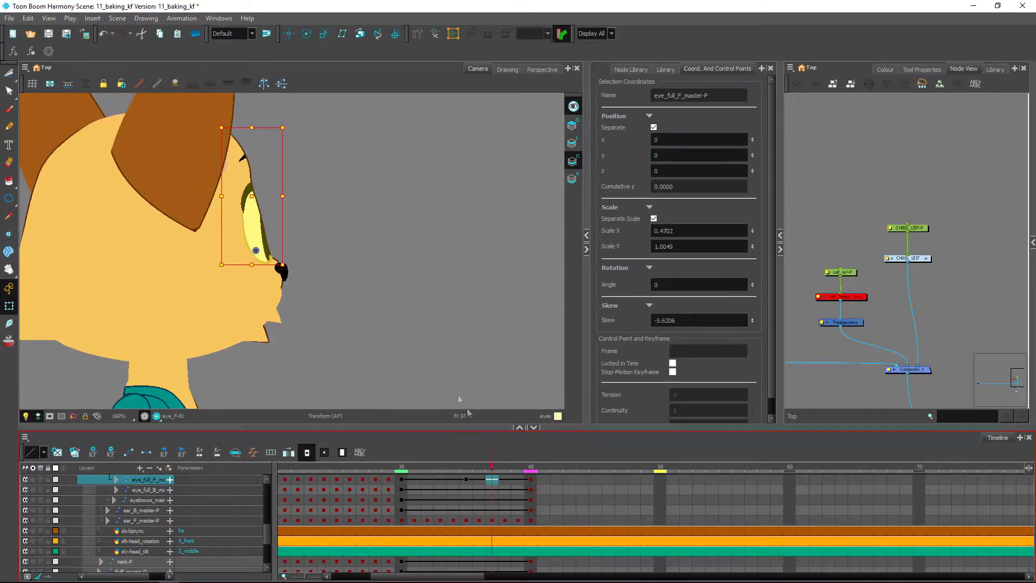
# Deselect the eye and scrub back to frame 32 to review the whole head turn.
pyautogui.moveTo(492, 464); pyautogui.dragTo(423, 481)
pyautogui.click(436, 304)
pyautogui.scroll(-1, 288, 147)
pyautogui.scroll(-2, 288, 147)
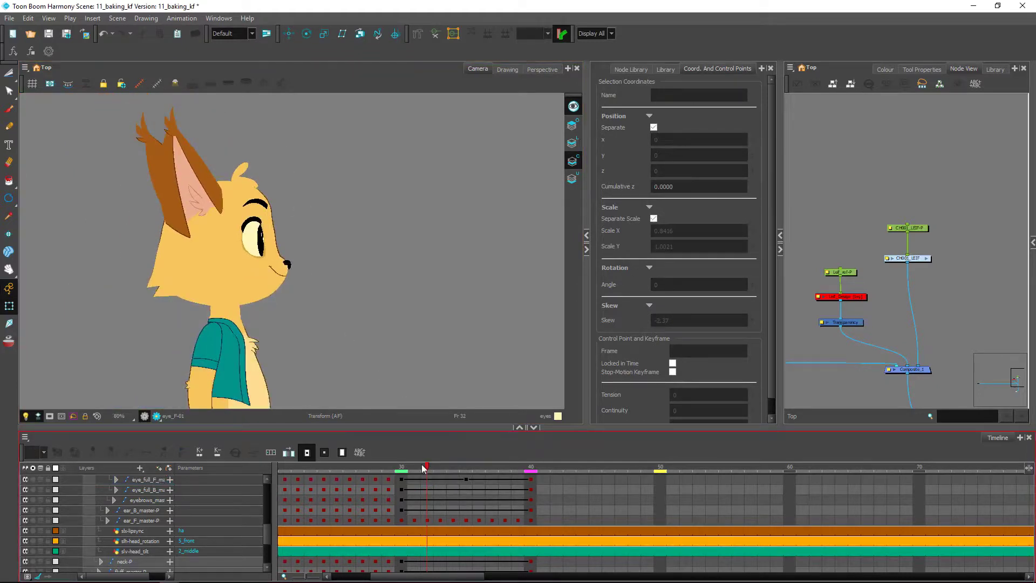
# Select the cheek_low_B drawing showing outside the muzzle at frame 38 and examine it at frame 35.
pyautogui.moveTo(400, 469); pyautogui.dragTo(506, 482)
pyautogui.click(280, 293)
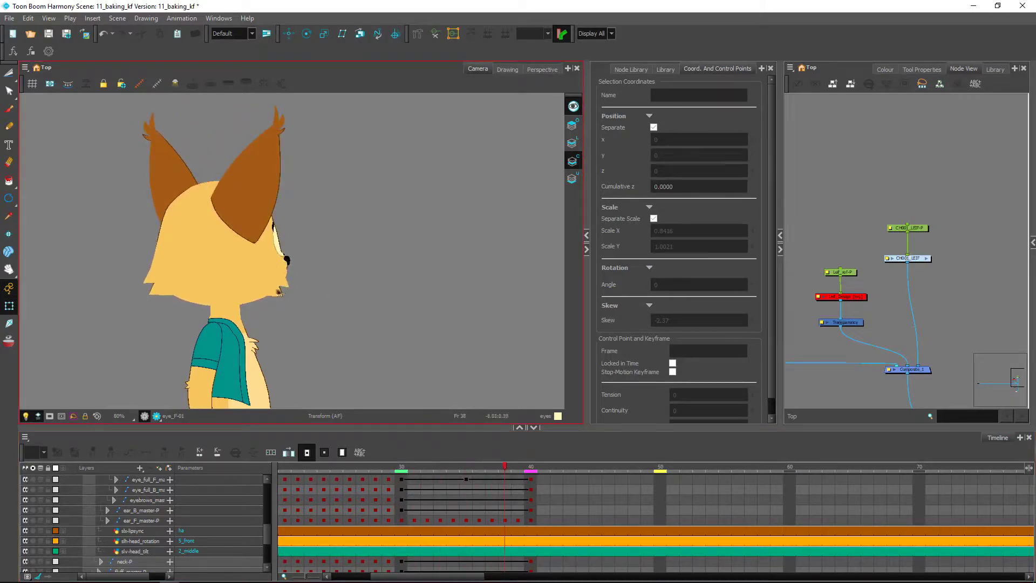
pyautogui.click(278, 295)
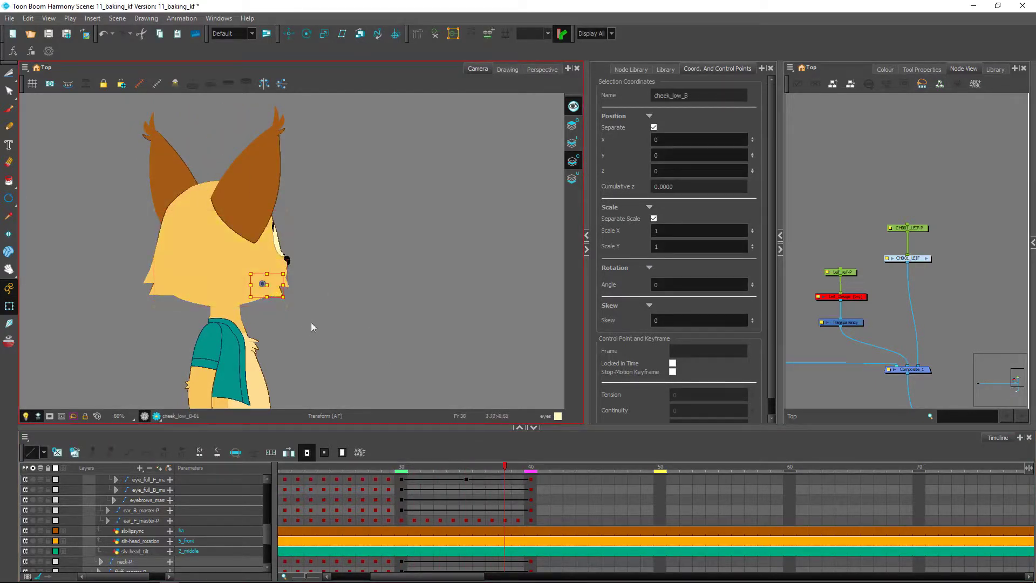
pyautogui.moveTo(473, 467)
pyautogui.mouseDown()
pyautogui.moveTo(502, 473)
pyautogui.moveTo(467, 474)
pyautogui.moveTo(510, 471)
pyautogui.moveTo(473, 476)
pyautogui.moveTo(490, 487)
pyautogui.moveTo(465, 465)
pyautogui.mouseUp()
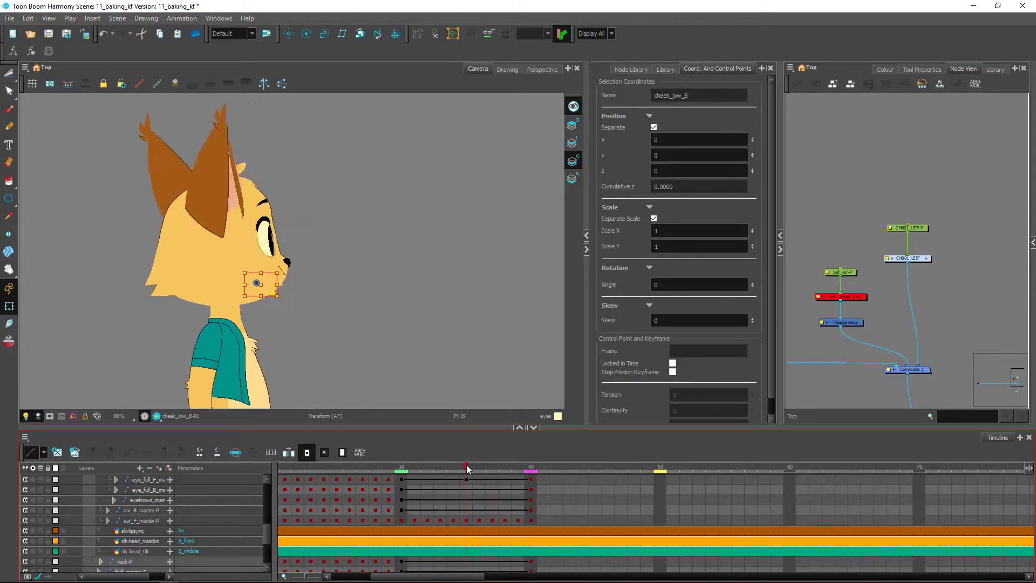
# Try to reposition cheek_B-P at frame 35 by moving it toward the muzzle's lower edge.
pyautogui.click(233, 302)
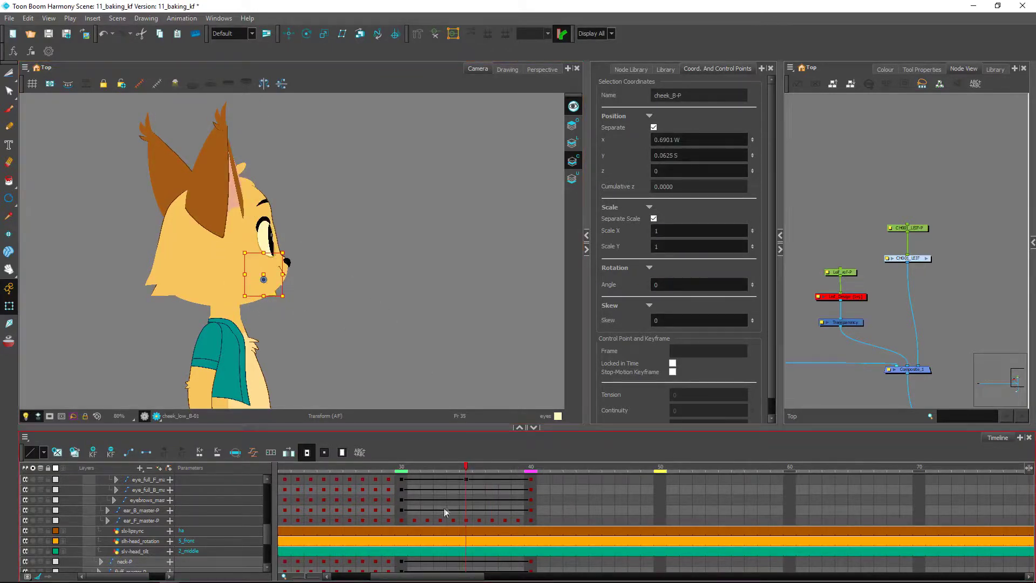
pyautogui.scroll(4, 318, 309)
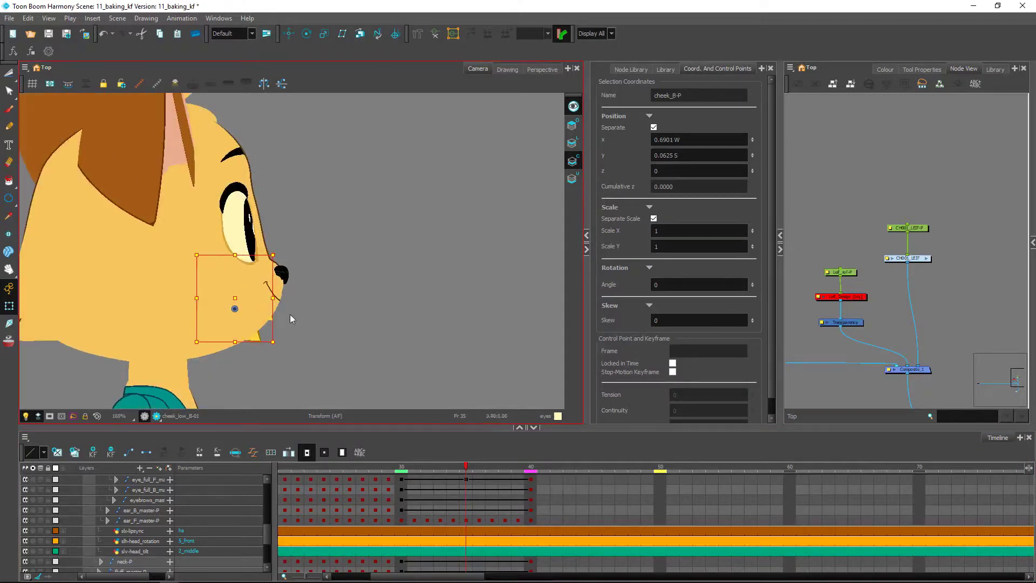
pyautogui.scroll(1, 290, 314)
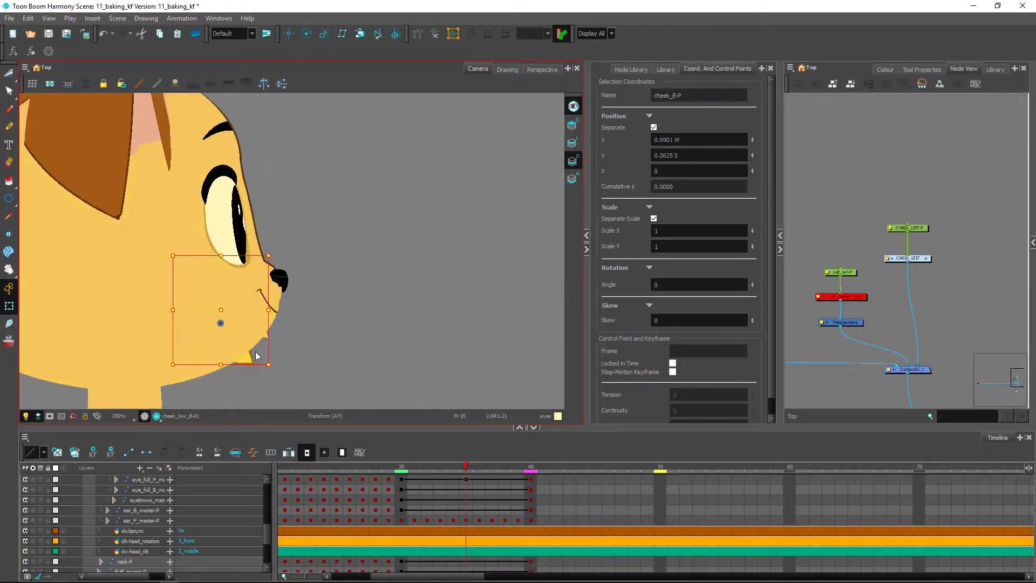
pyautogui.moveTo(251, 357); pyautogui.dragTo(256, 361)
pyautogui.click(462, 471)
pyautogui.click(452, 322)
pyautogui.press('2')
pyautogui.press('2')
pyautogui.press('2')
pyautogui.press('2')
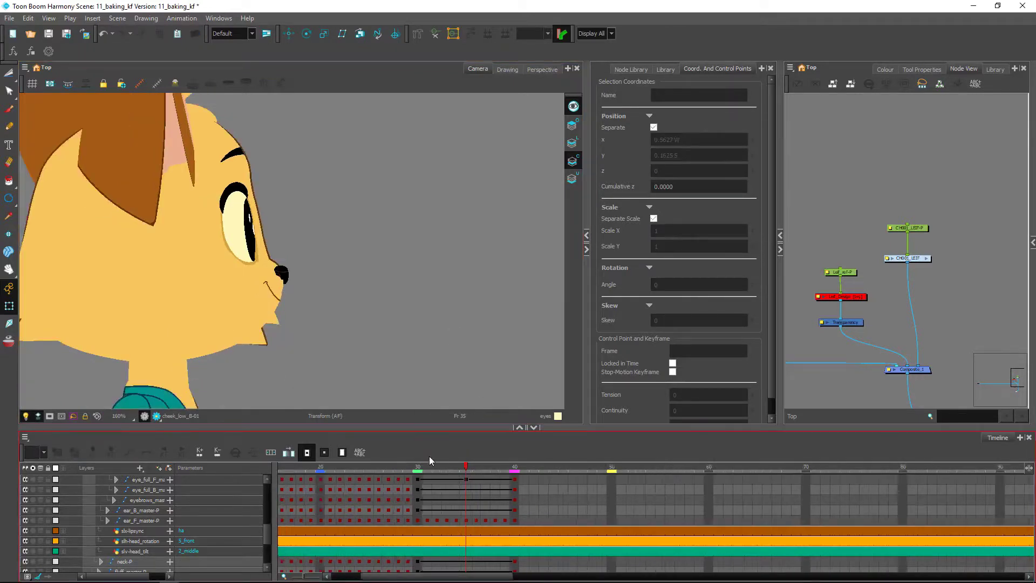
pyautogui.press('2')
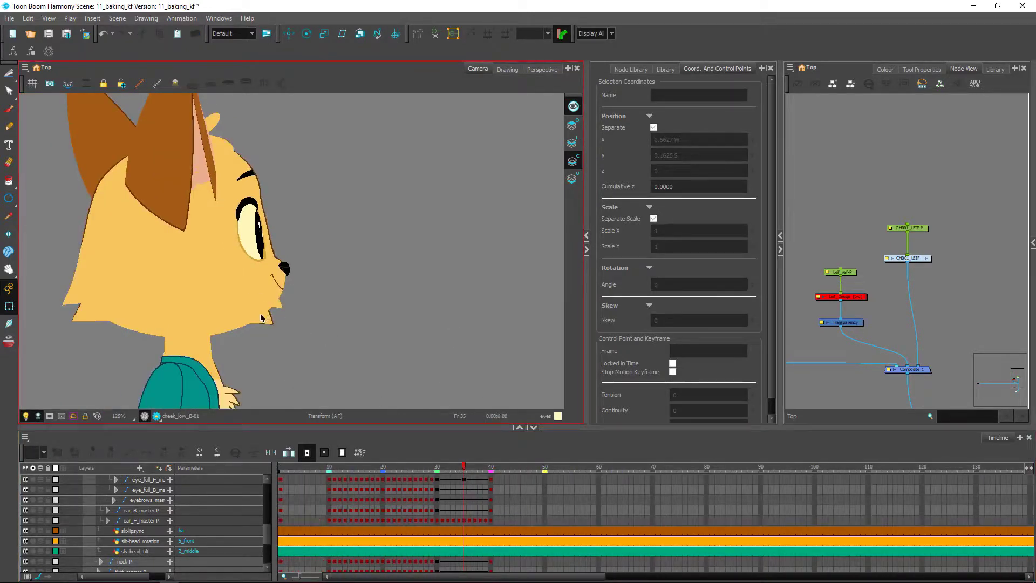
# Reselect cheek_B-P at frame 35 and move it inside the muzzle, to X 0.9756 W and Y 0.0619 N.
pyautogui.click(267, 322)
pyautogui.click(264, 317)
pyautogui.click(266, 320)
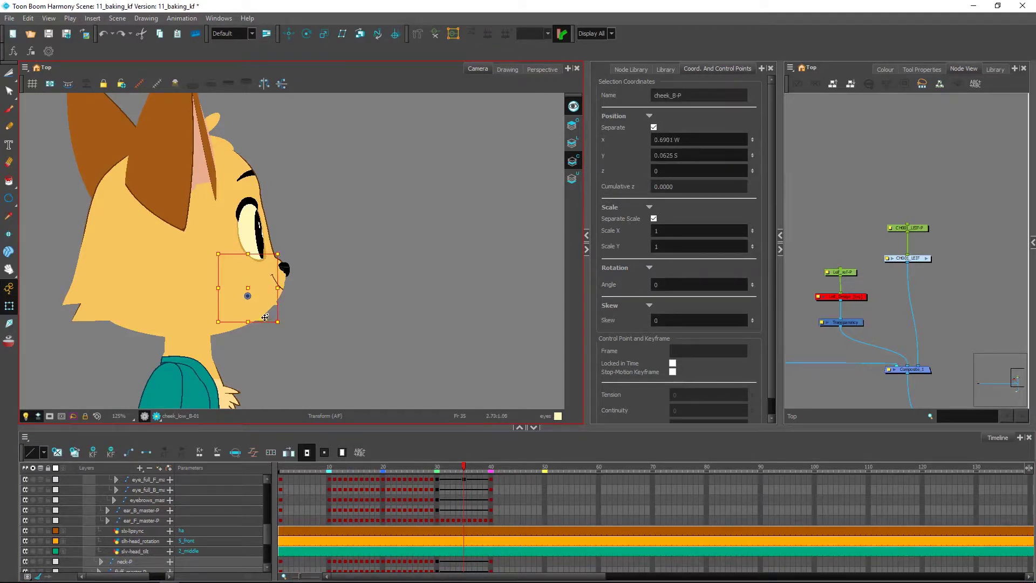
pyautogui.moveTo(260, 316); pyautogui.dragTo(252, 314)
pyautogui.click(462, 474)
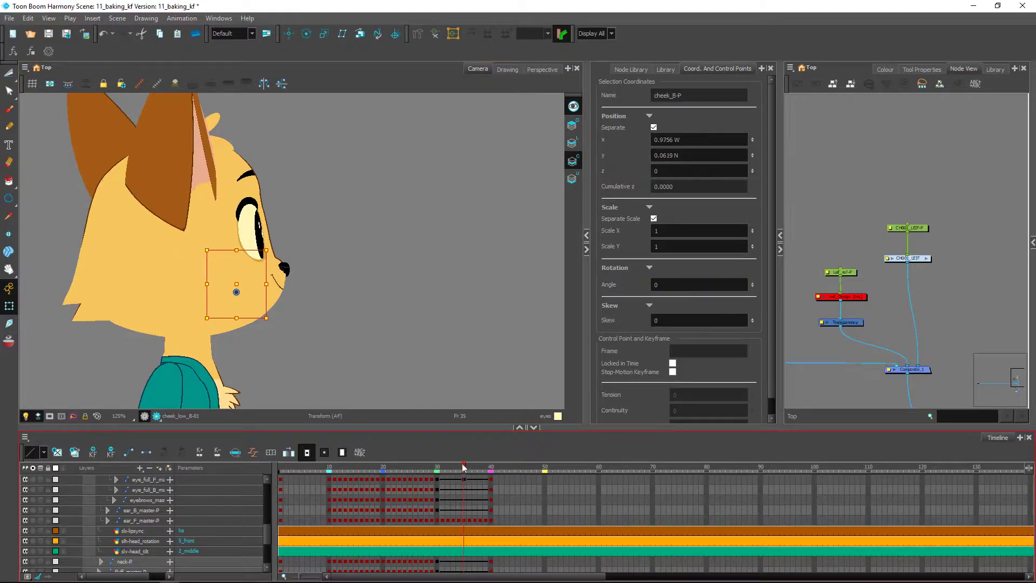
# Scrub between frames 30 and 40 to check how the cheek follows the head turn.
pyautogui.moveTo(466, 468); pyautogui.dragTo(464, 501)
pyautogui.moveTo(492, 470); pyautogui.dragTo(438, 470)
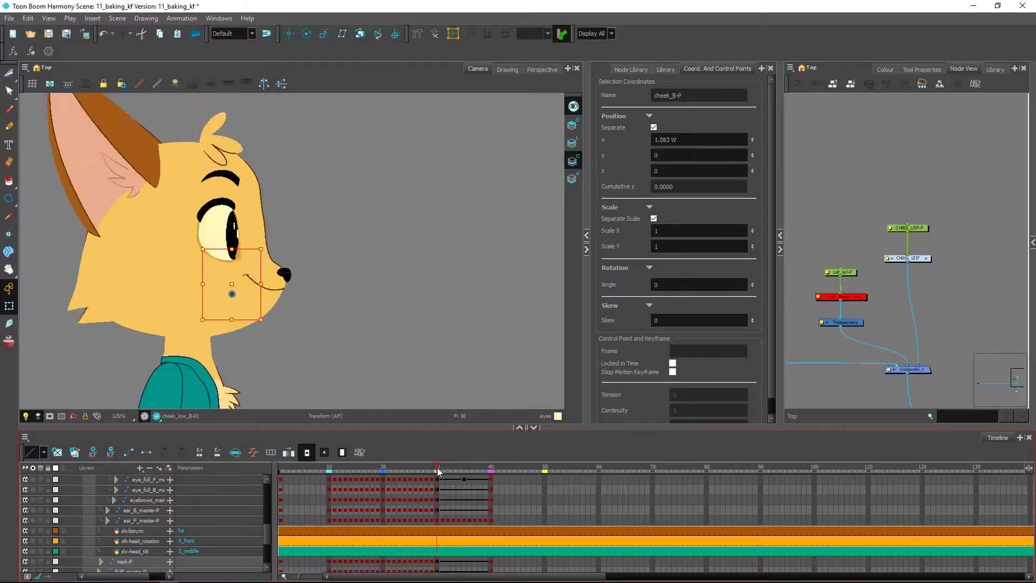
pyautogui.click(464, 468)
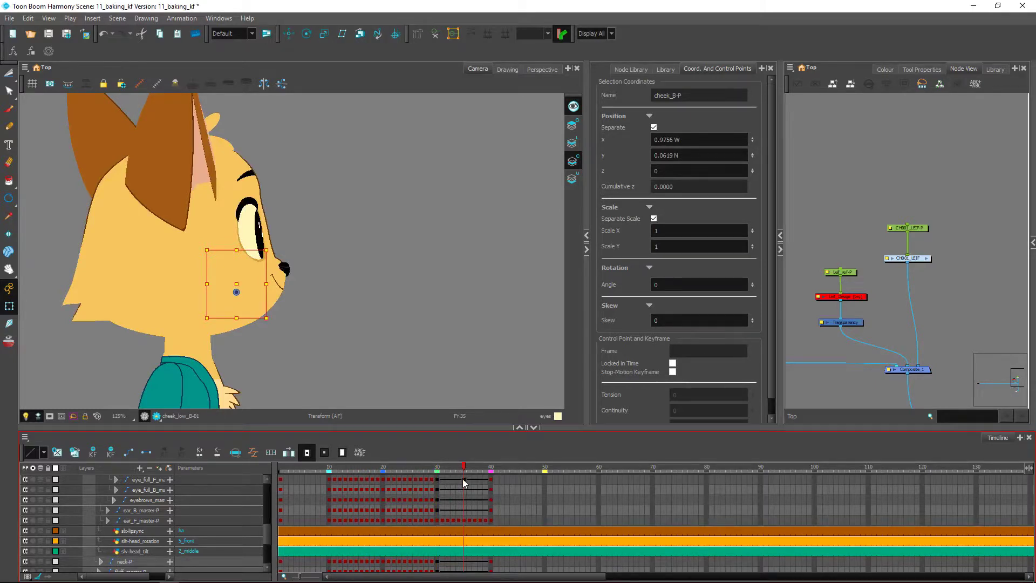
pyautogui.moveTo(467, 468); pyautogui.dragTo(466, 474)
pyautogui.moveTo(467, 475)
pyautogui.mouseDown()
pyautogui.moveTo(499, 476)
pyautogui.moveTo(438, 481)
pyautogui.moveTo(478, 477)
pyautogui.moveTo(422, 492)
pyautogui.moveTo(451, 493)
pyautogui.moveTo(489, 473)
pyautogui.moveTo(474, 493)
pyautogui.moveTo(416, 501)
pyautogui.moveTo(459, 504)
pyautogui.mouseUp()
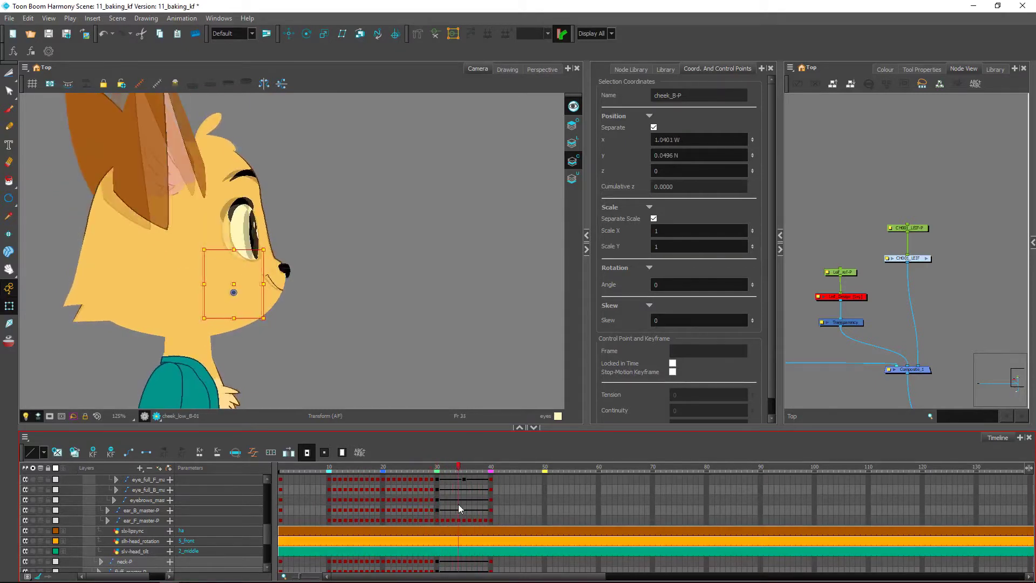
# Examine the nose and upperlip drawings up close at frame 35, leaving the nose selected.
pyautogui.click(284, 270)
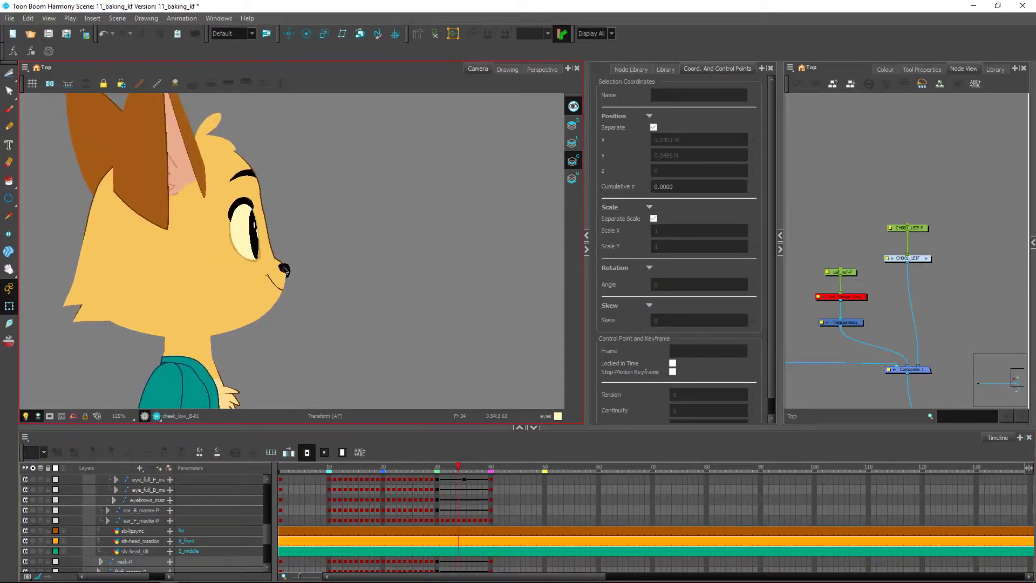
pyautogui.click(464, 470)
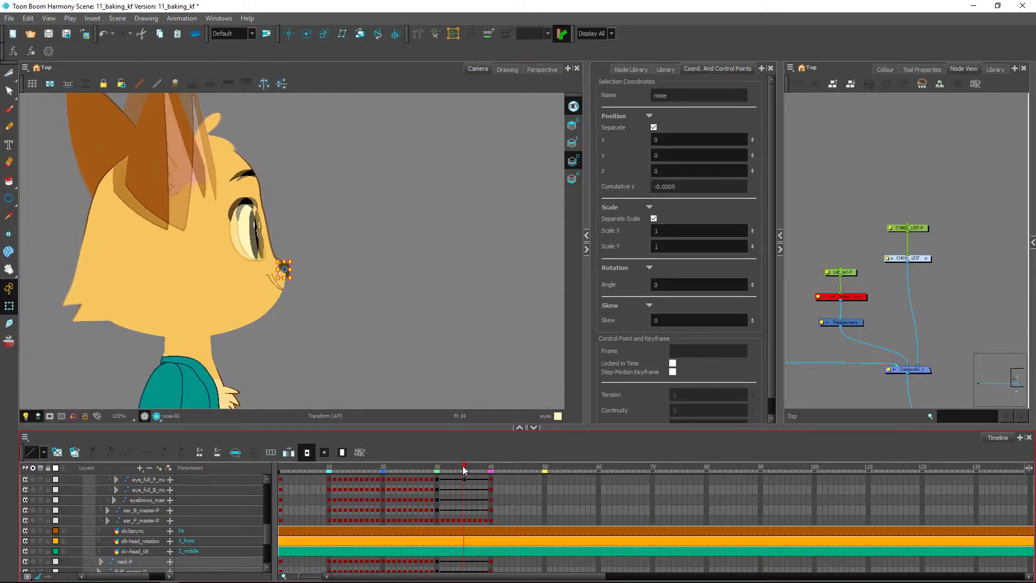
pyautogui.scroll(4, 292, 254)
pyautogui.moveTo(314, 299); pyautogui.dragTo(293, 317)
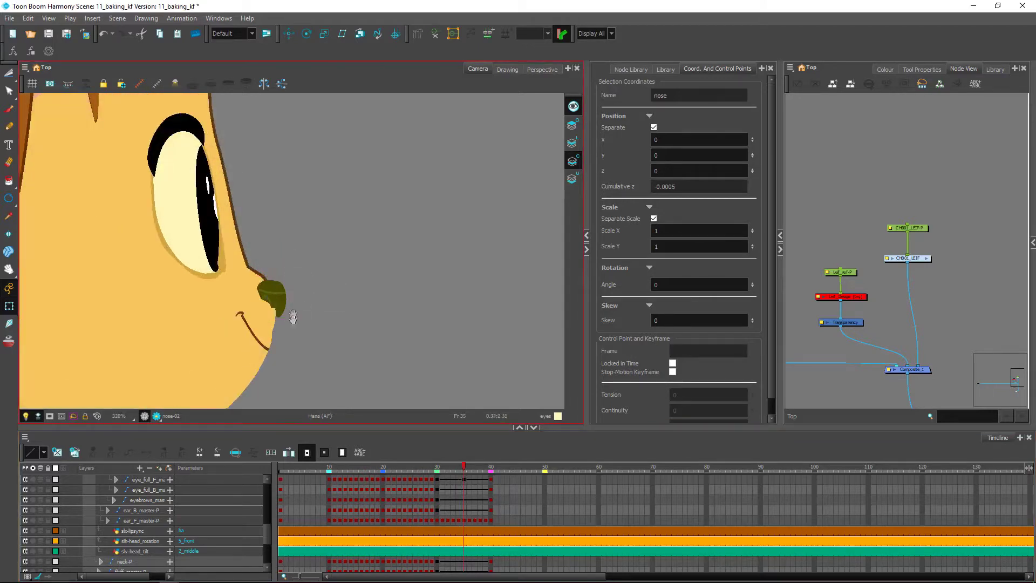
pyautogui.scroll(1, 293, 317)
pyautogui.click(287, 300)
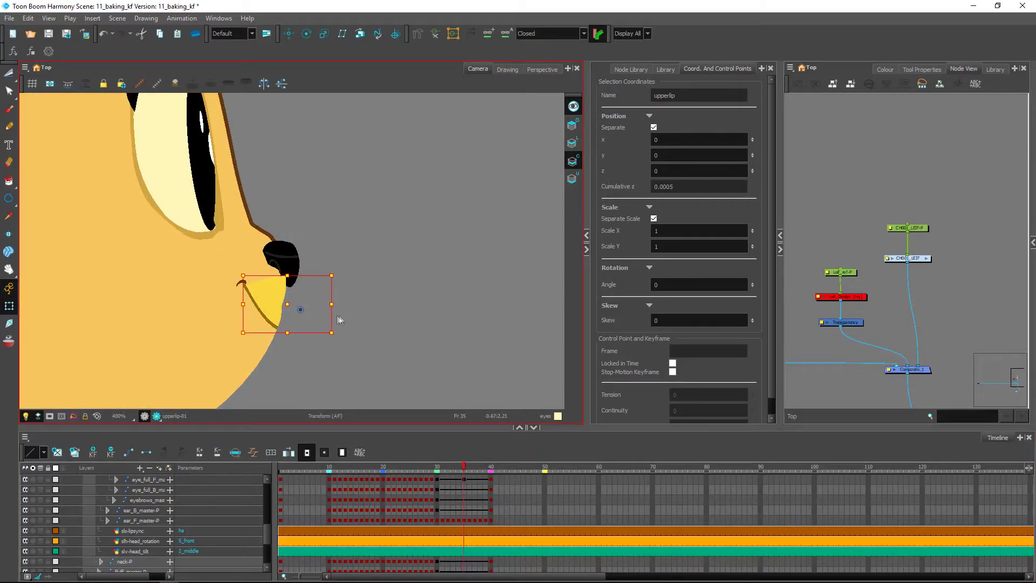
pyautogui.click(296, 280)
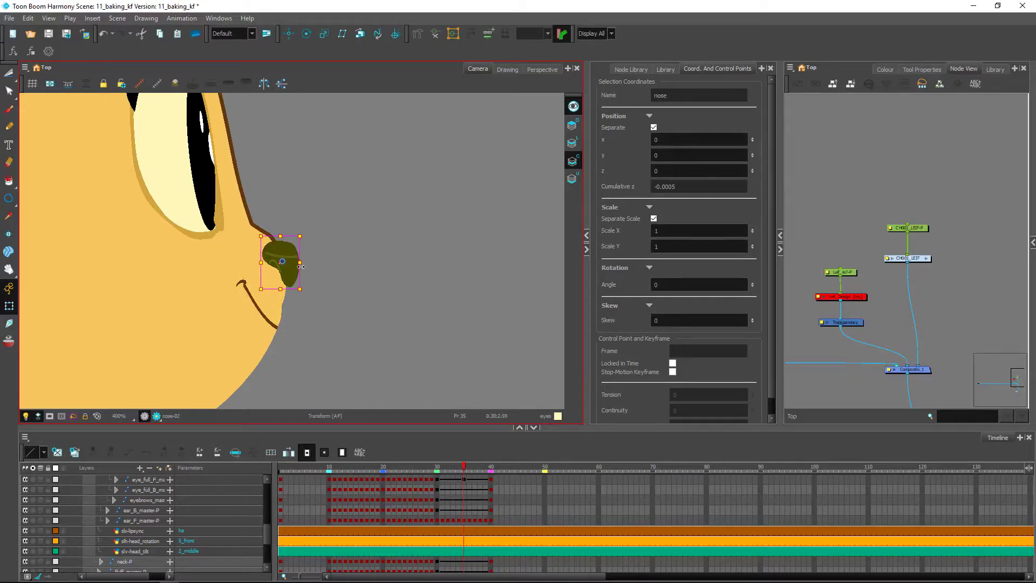
# Step back to frame 32 and forward to frame 36 to compare the nose and mouth positions.
pyautogui.press(',')
pyautogui.press(',')
pyautogui.press(',')
pyautogui.press('.')
pyautogui.press('.')
pyautogui.press('.')
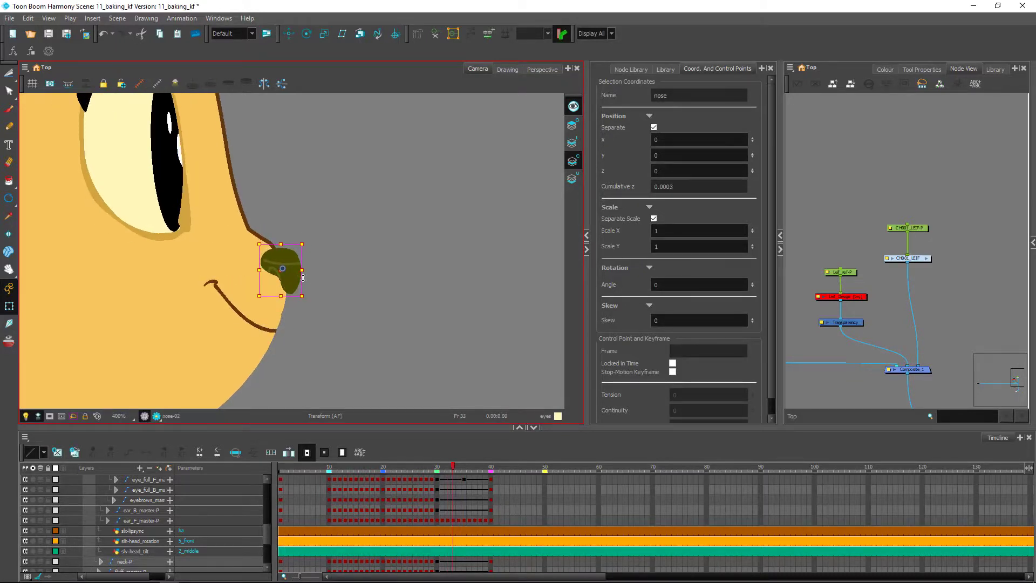
pyautogui.press('.')
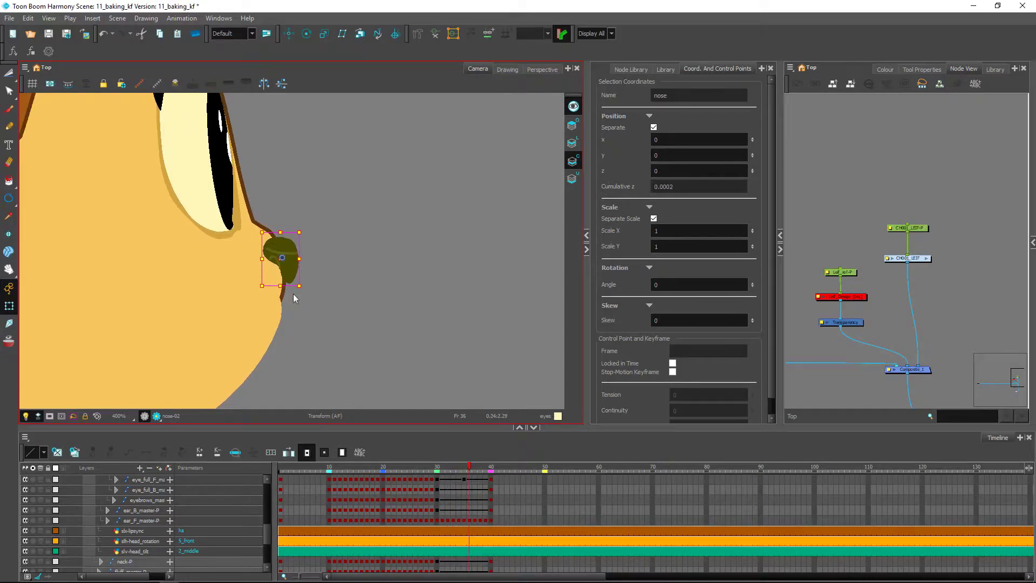
# Display the jaw's deformation controls at frame 36 and check the jaw contour against the nose, ending at frame 35.
pyautogui.click(278, 315)
pyautogui.press('2')
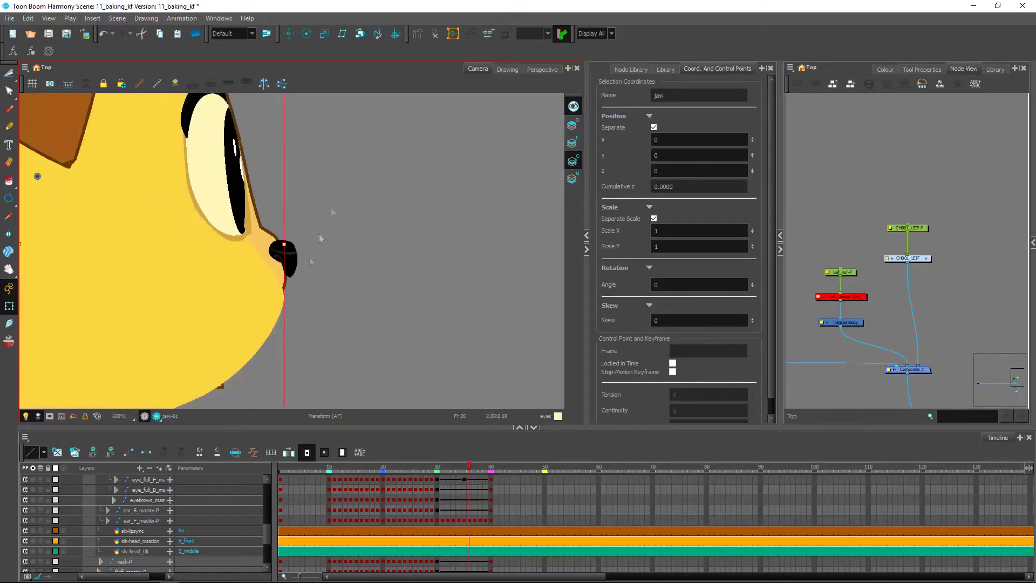
pyautogui.click(435, 36)
pyautogui.press('1')
pyautogui.moveTo(330, 320); pyautogui.dragTo(386, 290)
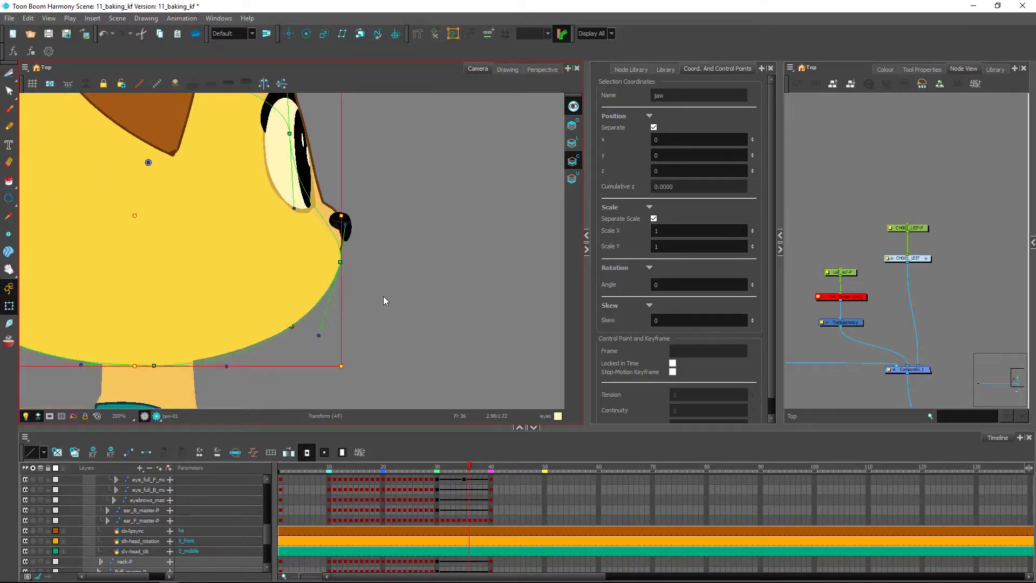
pyautogui.click(341, 264)
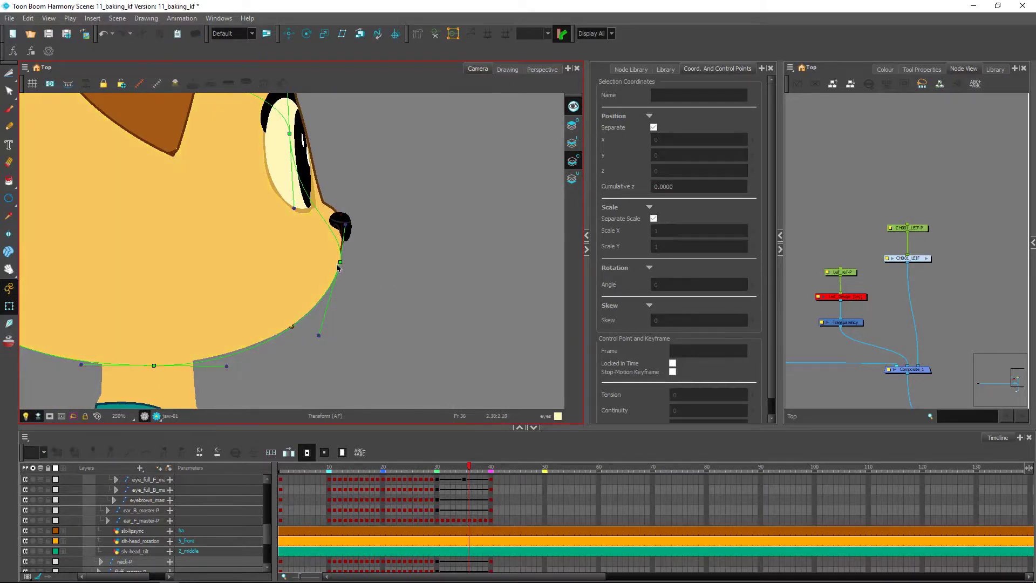
pyautogui.press('1')
pyautogui.press('1')
pyautogui.press('1')
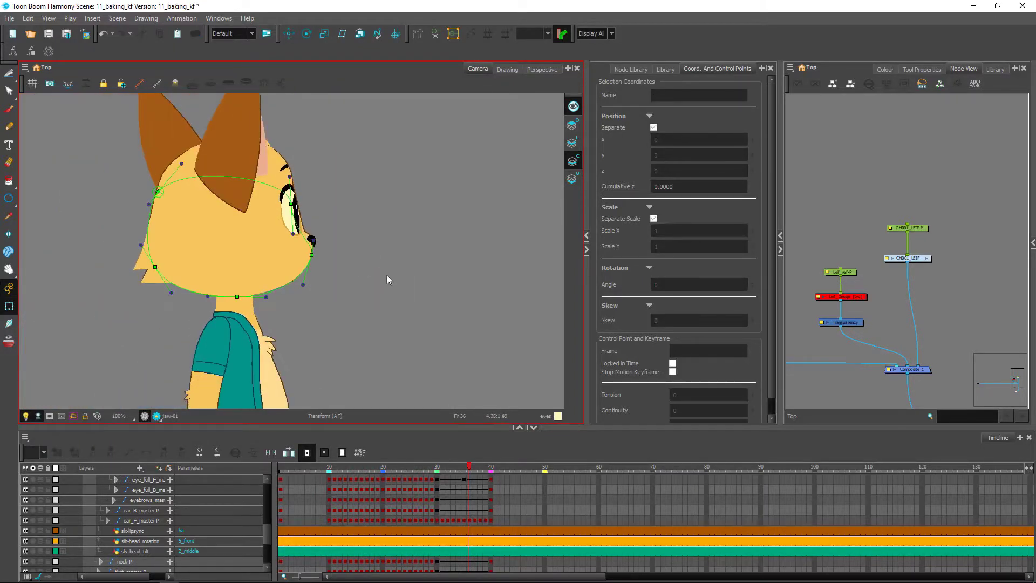
pyautogui.moveTo(470, 467)
pyautogui.mouseDown()
pyautogui.moveTo(435, 457)
pyautogui.moveTo(478, 453)
pyautogui.moveTo(426, 448)
pyautogui.moveTo(464, 460)
pyautogui.mouseUp()
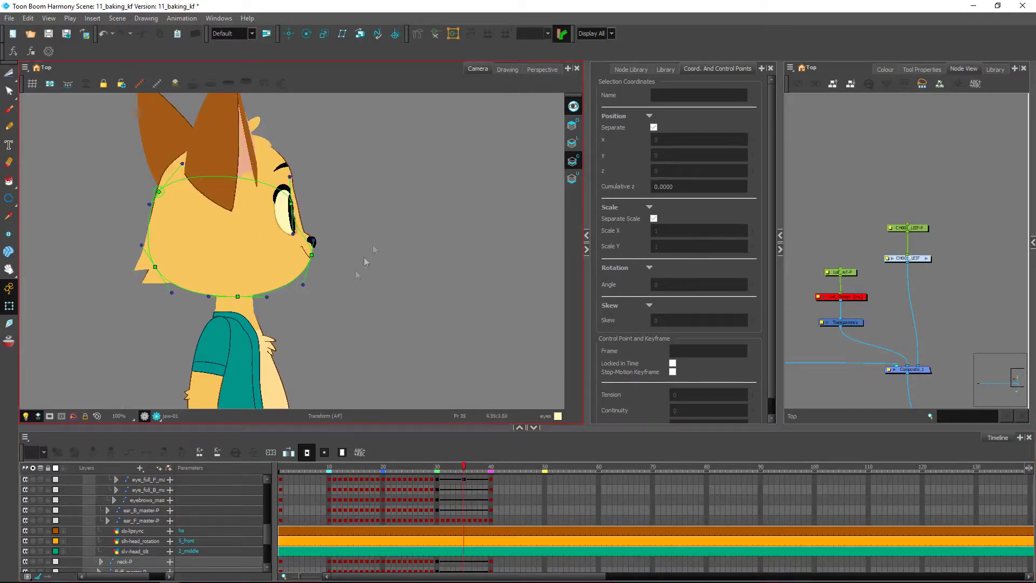
# Select hair_master-P at frame 32 and check how the hair tufts travel to frame 35.
pyautogui.click(444, 464)
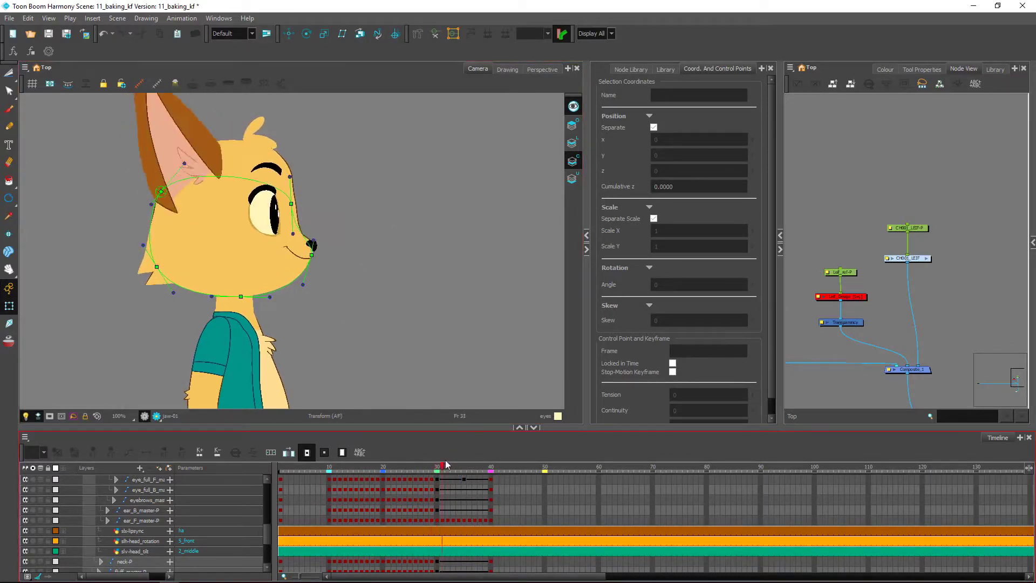
pyautogui.click(447, 465)
pyautogui.click(273, 144)
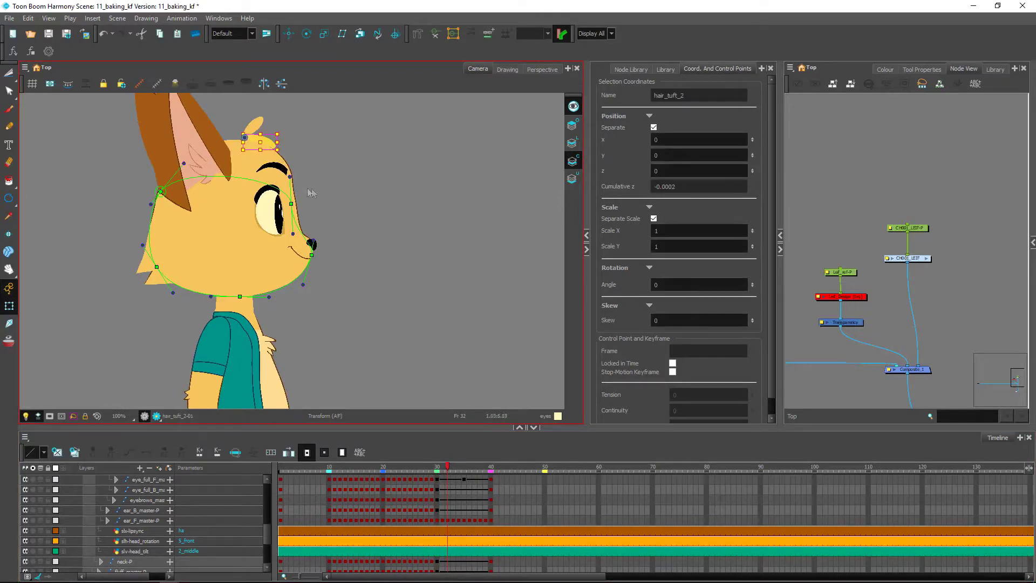
pyautogui.press('b')
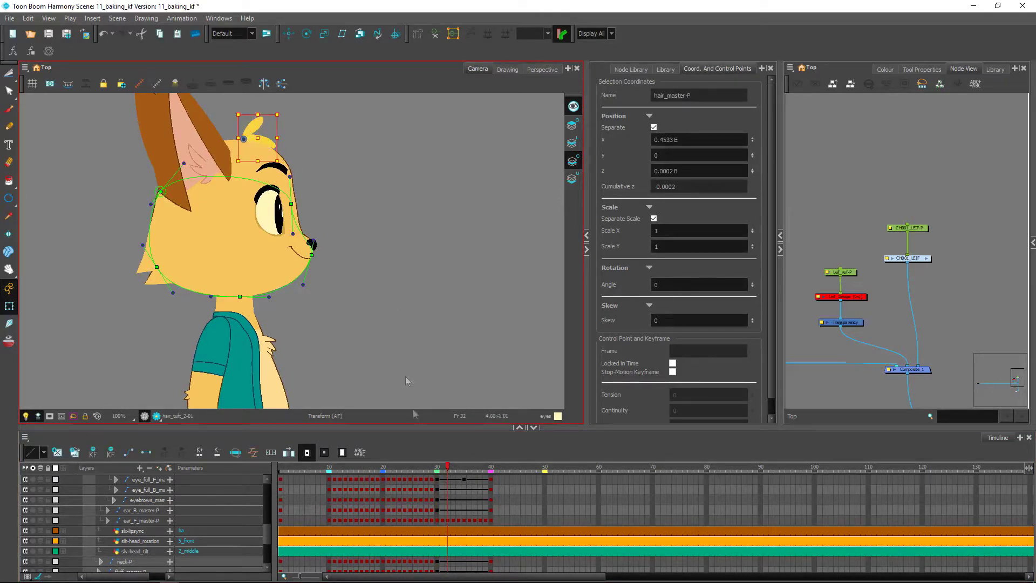
pyautogui.moveTo(441, 469); pyautogui.dragTo(464, 475)
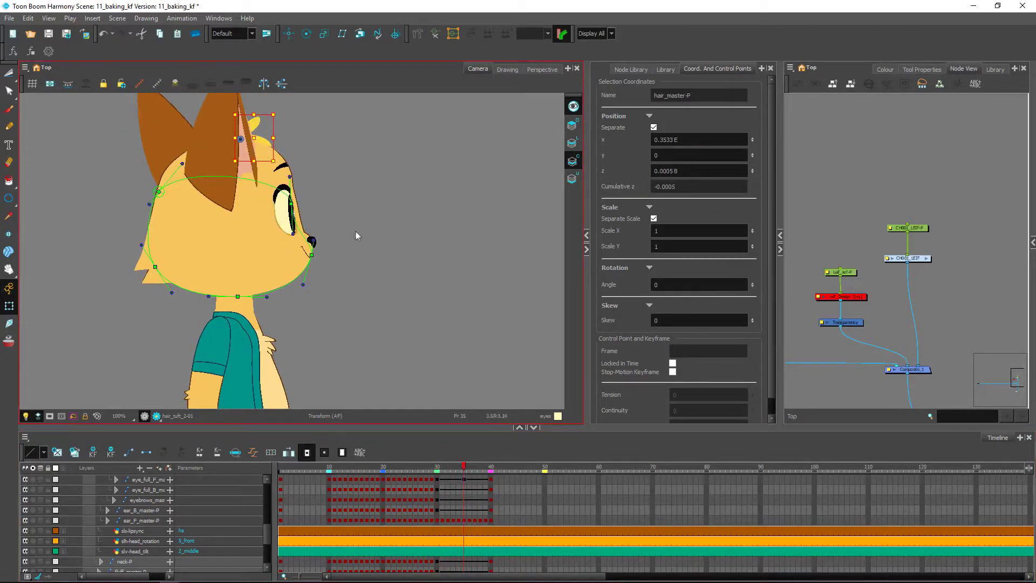
# Try rotating hair_tuft_2 upward at frame 35.
pyautogui.click(360, 211)
pyautogui.press('space')
pyautogui.scroll(3, 290, 145)
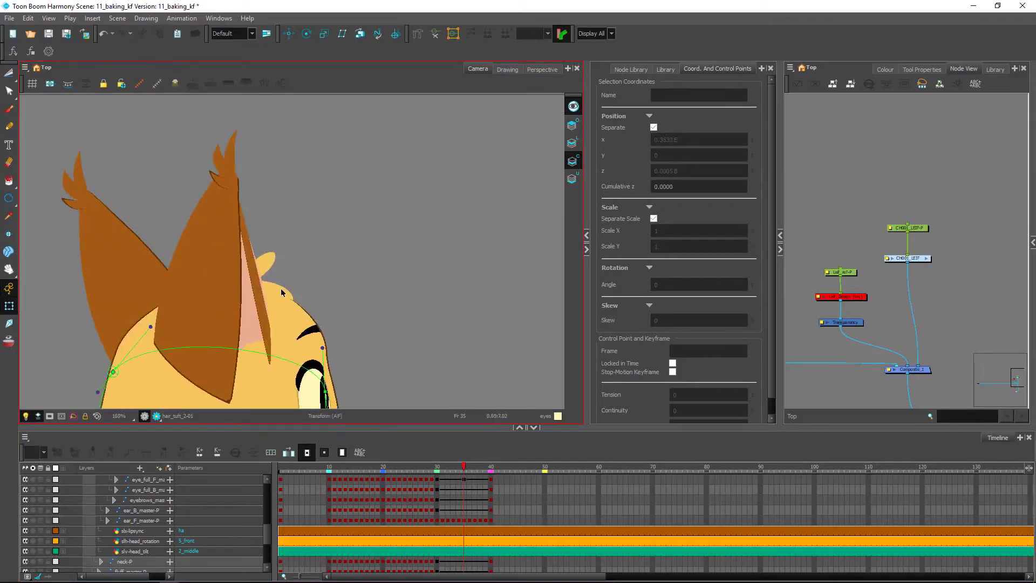
pyautogui.click(283, 291)
pyautogui.moveTo(306, 303); pyautogui.dragTo(307, 289)
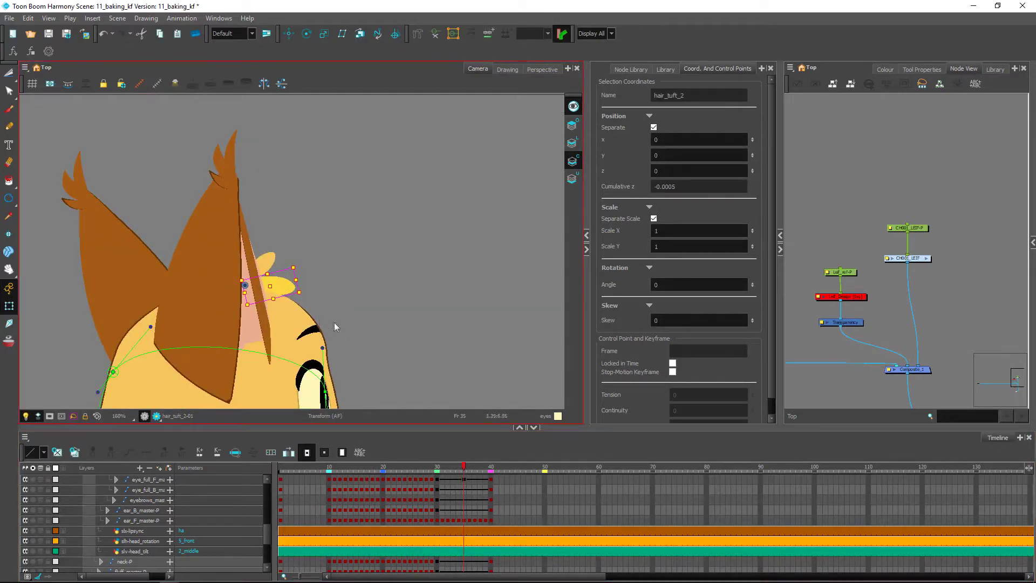
# At frame 35, nudge hair_master-P slightly toward the back of the head and rotate it, checking the motion across neighbouring frames.
pyautogui.moveTo(463, 468)
pyautogui.mouseDown()
pyautogui.moveTo(432, 470)
pyautogui.moveTo(448, 472)
pyautogui.mouseUp()
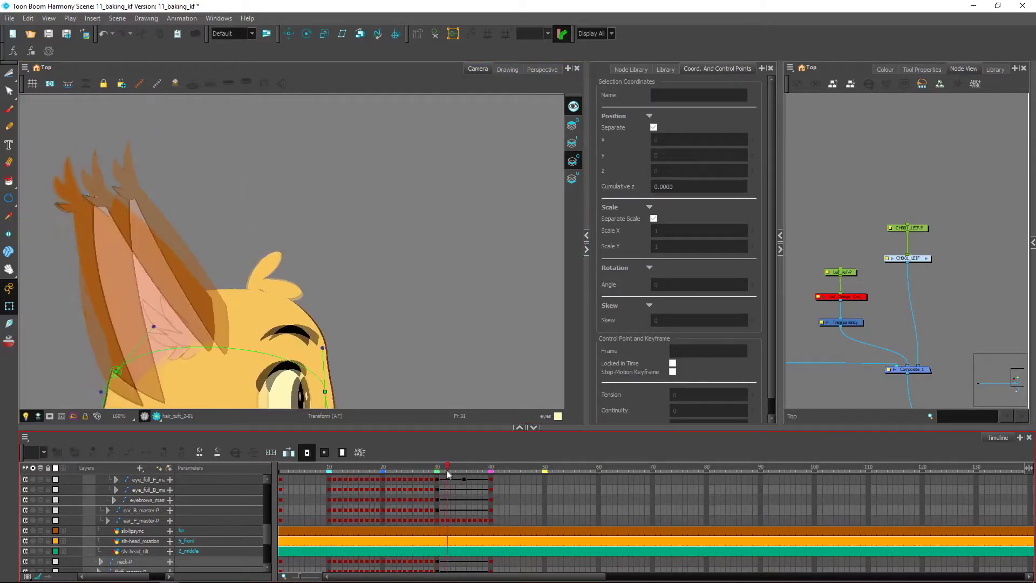
pyautogui.scroll(2, 343, 308)
pyautogui.click(251, 309)
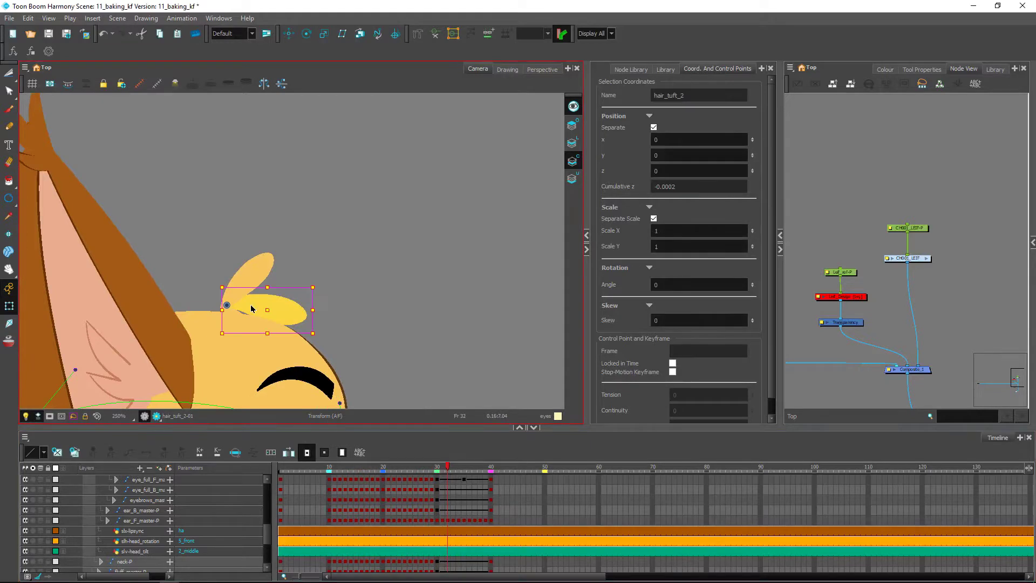
pyautogui.press('b')
pyautogui.press('b')
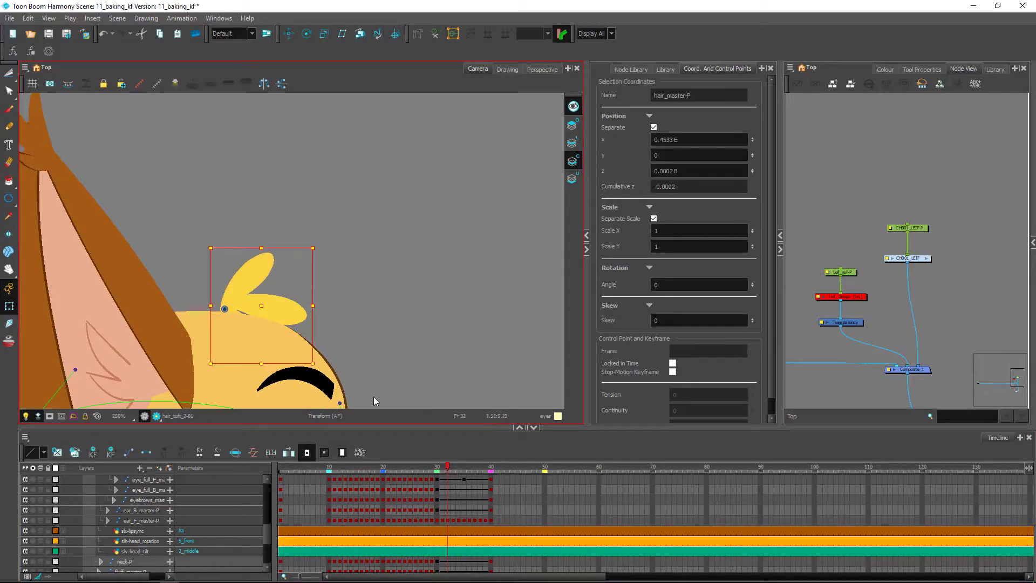
pyautogui.click(464, 468)
pyautogui.moveTo(284, 314); pyautogui.dragTo(277, 315)
pyautogui.moveTo(314, 250); pyautogui.dragTo(349, 300)
pyautogui.click(442, 469)
pyautogui.moveTo(442, 466); pyautogui.dragTo(449, 458)
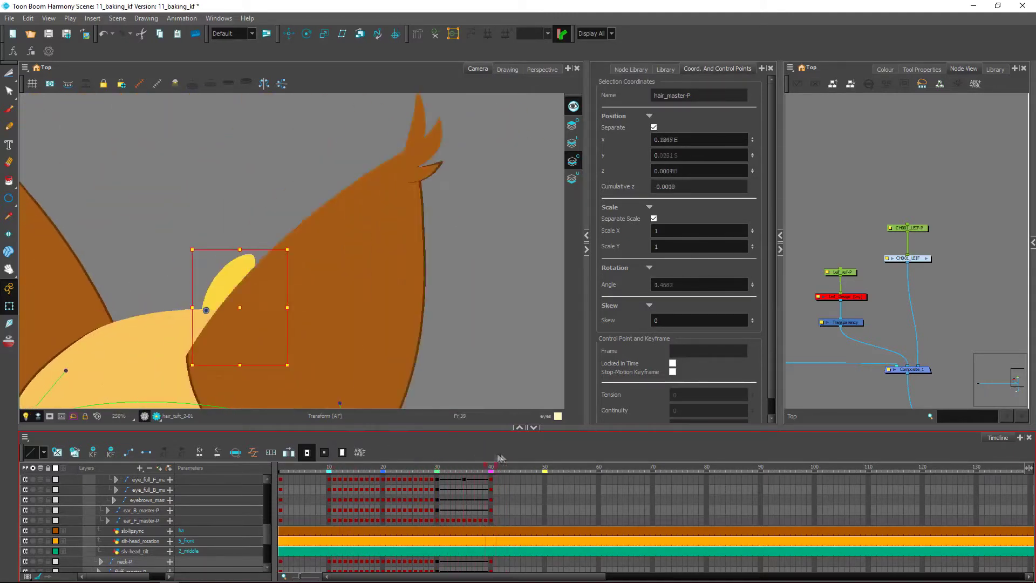
# At frame 35, rotate the hair_tuft_1 drawing slightly on top of the head.
pyautogui.moveTo(441, 475); pyautogui.dragTo(462, 469)
pyautogui.click(352, 245)
pyautogui.click(259, 270)
pyautogui.moveTo(286, 245); pyautogui.dragTo(278, 235)
pyautogui.click(318, 281)
# Check the whole head turn from frame 27 through frame 40.
pyautogui.moveTo(460, 468); pyautogui.dragTo(422, 466)
pyautogui.scroll(-5, 370, 339)
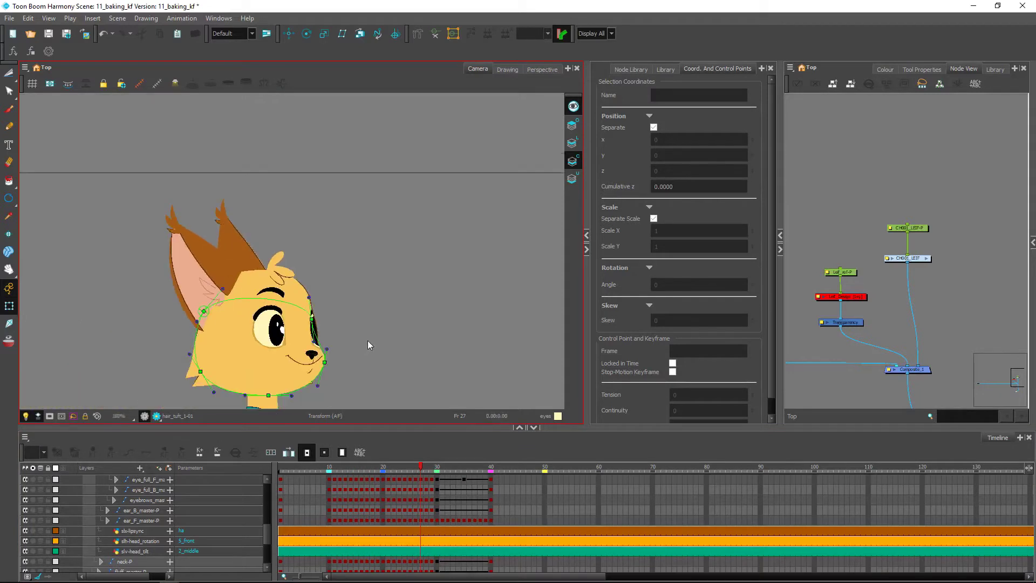
pyautogui.scroll(-2, 369, 345)
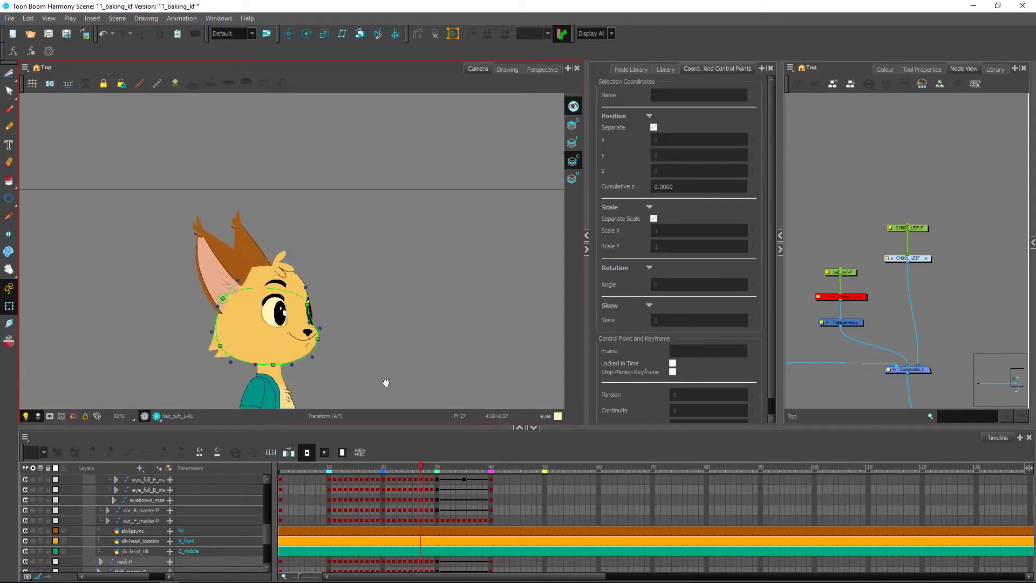
pyautogui.scroll(-2, 371, 328)
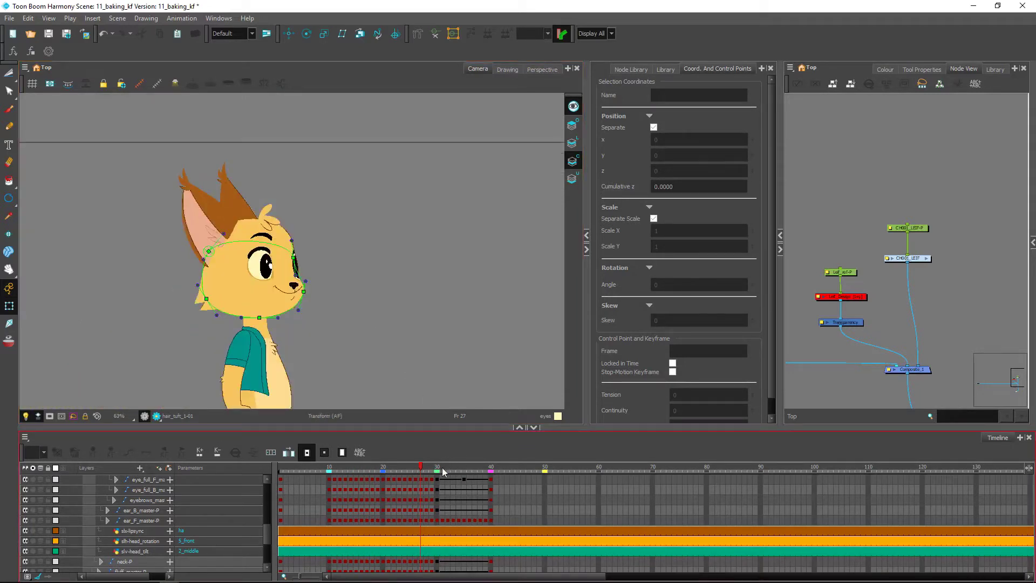
pyautogui.moveTo(443, 471); pyautogui.dragTo(491, 477)
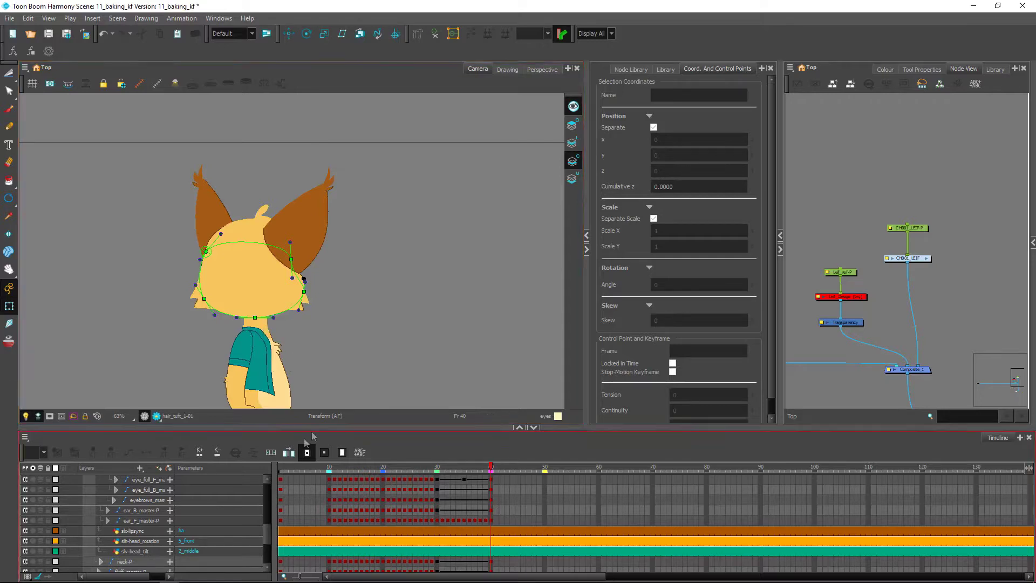
# Create keyframes on every frame from 30 to 40 for head_ears_master-P, keeping the existing keyframes.
pyautogui.click(276, 293)
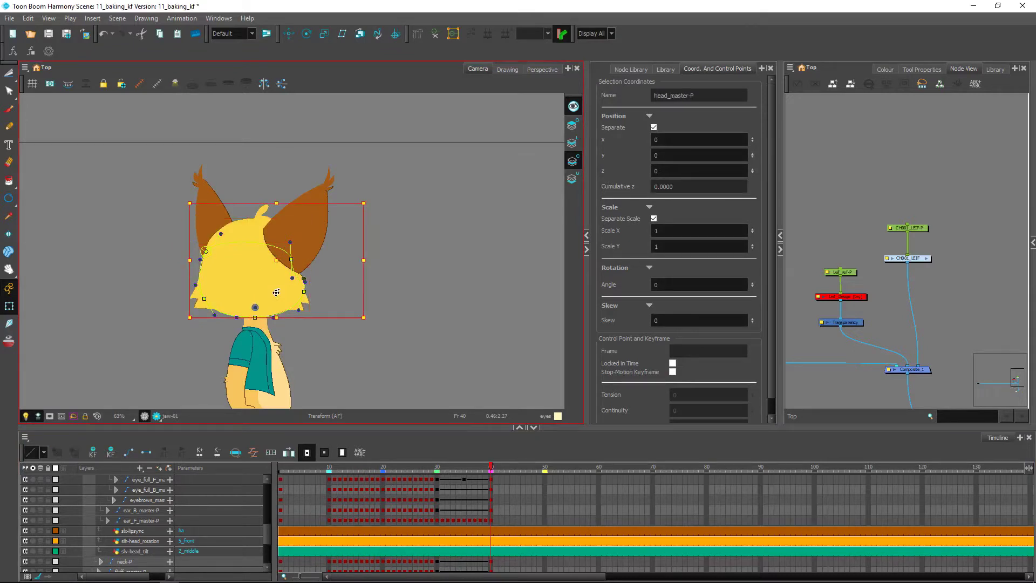
pyautogui.press('b')
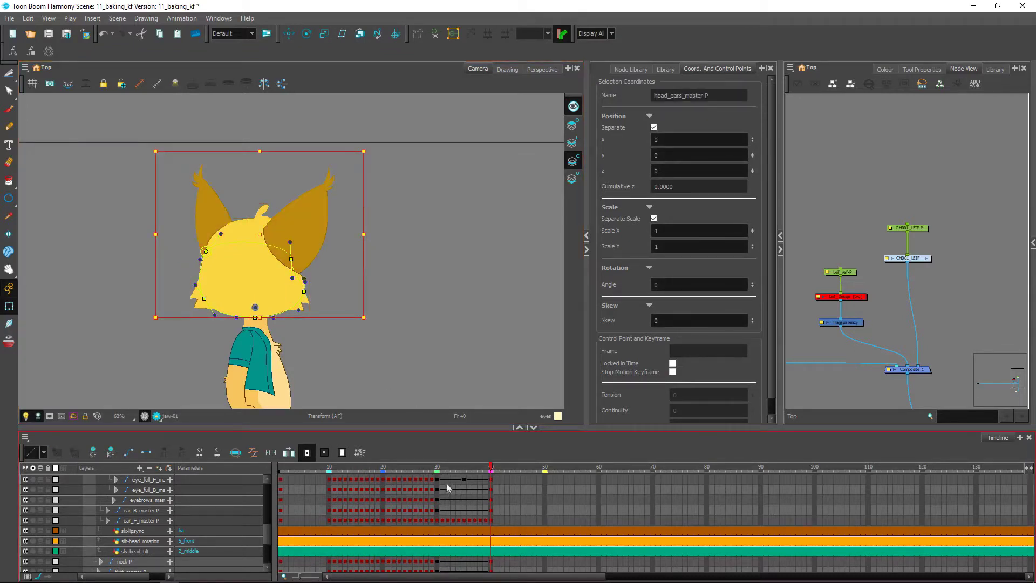
pyautogui.press('o')
pyautogui.moveTo(437, 478); pyautogui.dragTo(491, 483)
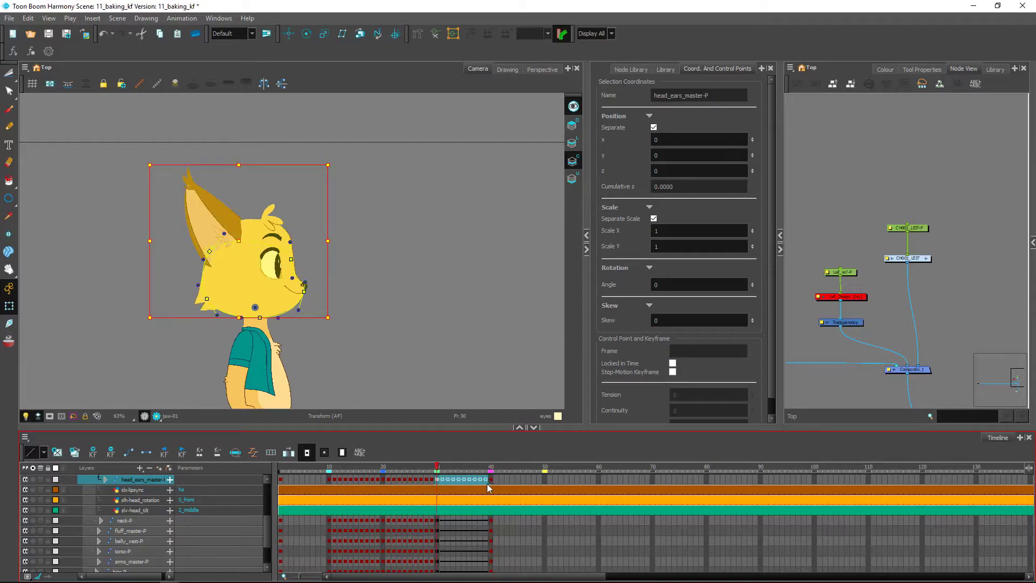
pyautogui.click(270, 458)
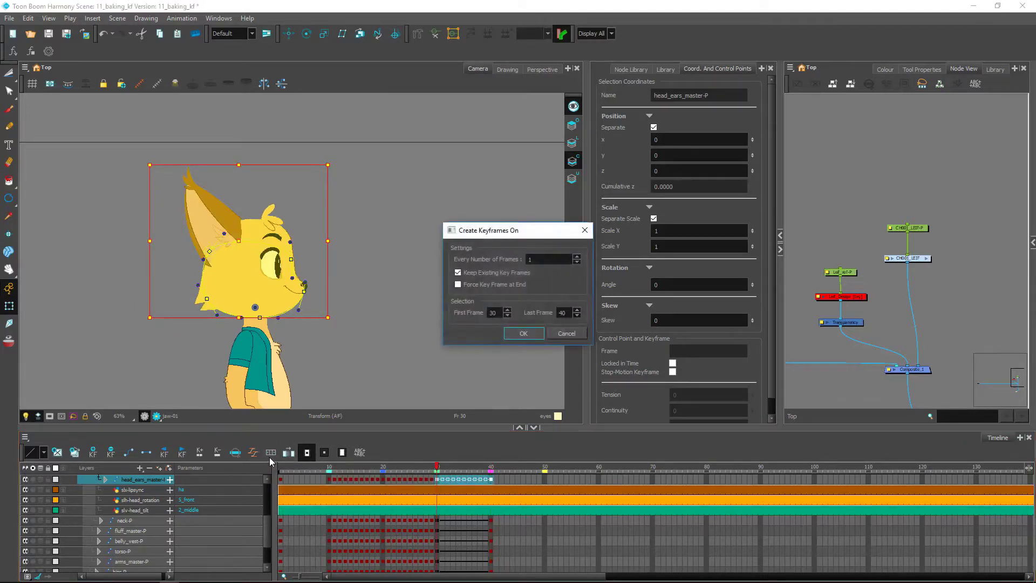
pyautogui.click(523, 334)
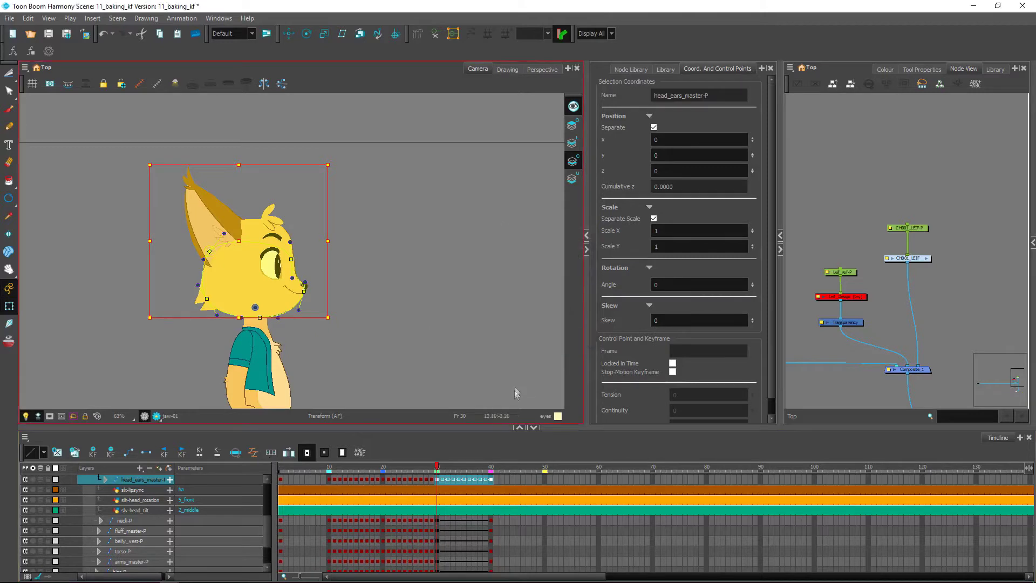
pyautogui.click(431, 382)
# Examine the baked head turn from frame 31 to 37, checking the front eyebrow and eye at the face's edge.
pyautogui.moveTo(438, 471)
pyautogui.mouseDown()
pyautogui.moveTo(466, 473)
pyautogui.moveTo(444, 488)
pyautogui.mouseUp()
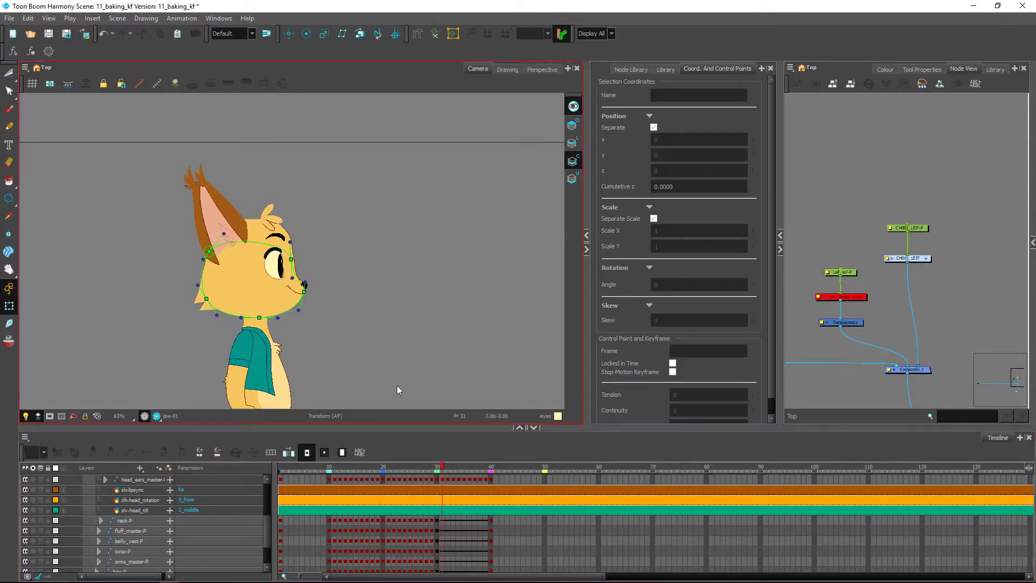
pyautogui.moveTo(443, 474); pyautogui.dragTo(463, 474)
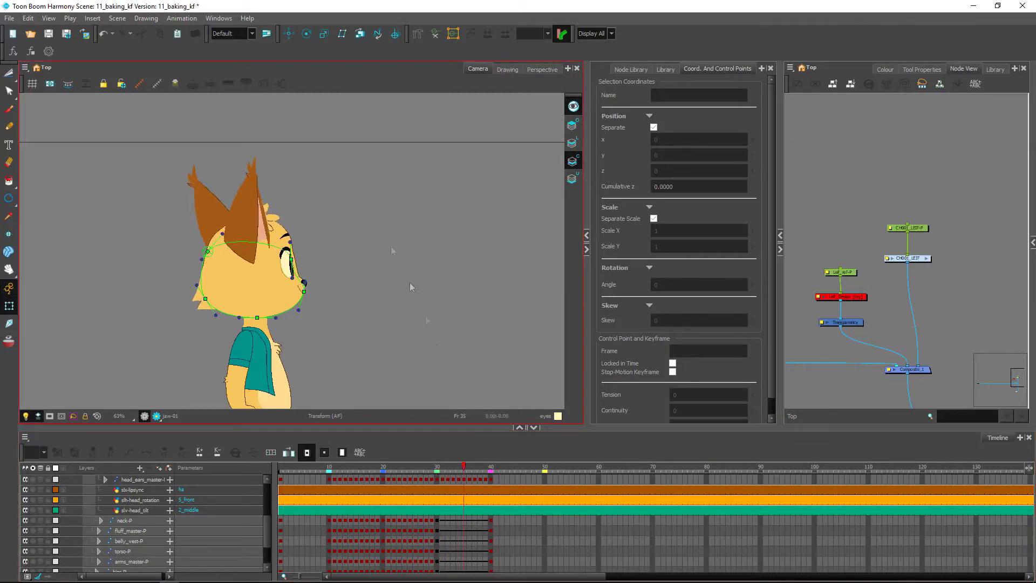
pyautogui.click(285, 238)
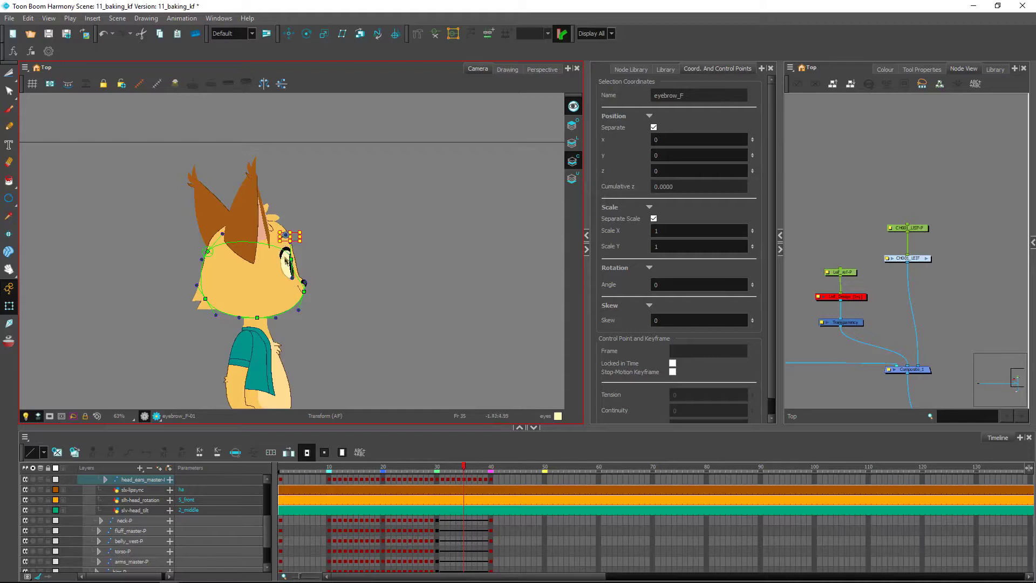
pyautogui.click(355, 310)
pyautogui.scroll(2, 354, 310)
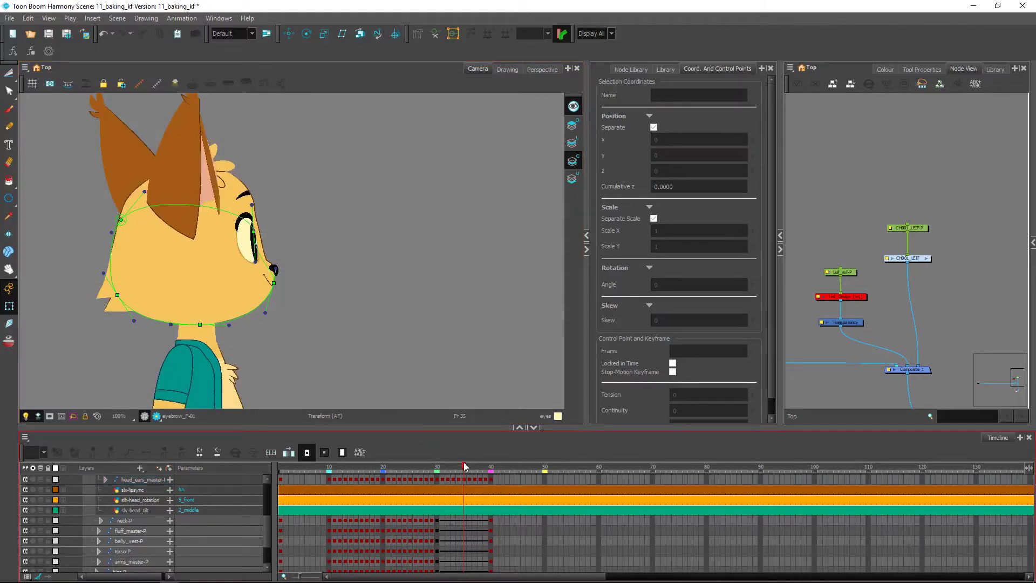
pyautogui.moveTo(465, 466); pyautogui.dragTo(475, 467)
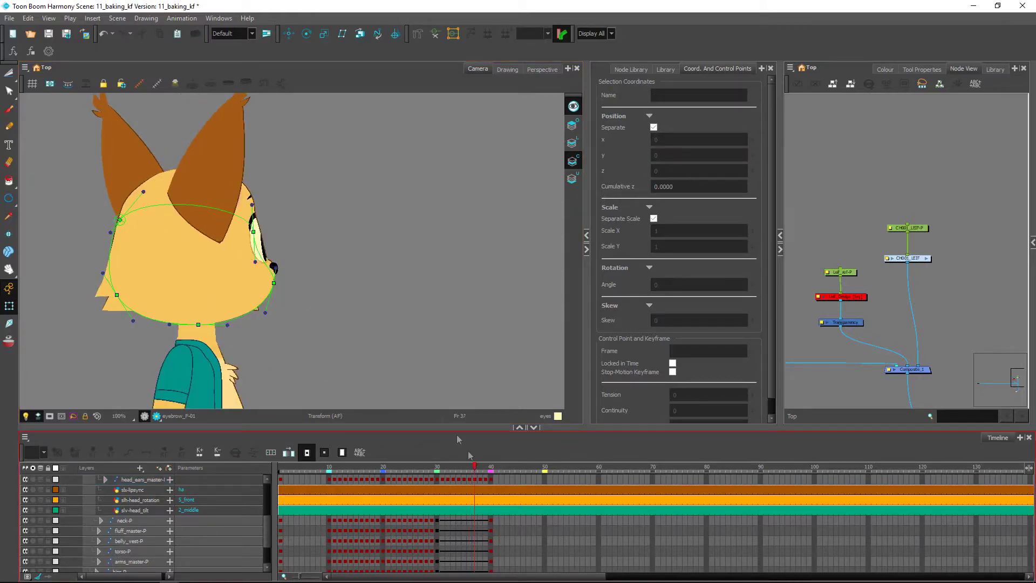
# At frame 37, narrow eye_full_F_master-P to an X scale of 0.292 and skew it to -6.254 to follow the face's edge.
pyautogui.scroll(3, 301, 310)
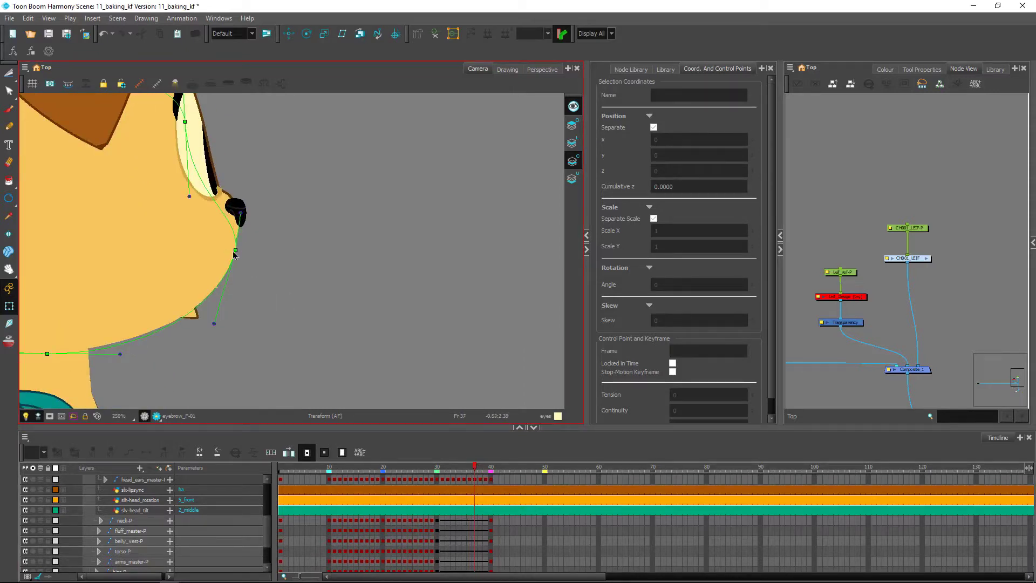
pyautogui.scroll(-1, 294, 186)
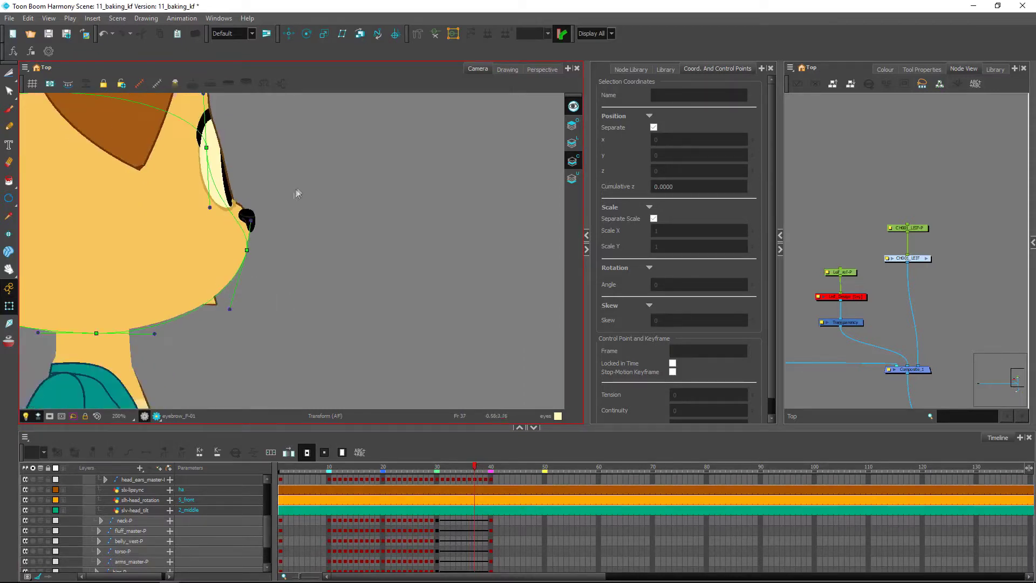
pyautogui.moveTo(280, 187); pyautogui.dragTo(348, 283)
pyautogui.click(292, 254)
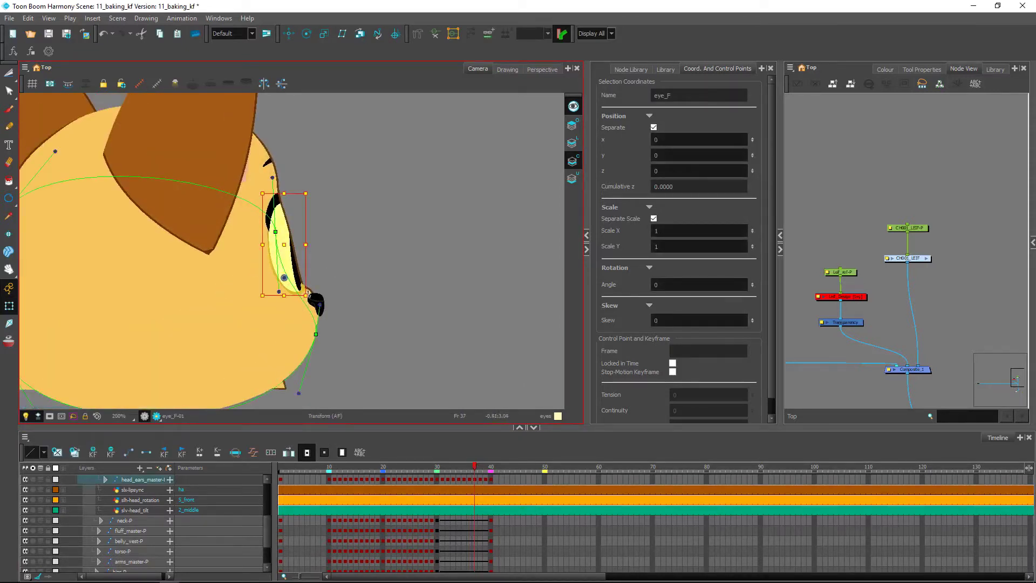
pyautogui.press('b')
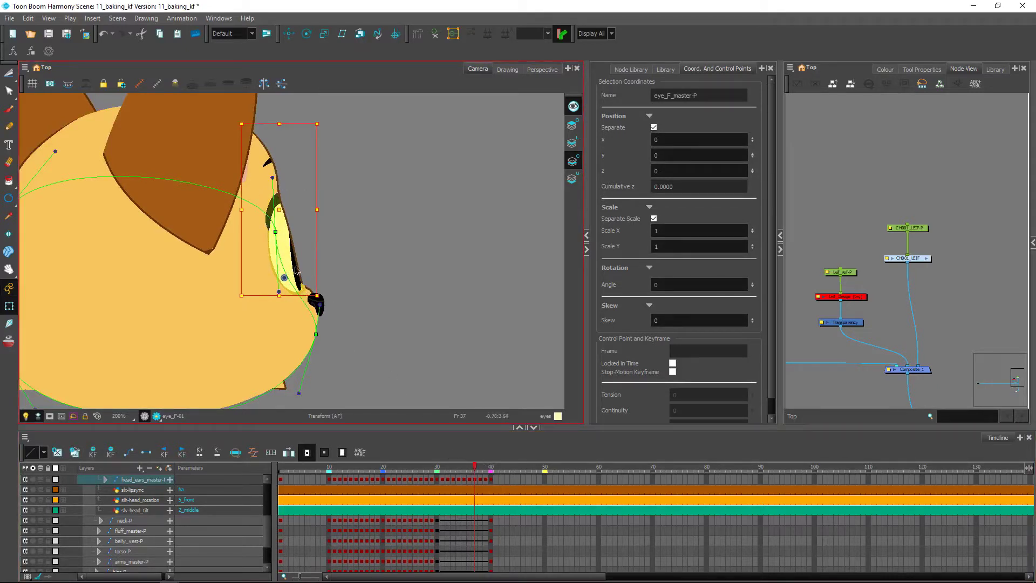
pyautogui.scroll(-1, 311, 276)
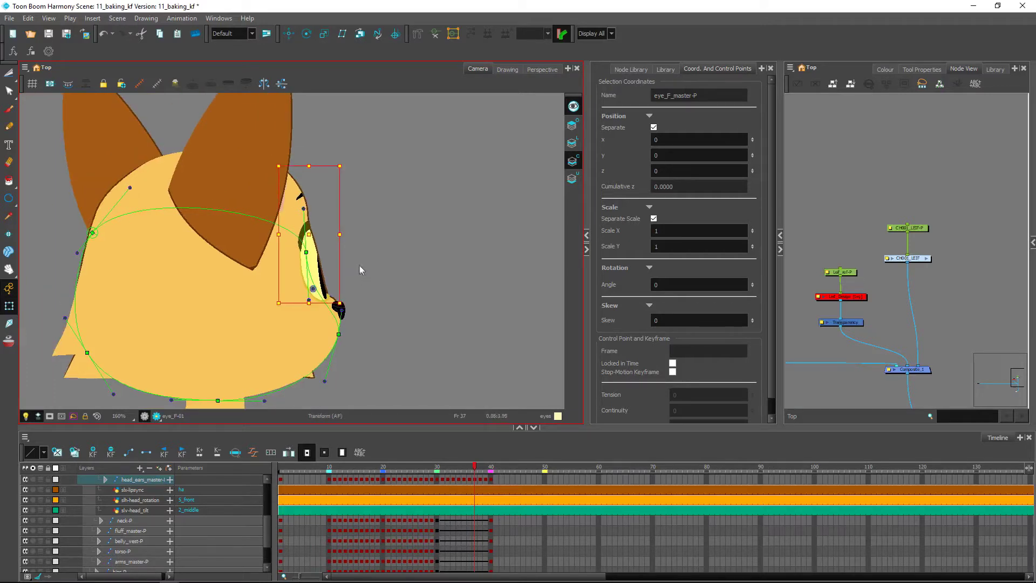
pyautogui.press(',')
pyautogui.press('.')
pyautogui.press('b')
pyautogui.hotkey('shift', 'b')
pyautogui.moveTo(340, 235); pyautogui.dragTo(329, 235)
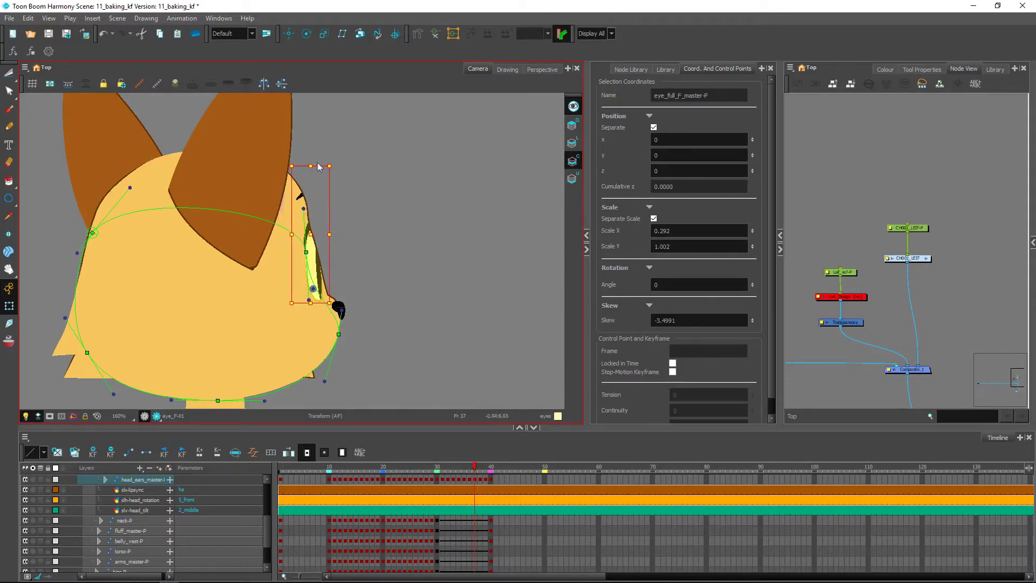
pyautogui.moveTo(320, 165); pyautogui.dragTo(315, 166)
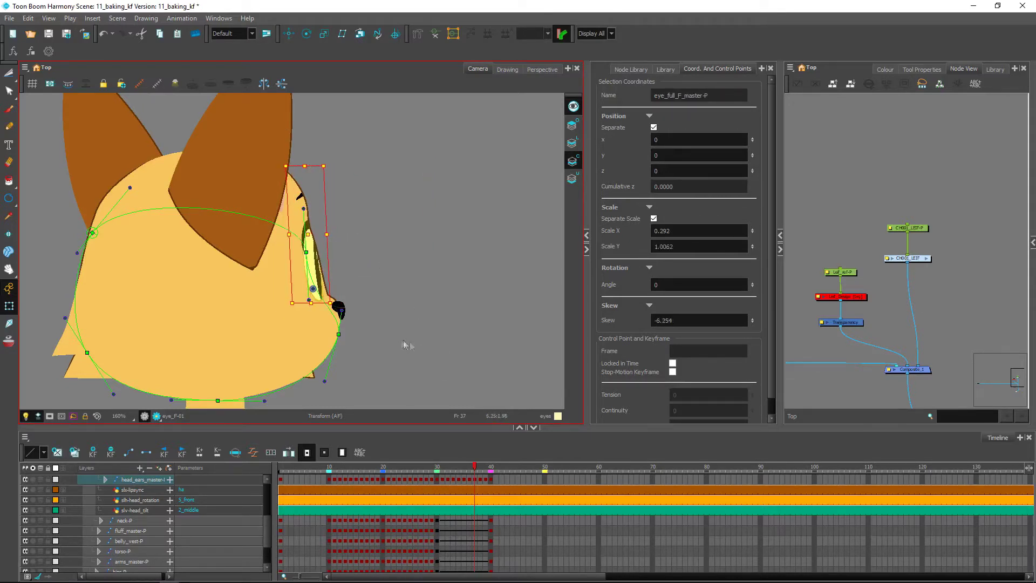
# At frame 38, move eye_full_F_master-P forward past the face's edge so the front eye is hidden.
pyautogui.press('.')
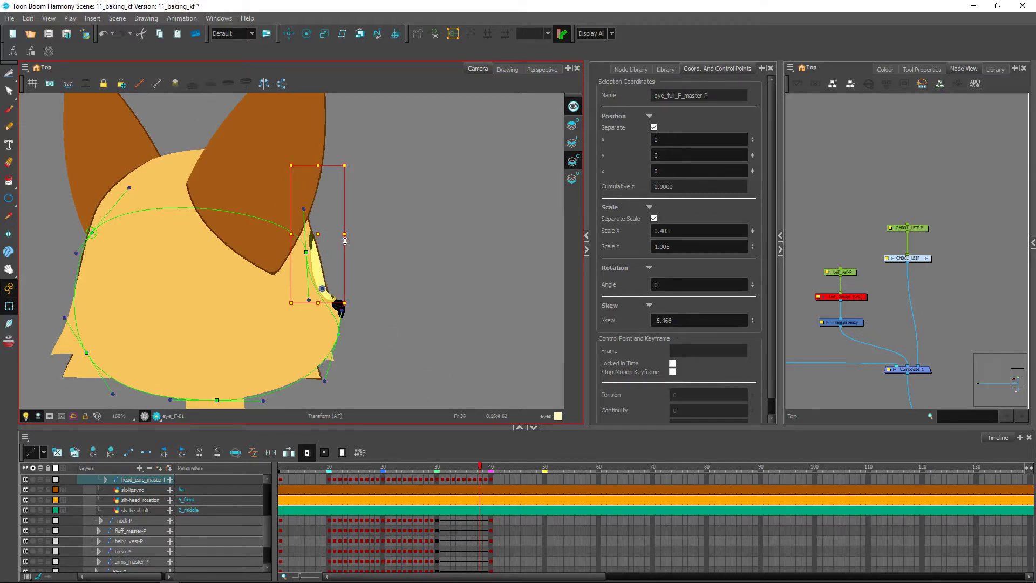
pyautogui.moveTo(317, 233); pyautogui.dragTo(330, 232)
pyautogui.click(450, 244)
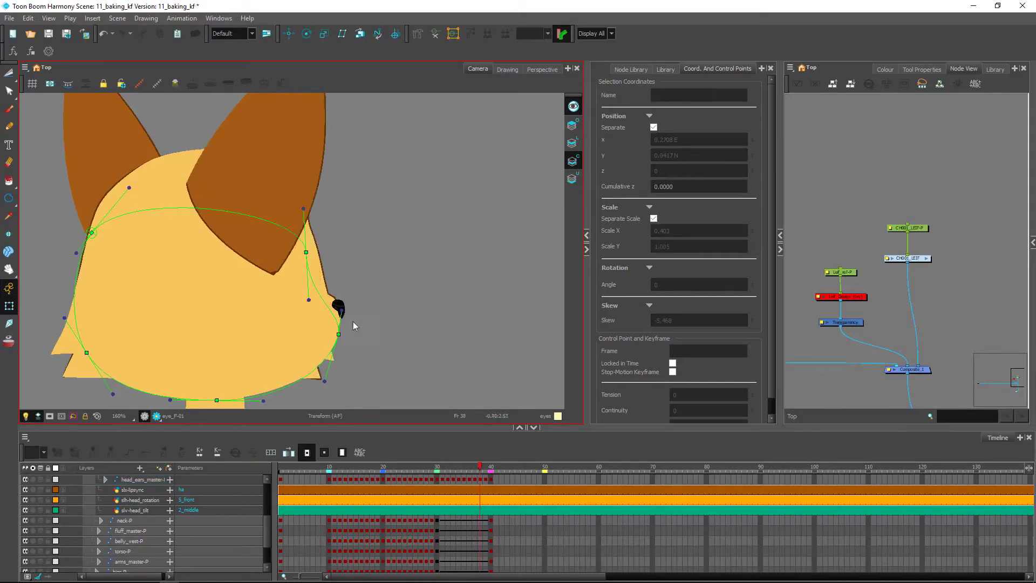
# At frames 38 and 39, move the jaw deformer's point below the nose slightly up and inward.
pyautogui.press('2')
pyautogui.moveTo(391, 368); pyautogui.dragTo(364, 297)
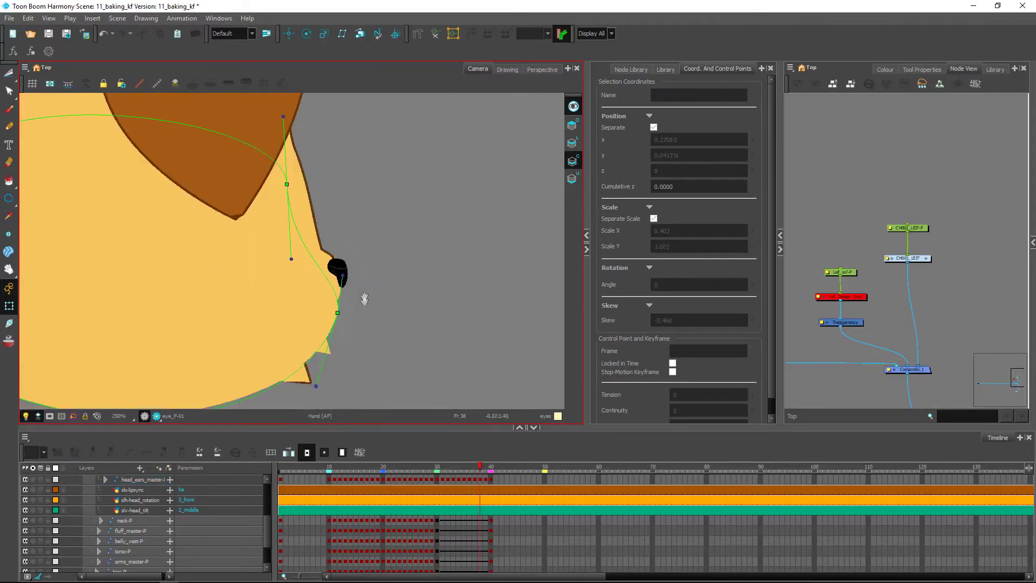
pyautogui.press('2')
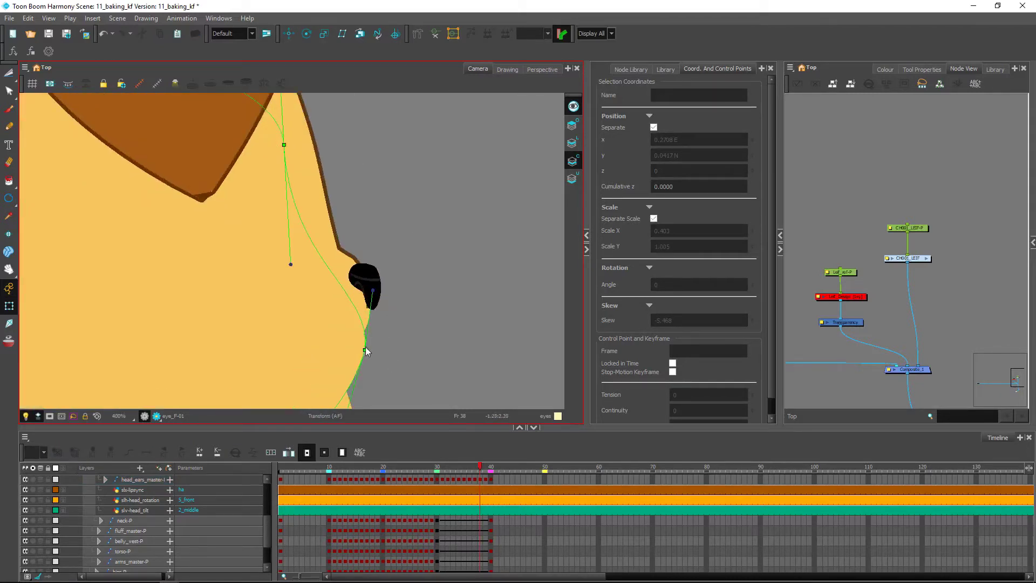
pyautogui.click(366, 351)
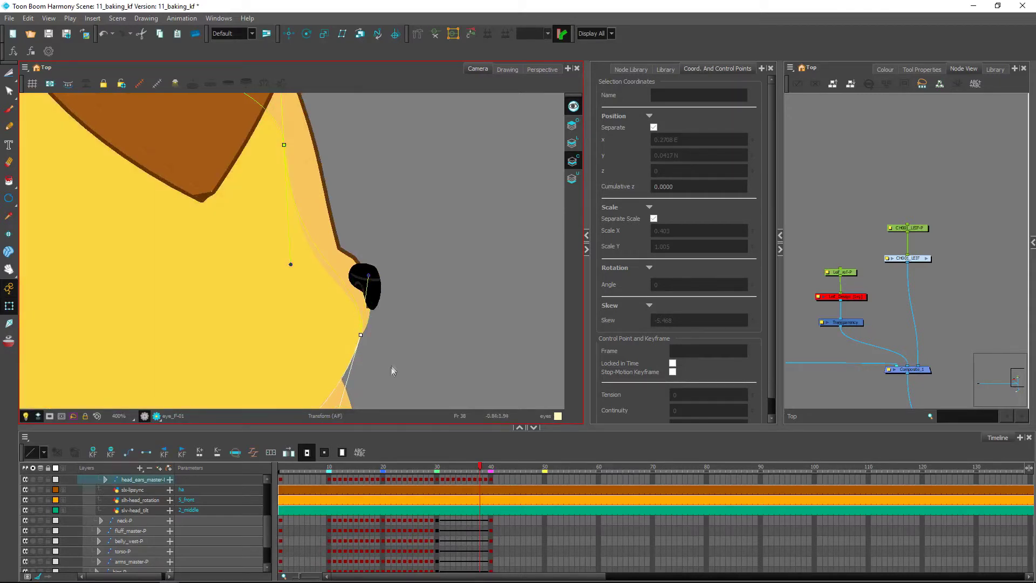
pyautogui.press('.')
pyautogui.moveTo(365, 349); pyautogui.dragTo(359, 333)
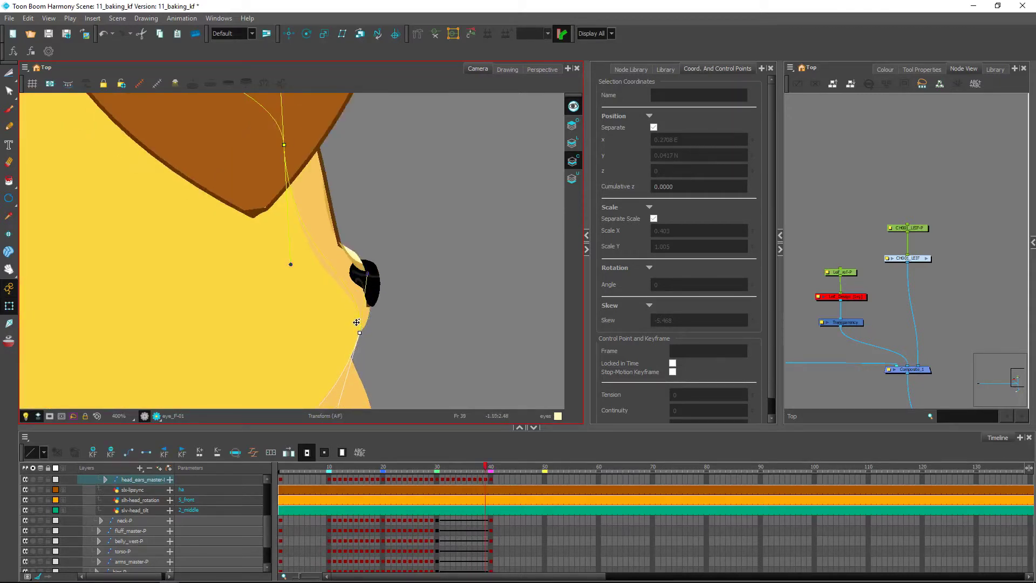
pyautogui.press('.')
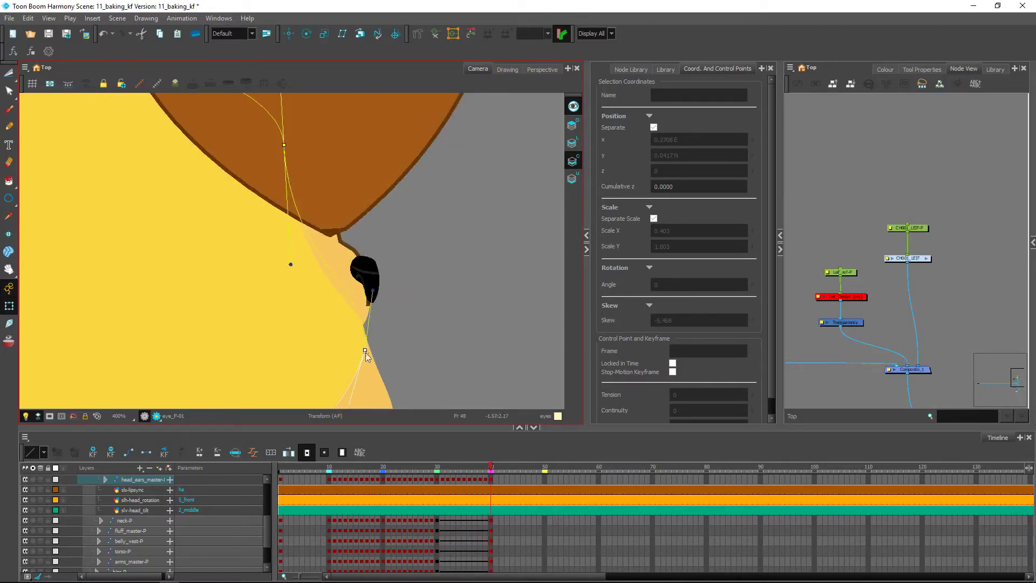
# At frames 37 and 36, shift the jaw deformer's point below the nose slightly up and inward, checking the neighbouring frames.
pyautogui.press(',')
pyautogui.press(',')
pyautogui.press(',')
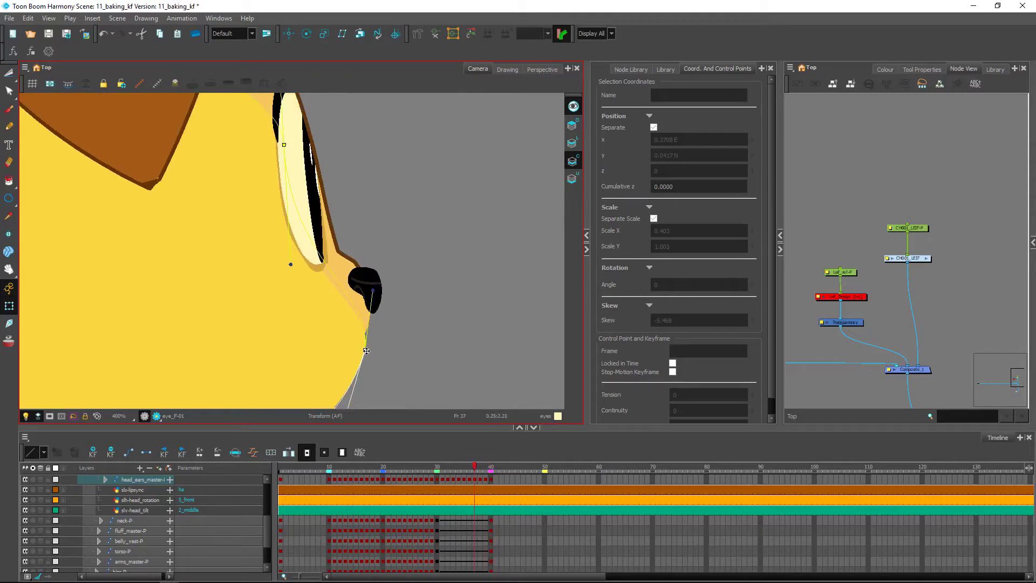
pyautogui.moveTo(361, 343); pyautogui.dragTo(356, 337)
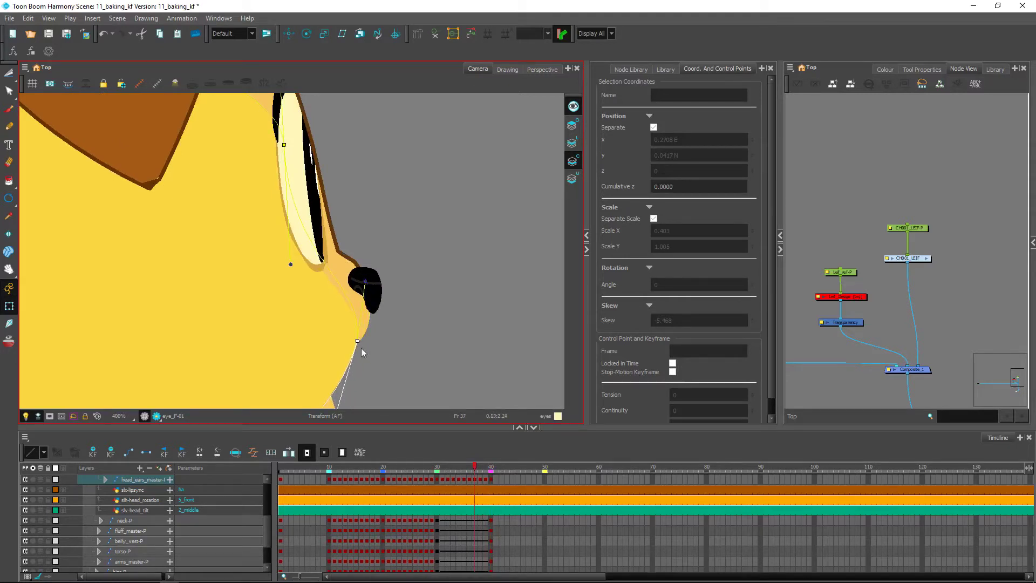
pyautogui.press(',')
pyautogui.moveTo(358, 338); pyautogui.dragTo(358, 337)
pyautogui.press(',')
pyautogui.click(403, 358)
pyautogui.press('.')
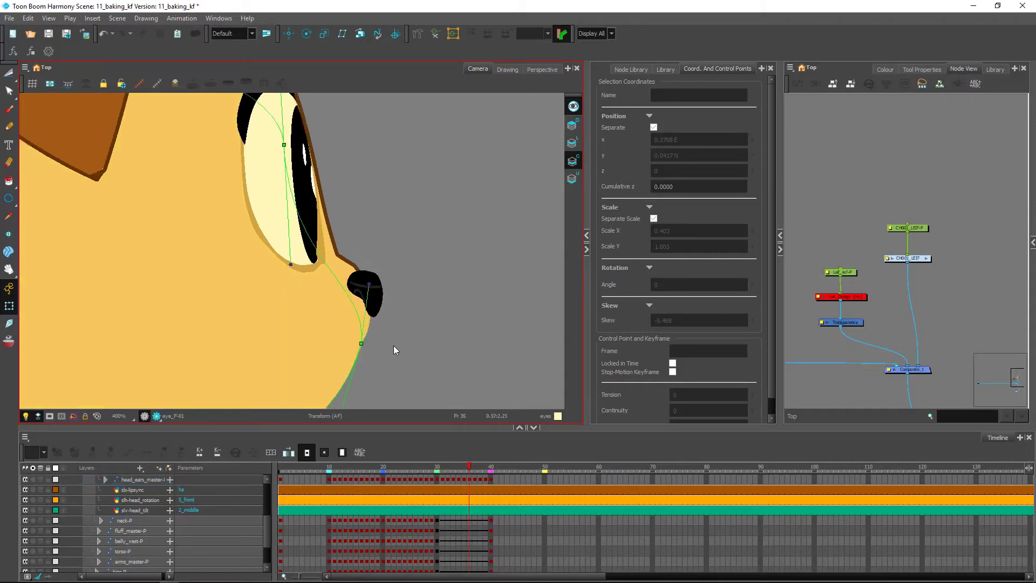
pyautogui.press('.')
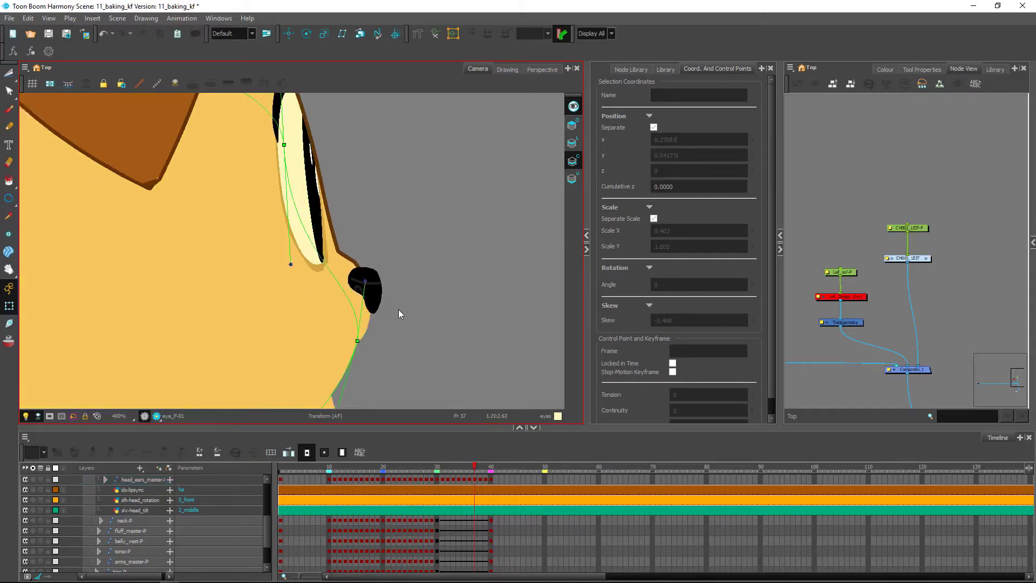
# At frame 33, narrow the front eyebrow horizontally so it stays inside the face's edge.
pyautogui.scroll(-5, 412, 280)
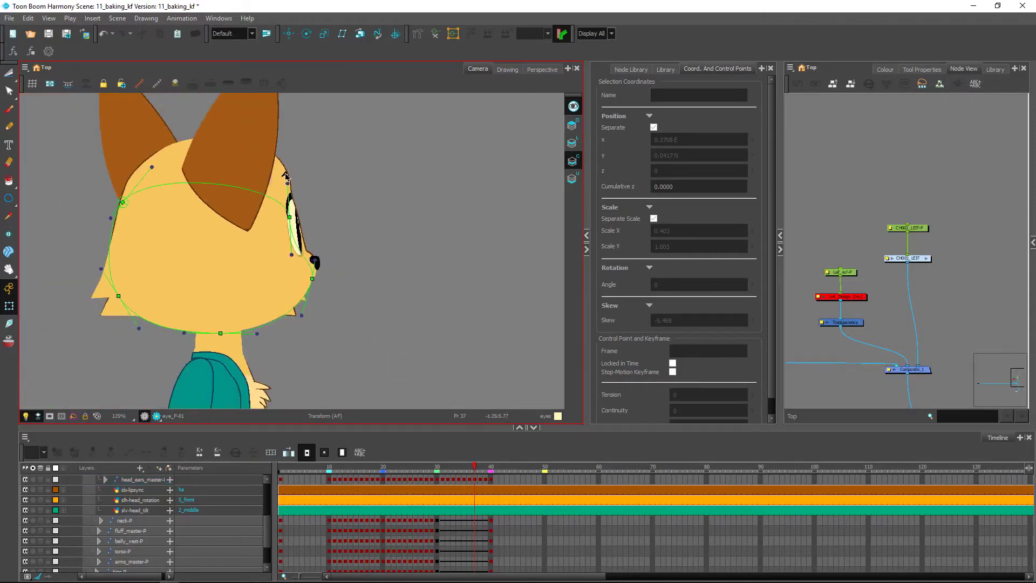
pyautogui.click(286, 176)
pyautogui.scroll(2, 329, 208)
pyautogui.moveTo(386, 249); pyautogui.dragTo(363, 298)
pyautogui.press(',')
pyautogui.press(',')
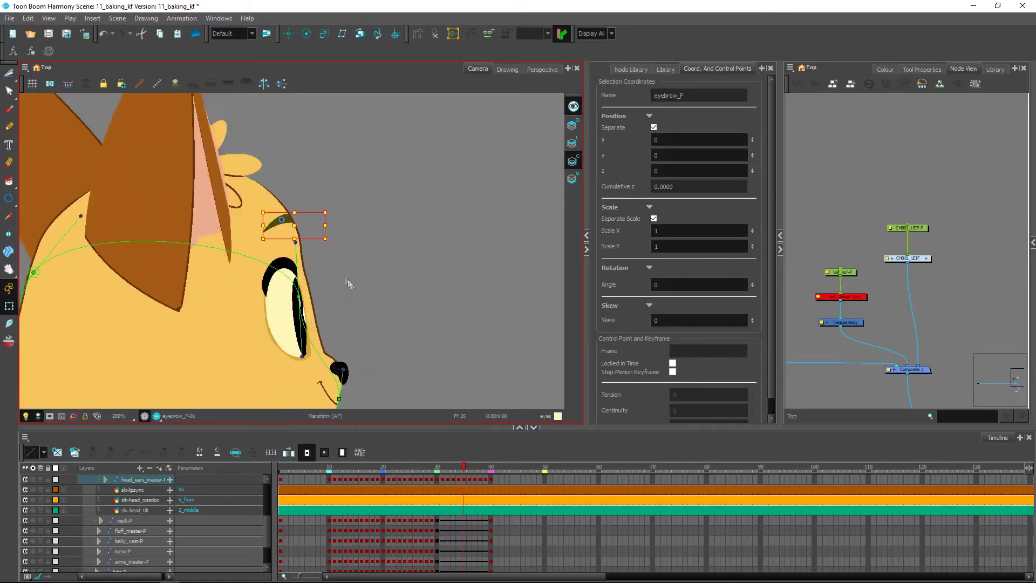
pyautogui.press(',')
pyautogui.press(',')
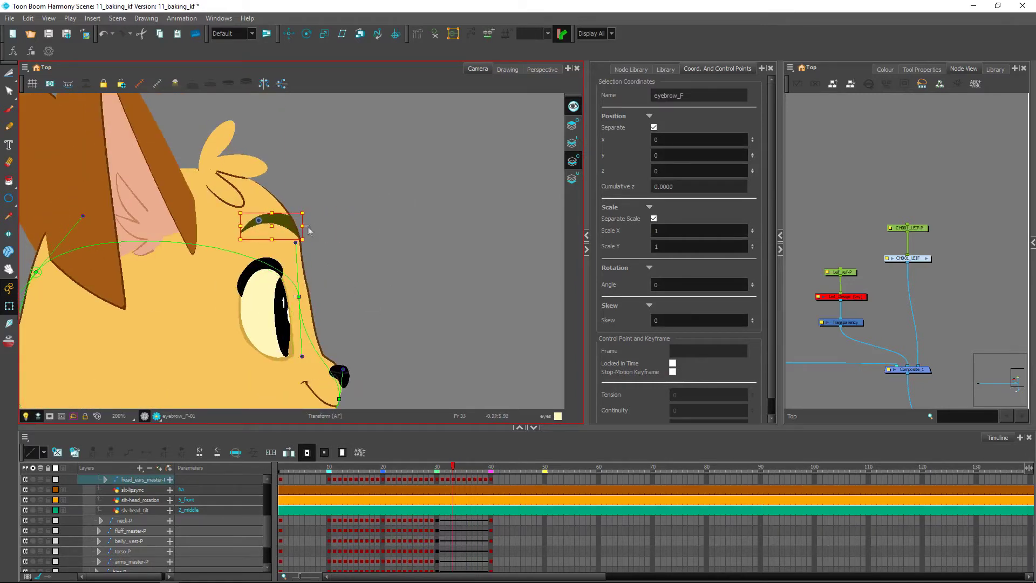
pyautogui.moveTo(302, 225); pyautogui.dragTo(292, 225)
pyautogui.press(',')
pyautogui.press('.')
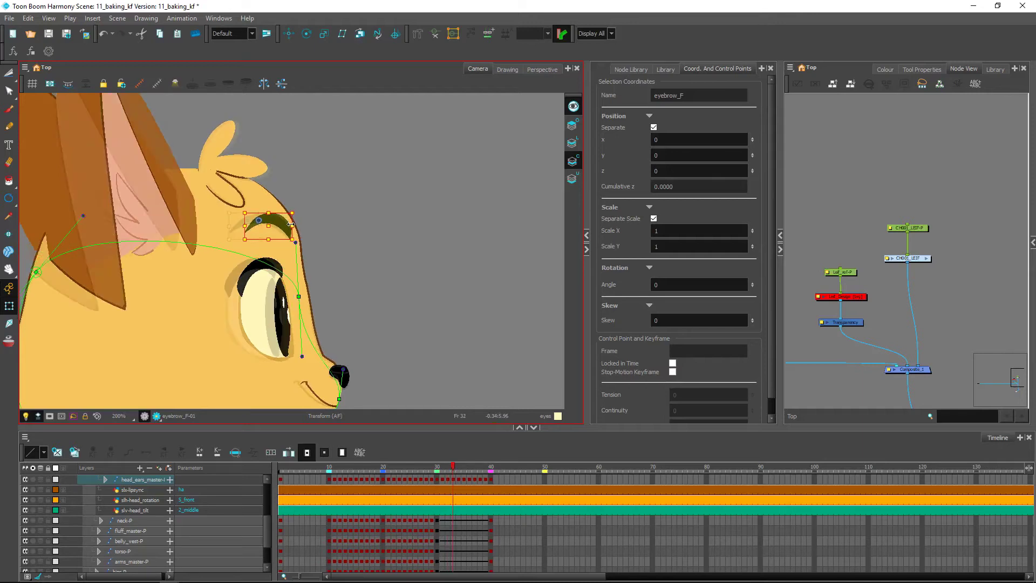
# At frames 34 and 35, narrow the front eyebrow horizontally to follow the turning face, checking the neighbouring frames.
pyautogui.press('.')
pyautogui.press('.')
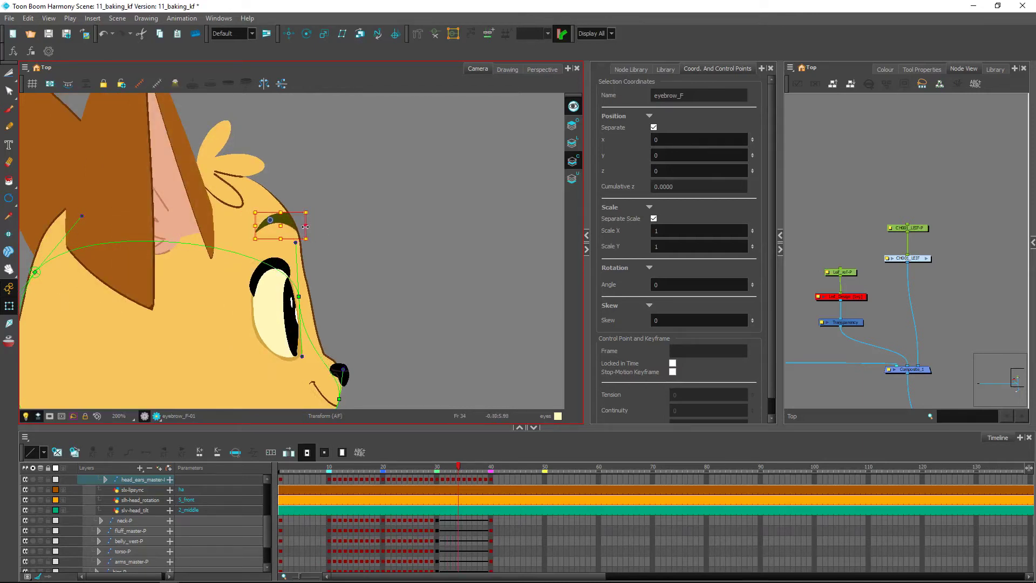
pyautogui.press(',')
pyautogui.press('.')
pyautogui.press('.')
pyautogui.moveTo(328, 227); pyautogui.dragTo(314, 226)
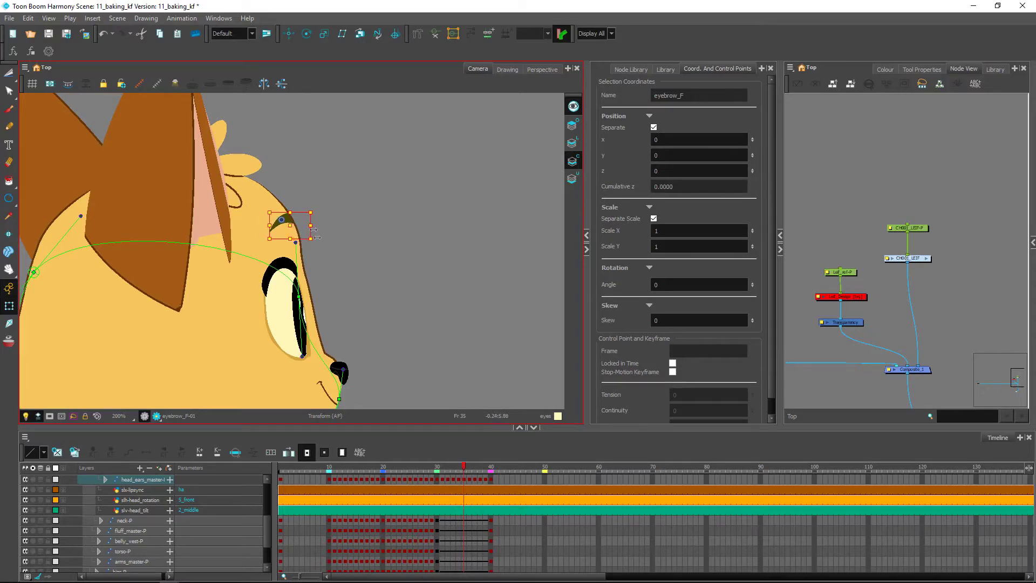
# Locate the front eyebrow's parent peg eyebrow_F-P and delete its keyframes from frame 36 to 39.
pyautogui.press('b')
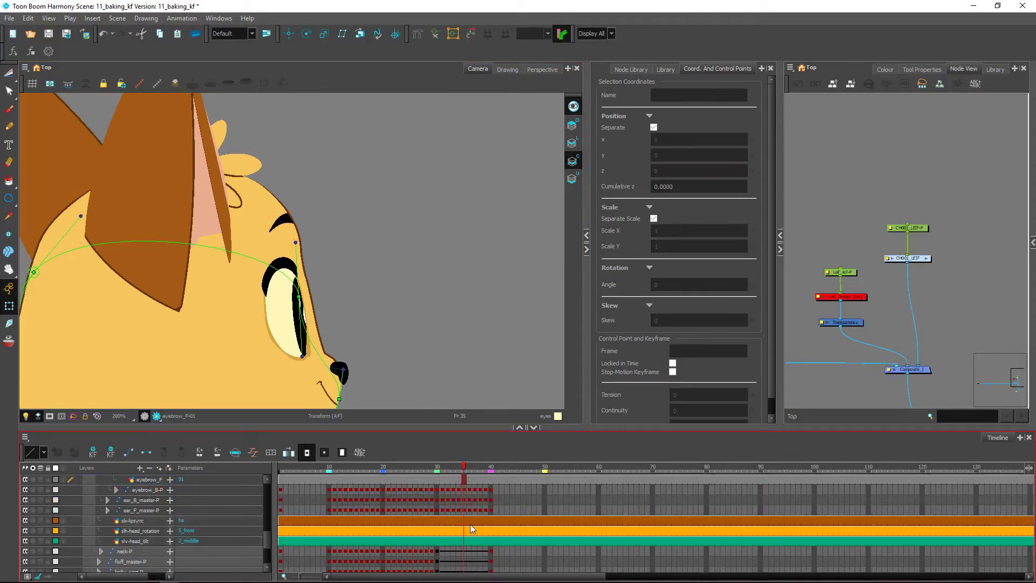
pyautogui.press('Right')
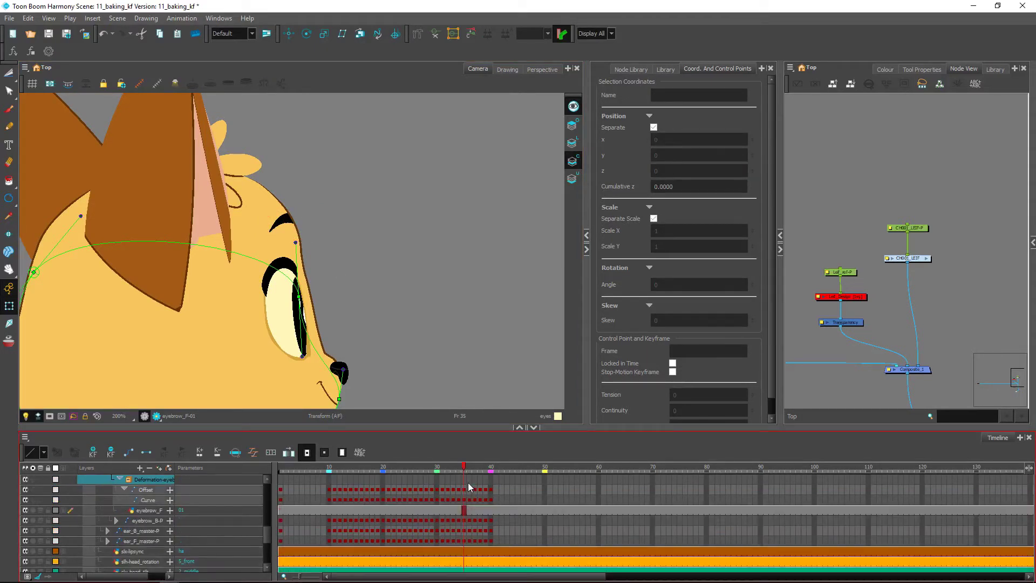
pyautogui.scroll(1, 461, 503)
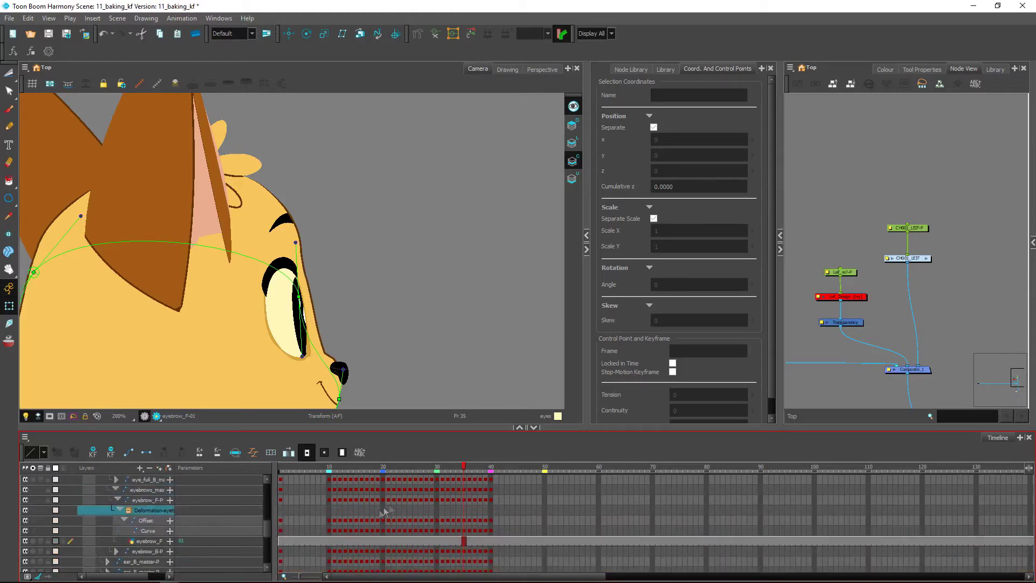
pyautogui.moveTo(469, 499); pyautogui.dragTo(482, 499)
pyautogui.press('Delete')
pyautogui.click(475, 499)
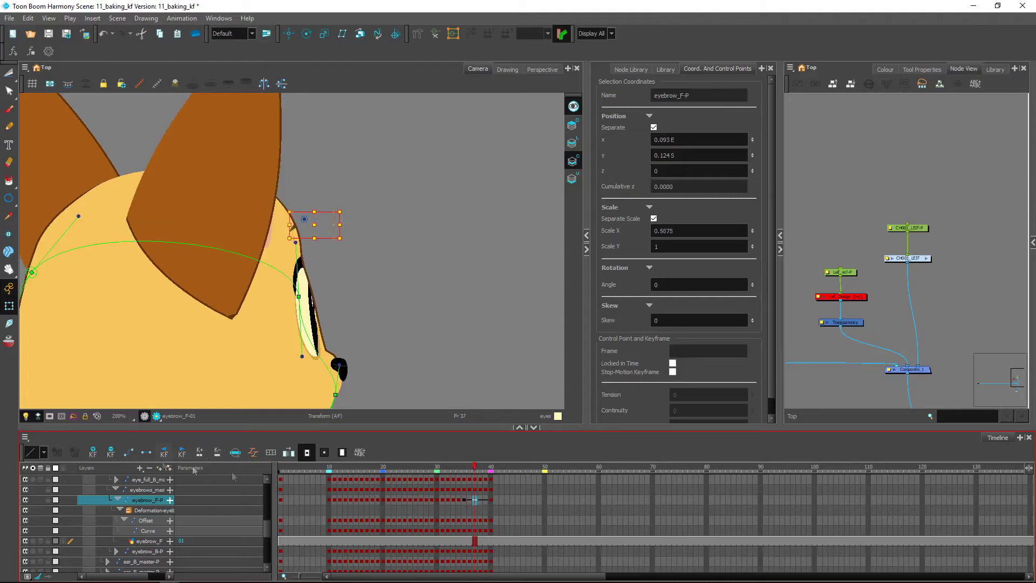
# Fill eyebrow_F-P with a keyframe on every frame from 35 to 40.
pyautogui.moveTo(490, 499); pyautogui.dragTo(462, 500)
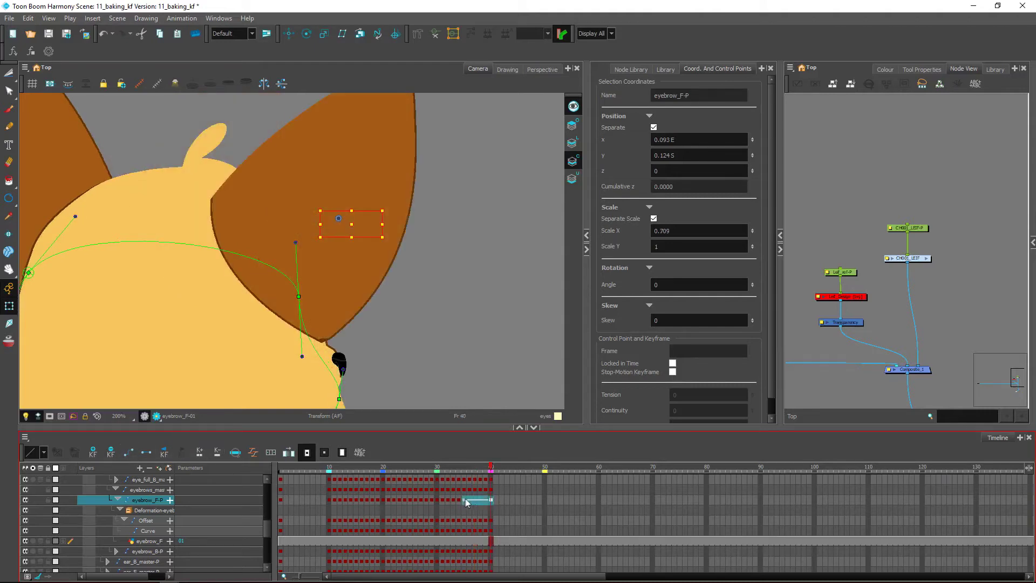
pyautogui.click(272, 453)
pyautogui.click(532, 333)
pyautogui.click(474, 370)
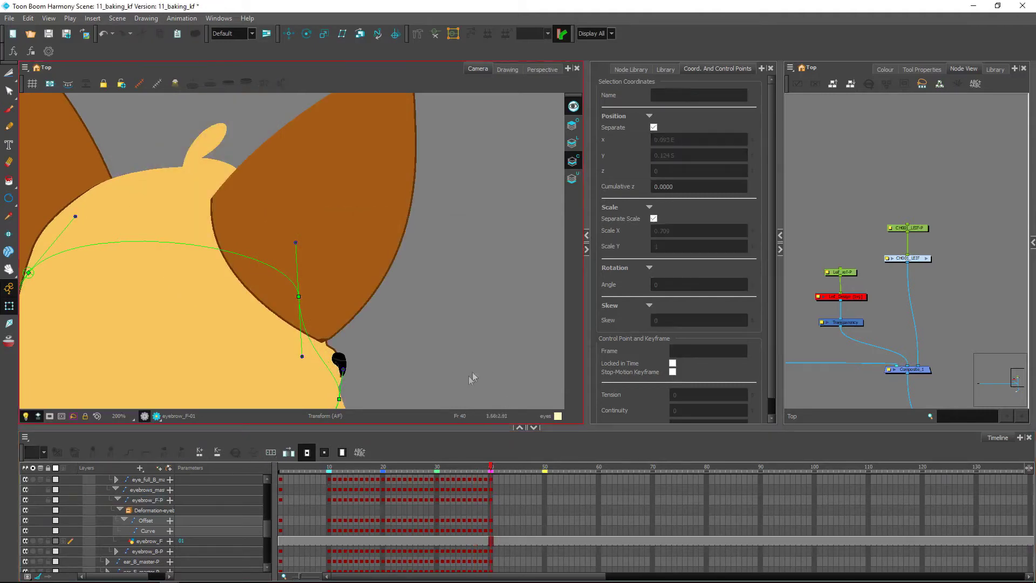
# Hide the deformer controls and scrub through the head turn between frames 22 and 39 to review the motion.
pyautogui.press('1')
pyautogui.press('1')
pyautogui.moveTo(447, 468); pyautogui.dragTo(393, 466)
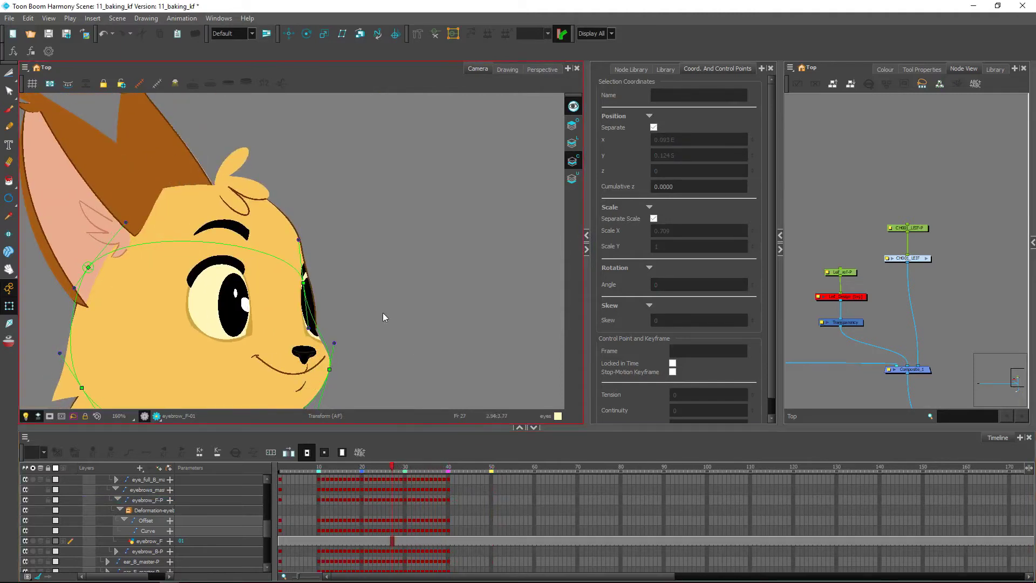
pyautogui.press('1')
pyautogui.press('1')
pyautogui.moveTo(382, 372); pyautogui.dragTo(391, 346)
pyautogui.click(435, 34)
pyautogui.moveTo(410, 468); pyautogui.dragTo(370, 487)
pyautogui.click(342, 320)
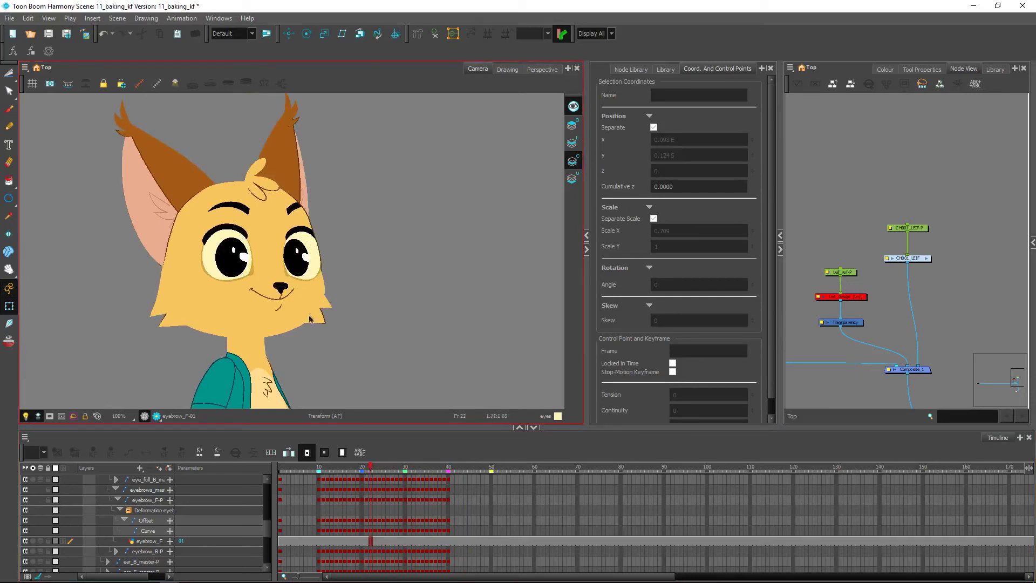
pyautogui.moveTo(404, 468); pyautogui.dragTo(443, 481)
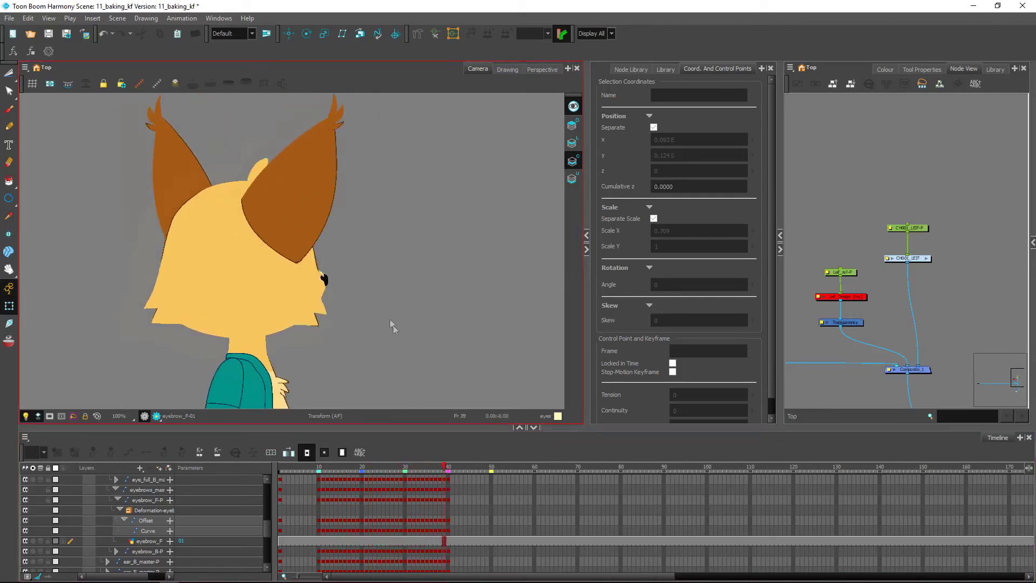
# At frame 39, shift the front eye's parent peg slightly up and outward to hide the sliver above the nose.
pyautogui.scroll(3, 390, 327)
pyautogui.click(322, 324)
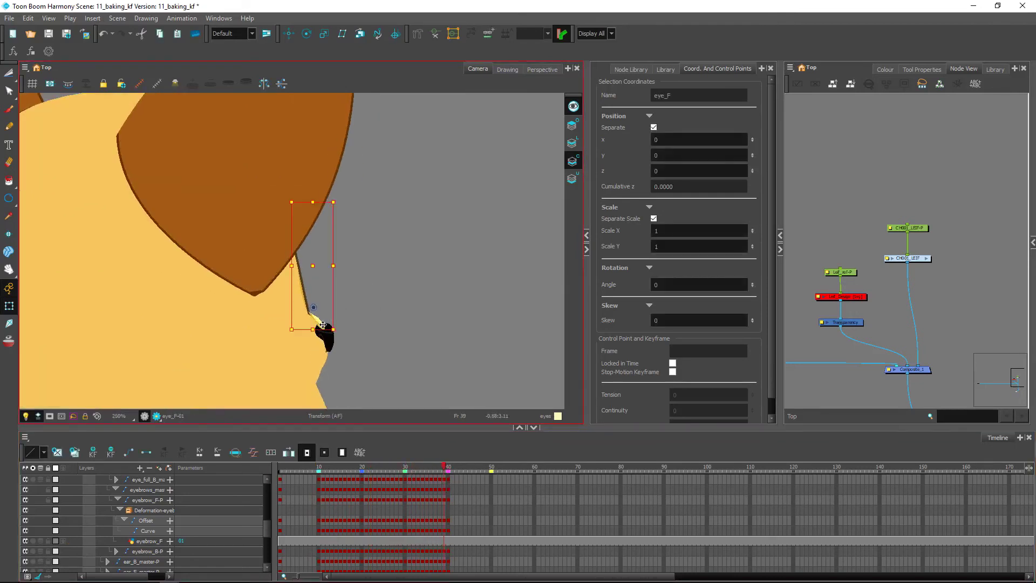
pyautogui.press('b')
pyautogui.press('b')
pyautogui.press('b')
pyautogui.moveTo(319, 319); pyautogui.dragTo(326, 314)
pyautogui.press(',')
pyautogui.press('.')
pyautogui.press('.')
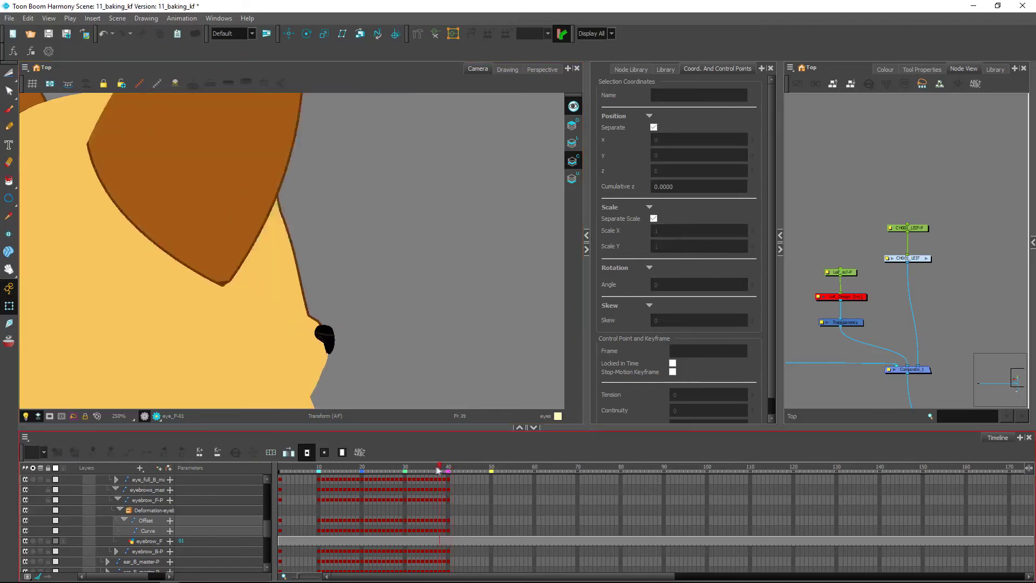
# Scrub through the head turn up to frame 40 to check the cleaned-up in-betweens.
pyautogui.scroll(-3, 400, 309)
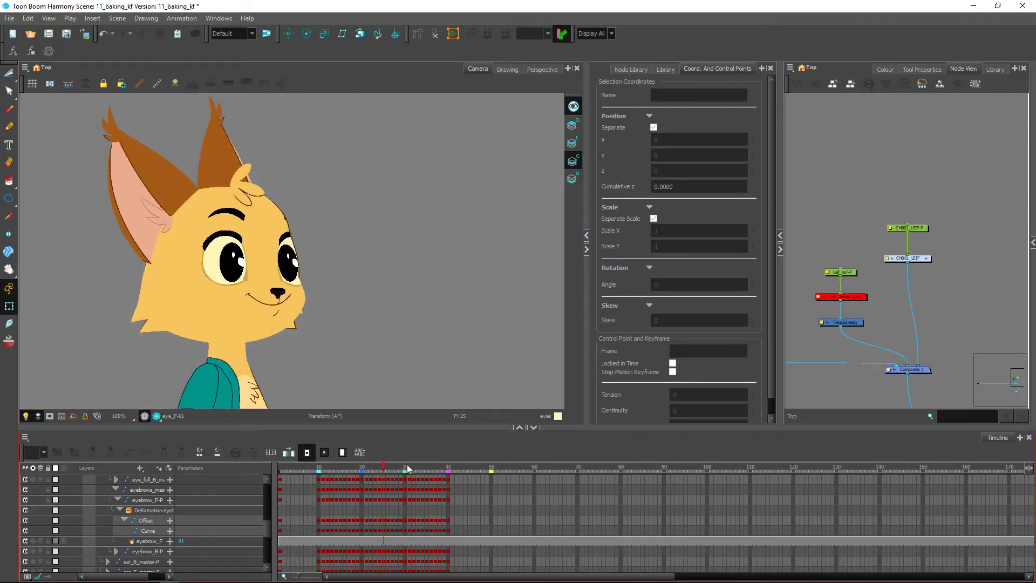
pyautogui.click(410, 468)
pyautogui.moveTo(410, 468); pyautogui.dragTo(448, 481)
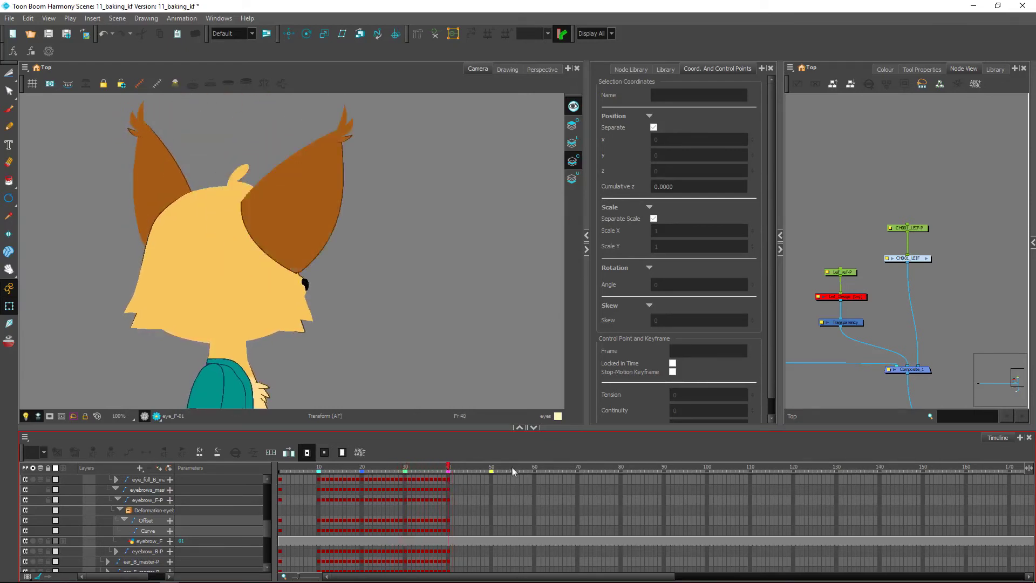
# Enable the Leif_Design reference and compare the rig with it at frame 50 and across the preceding frames.
pyautogui.click(866, 348)
pyautogui.press('d')
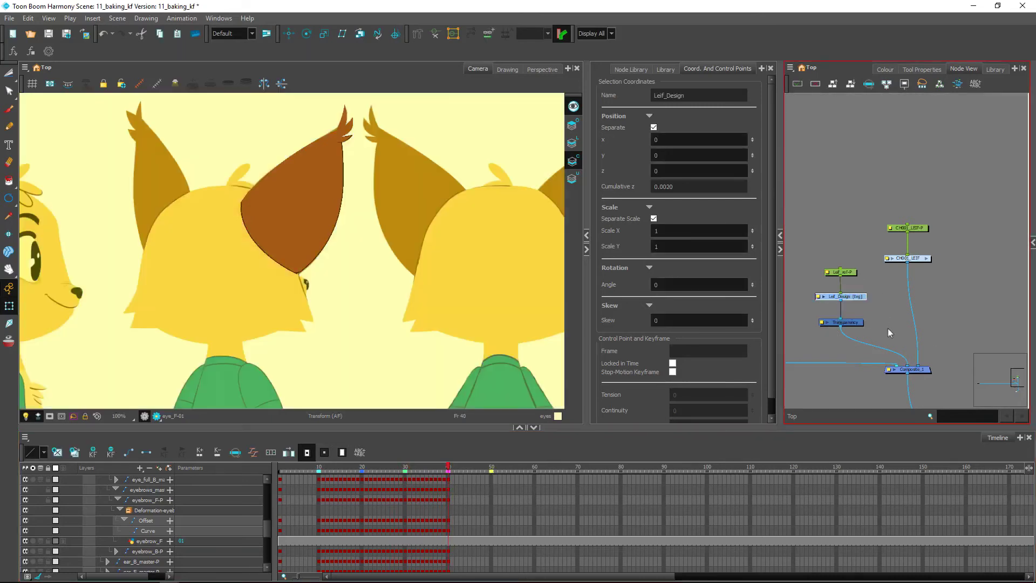
pyautogui.click(494, 468)
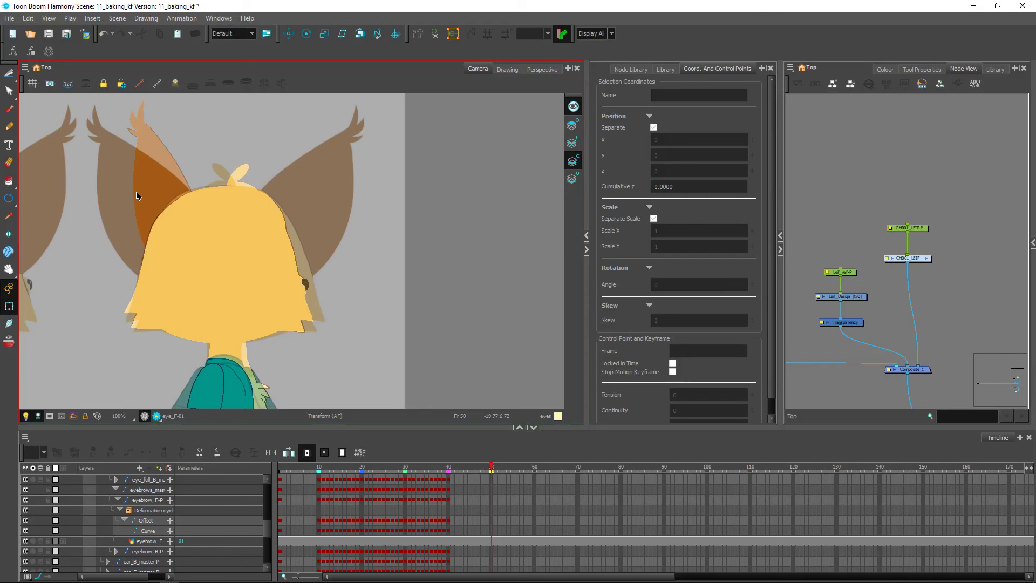
pyautogui.scroll(-2, 202, 294)
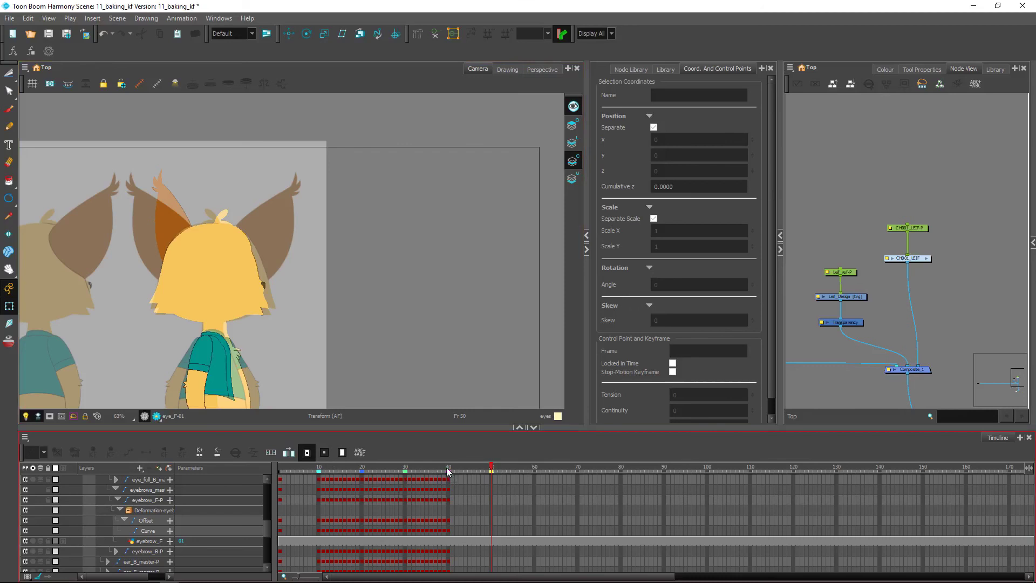
pyautogui.moveTo(434, 469); pyautogui.dragTo(420, 468)
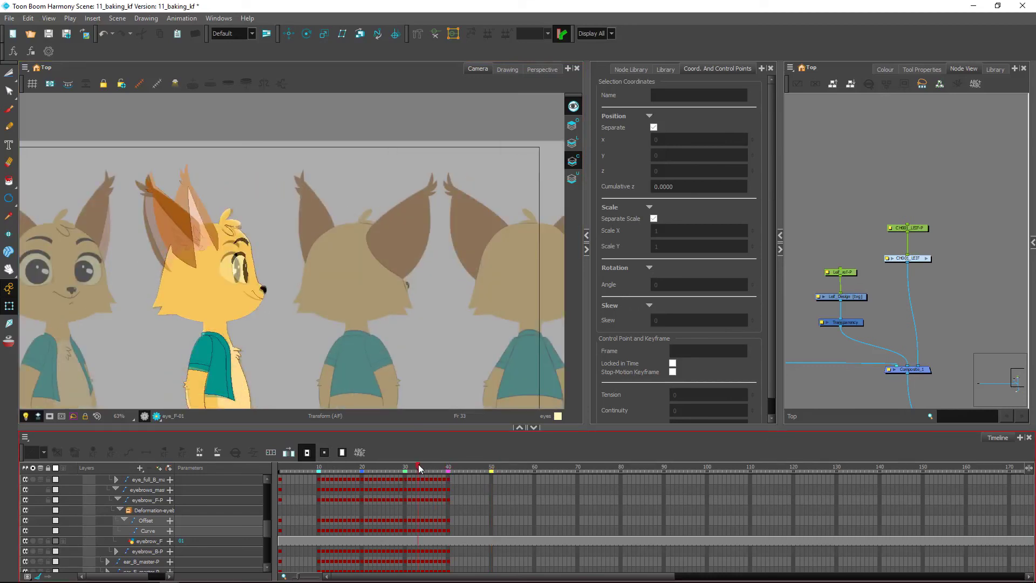